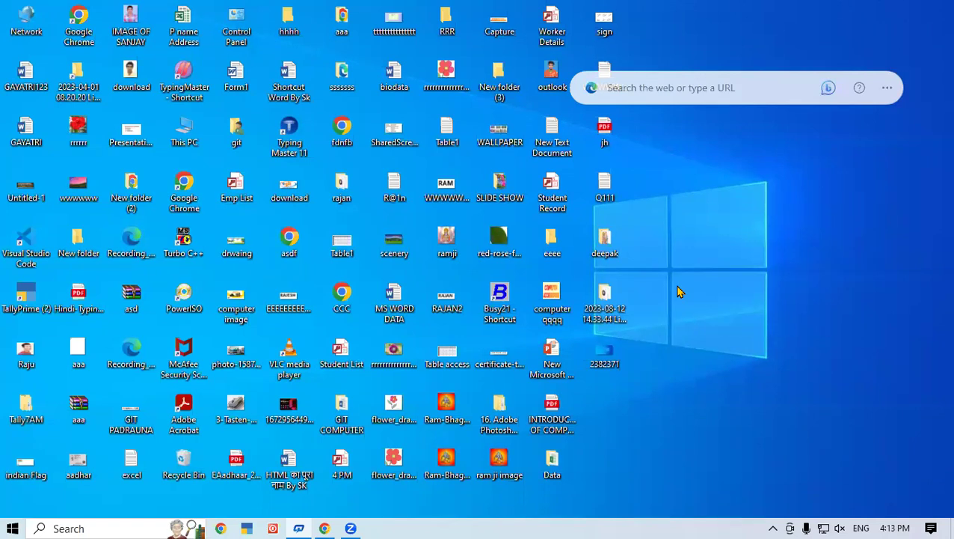
# Launch Microsoft Word by running winword from the Run dialog.
pyautogui.press('super+r')
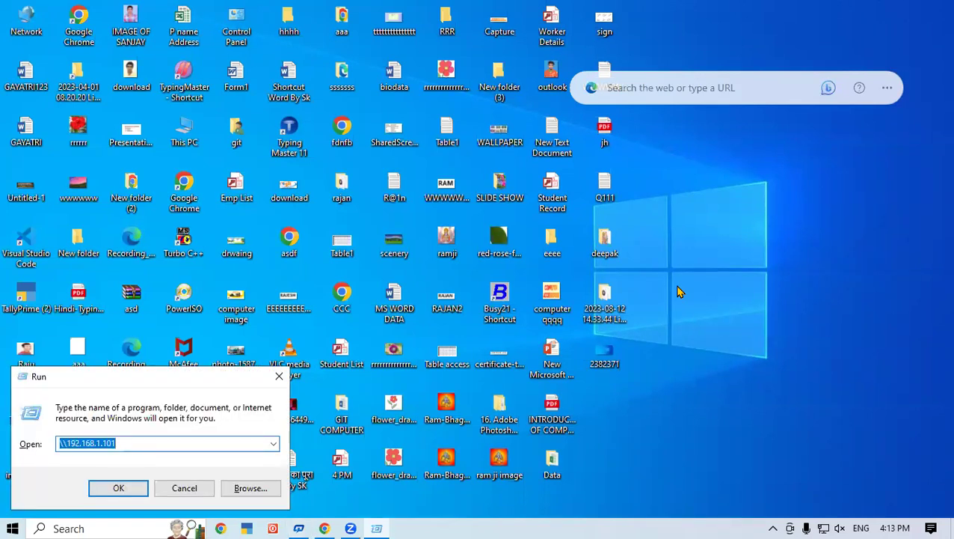
pyautogui.write('win')
pyautogui.press('Down')
pyautogui.press('Down')
pyautogui.press('Return')
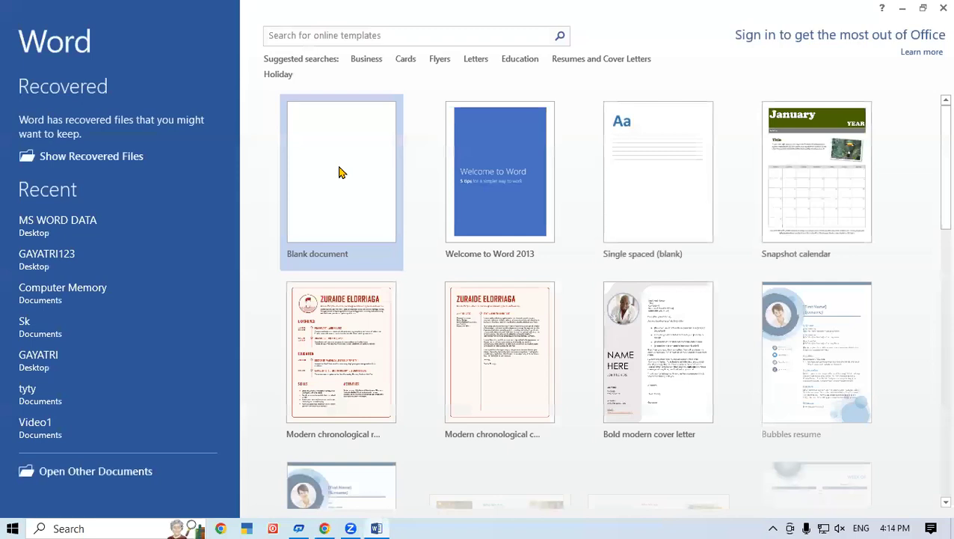
# Open a blank document and remove the recovered autosave files.
pyautogui.click(341, 169)
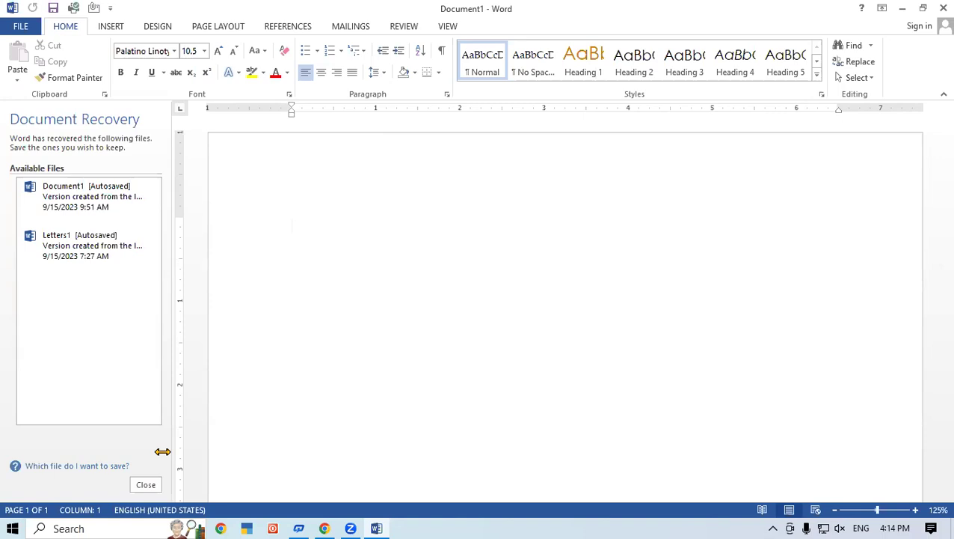
pyautogui.click(146, 484)
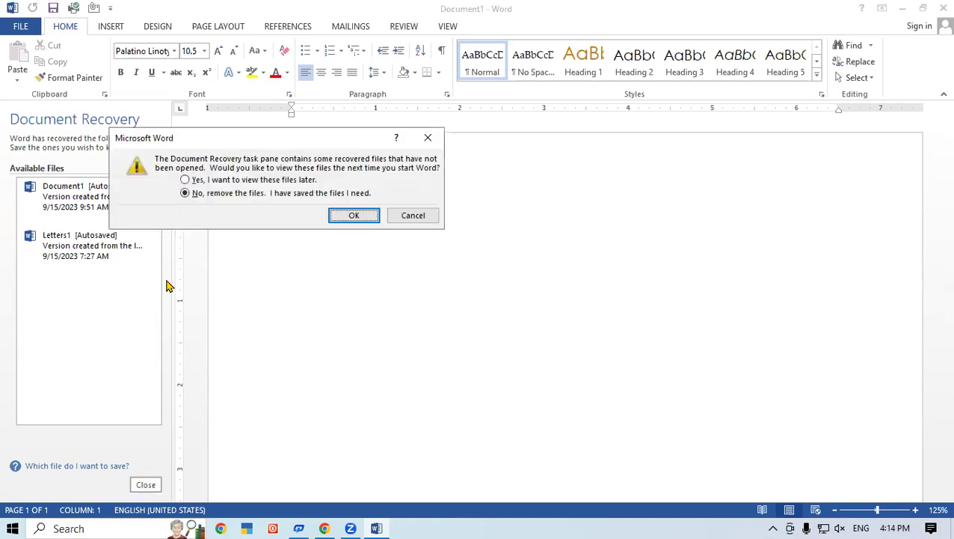
pyautogui.click(350, 215)
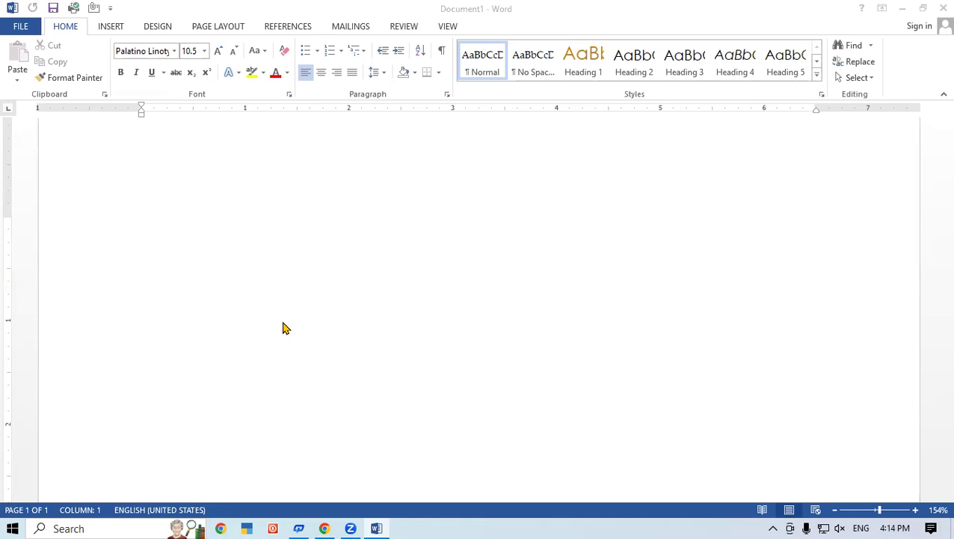
# Insert an empty 3x3 table into Document1.
pyautogui.click(341, 33)
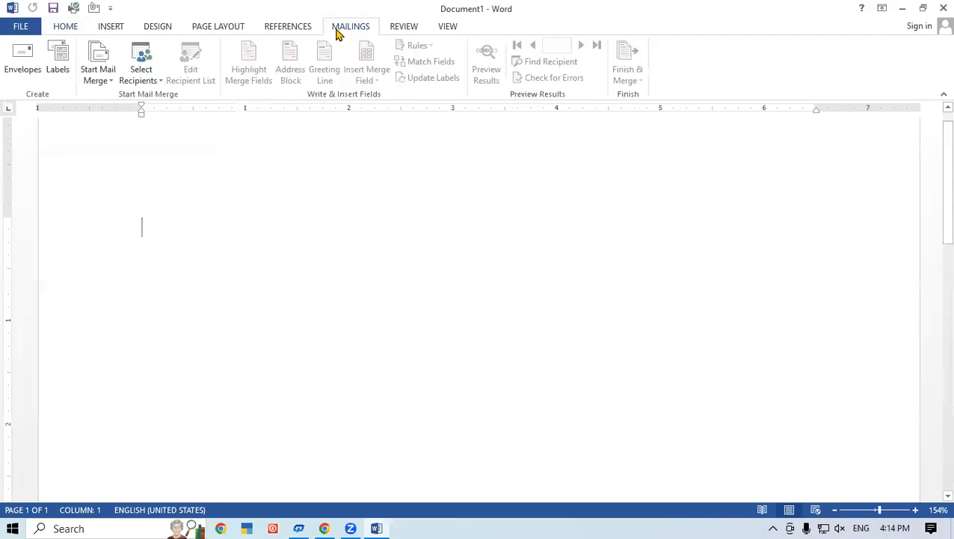
pyautogui.click(111, 27)
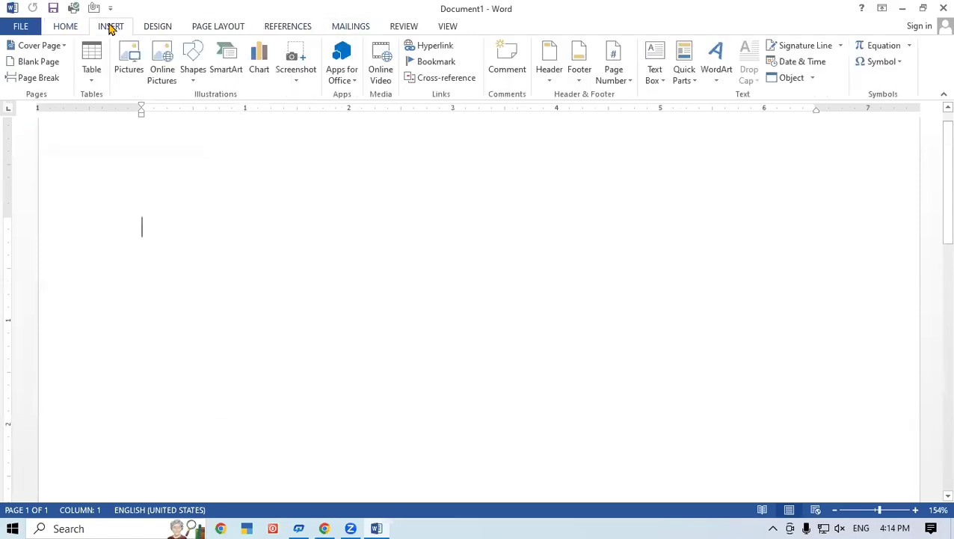
pyautogui.click(92, 71)
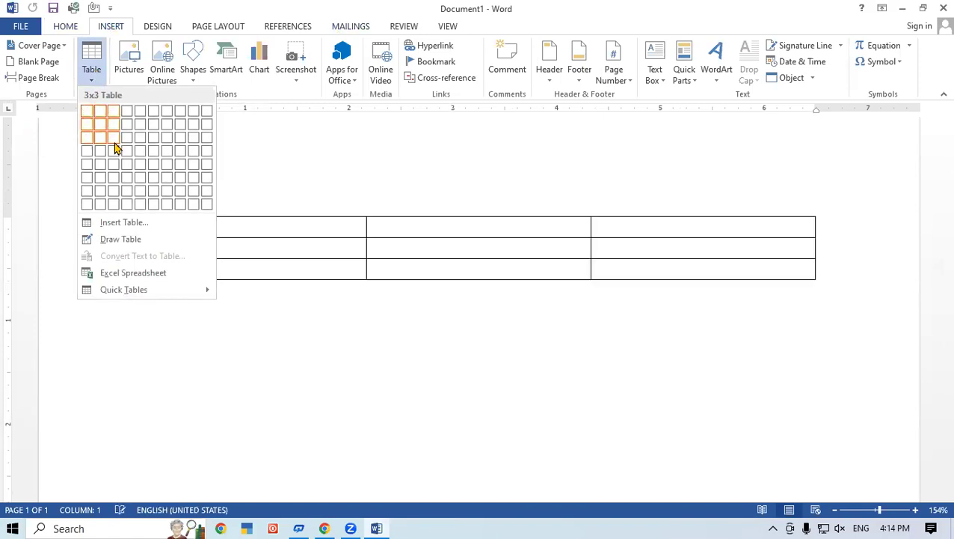
pyautogui.click(115, 145)
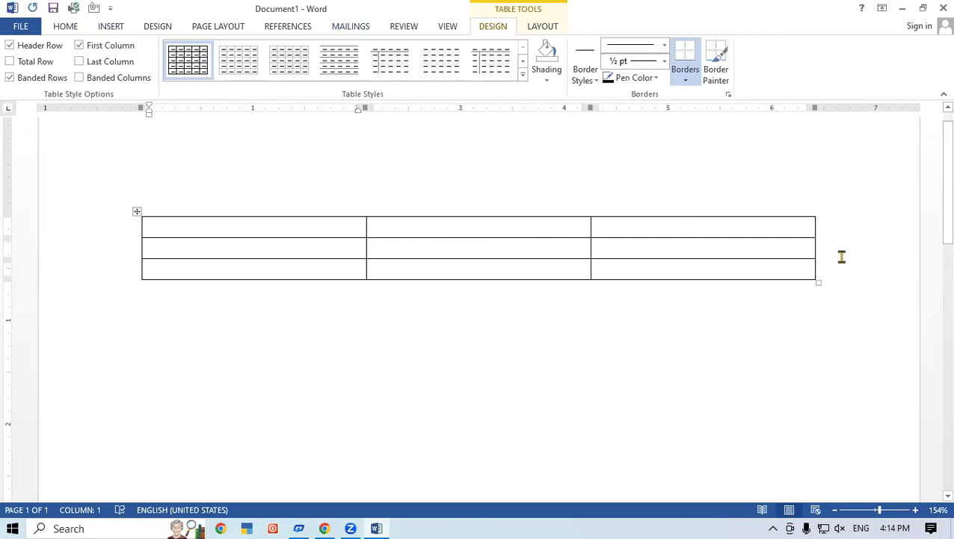
# Enlarge the table's rows into card-sized cells, then shrink it slightly to fit the page.
pyautogui.moveTo(818, 281)
pyautogui.mouseDown()
pyautogui.moveTo(841, 506)
pyautogui.moveTo(871, 476)
pyautogui.mouseUp()
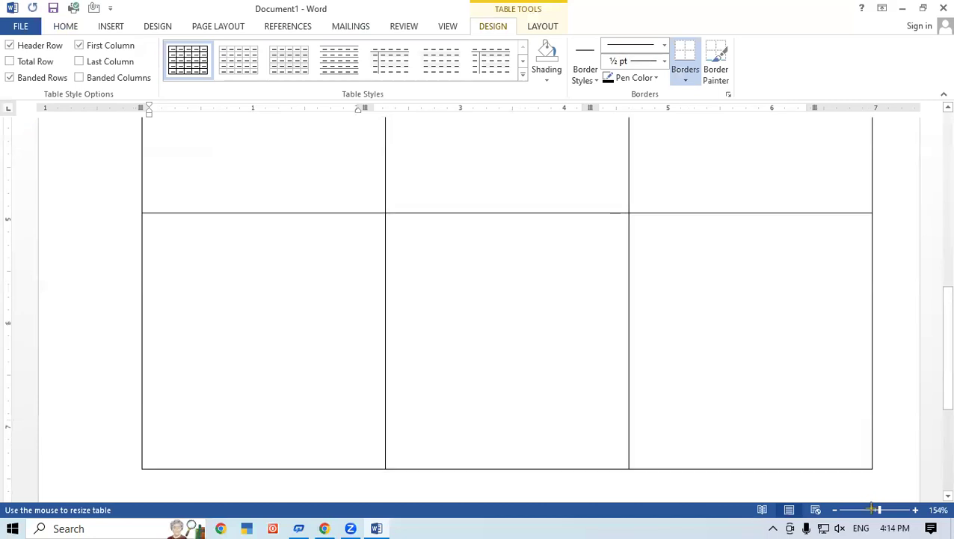
pyautogui.moveTo(871, 477)
pyautogui.mouseDown()
pyautogui.moveTo(861, 346)
pyautogui.moveTo(872, 300)
pyautogui.mouseUp()
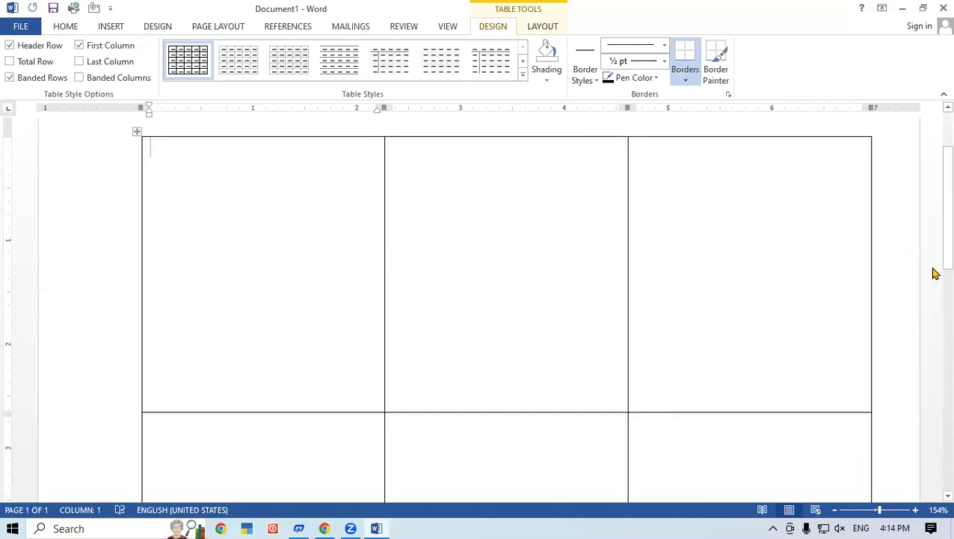
pyautogui.scroll(-5, 934, 277)
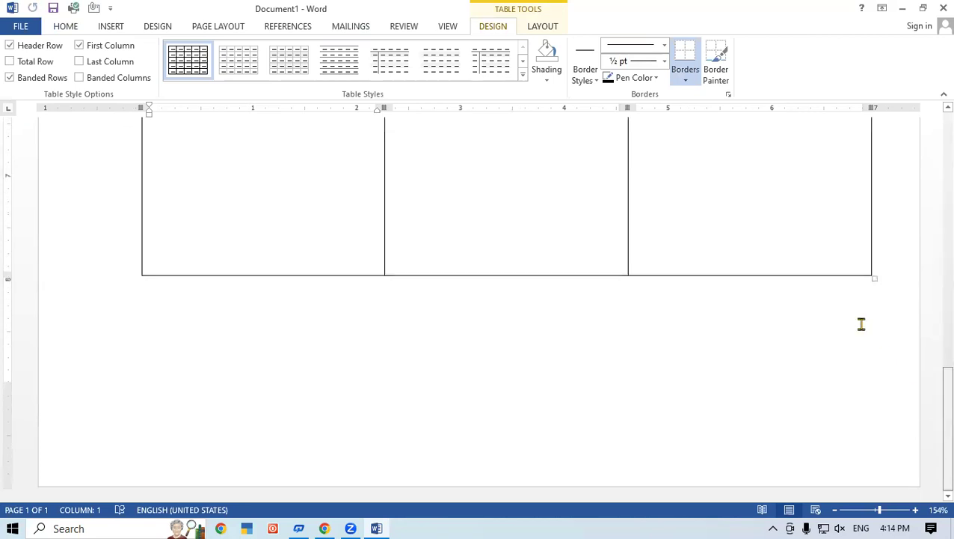
pyautogui.moveTo(869, 283); pyautogui.dragTo(792, 241)
pyautogui.scroll(3, 924, 255)
pyautogui.scroll(2, 913, 225)
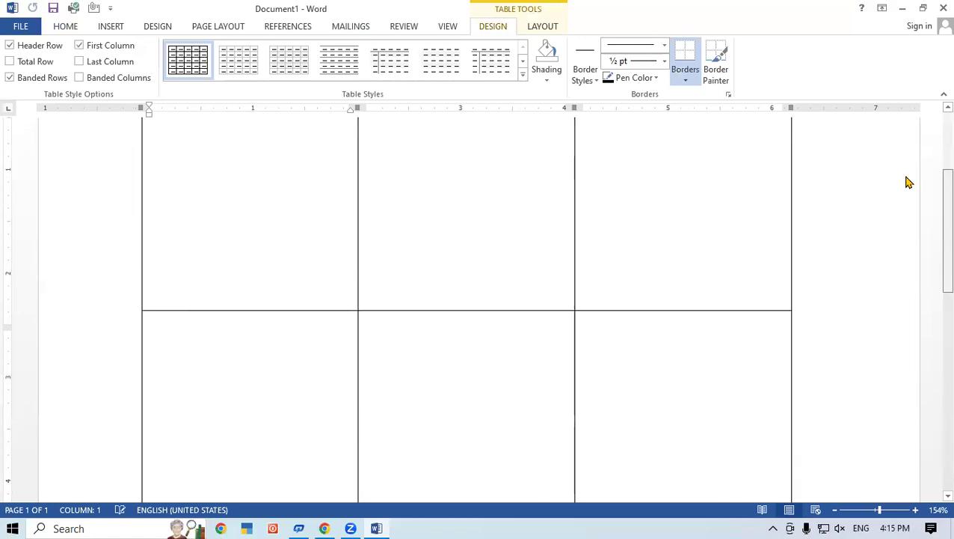
pyautogui.scroll(-1, 905, 181)
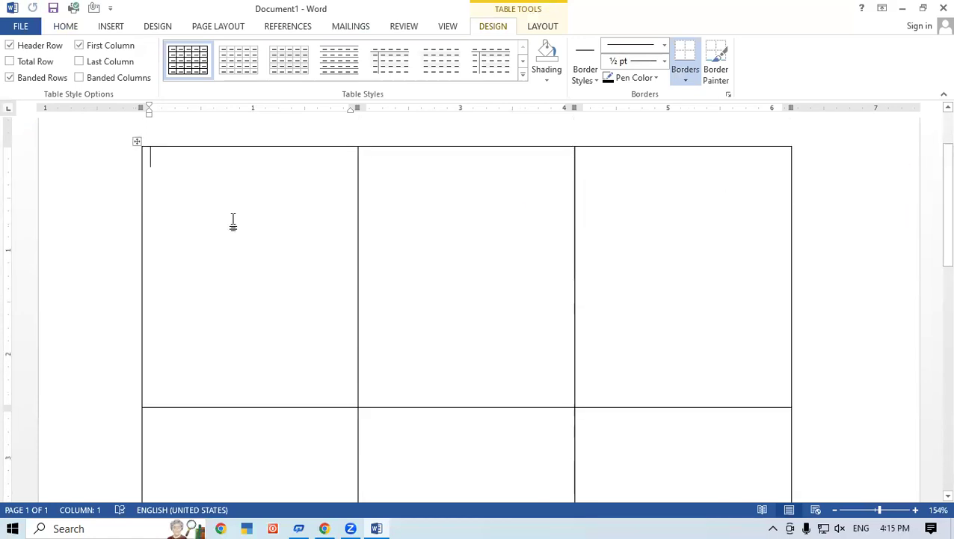
pyautogui.scroll(-3, 934, 299)
pyautogui.scroll(-2, 934, 374)
pyautogui.scroll(-1, 933, 389)
pyautogui.scroll(2, 935, 299)
pyautogui.scroll(3, 934, 239)
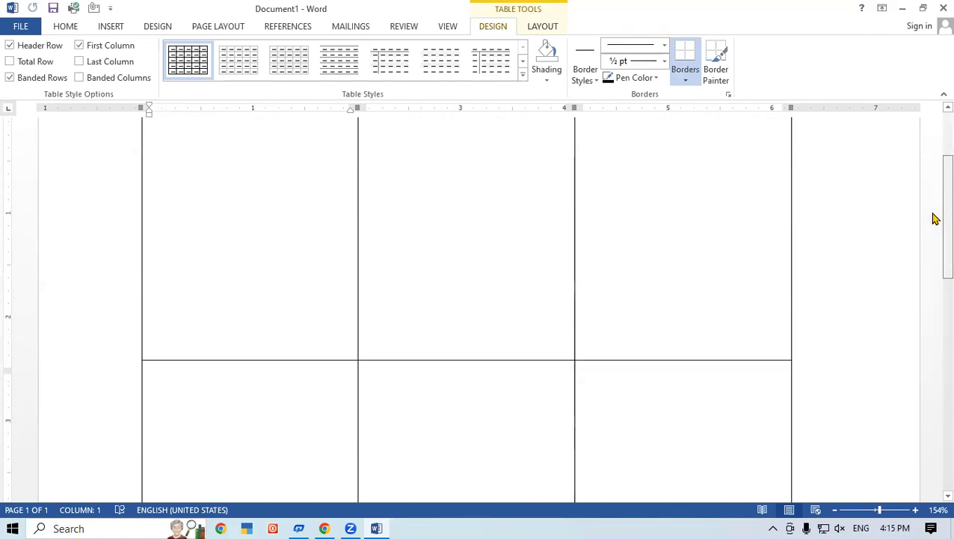
pyautogui.scroll(1, 934, 215)
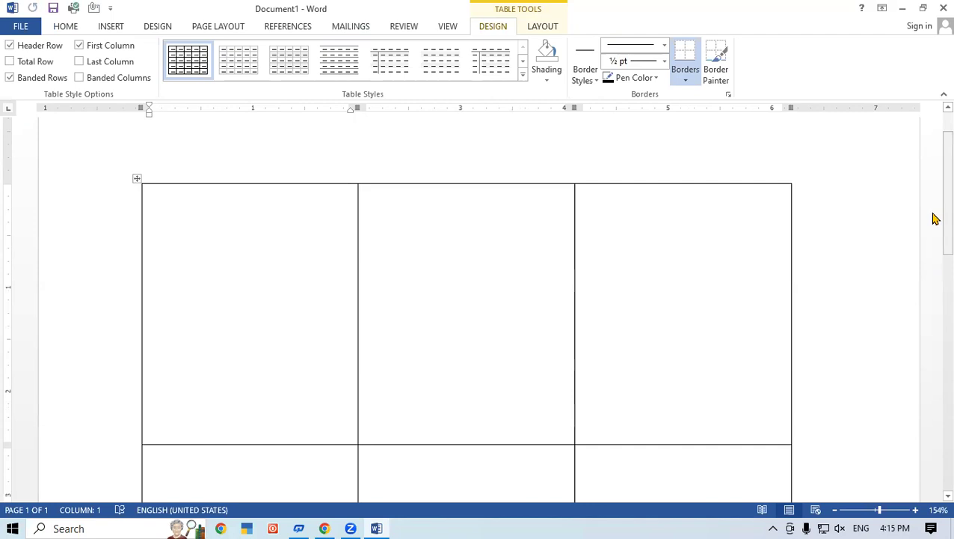
# Draw an orange rectangle, 0.39" by 1.84", across the top of the first cell.
pyautogui.click(107, 29)
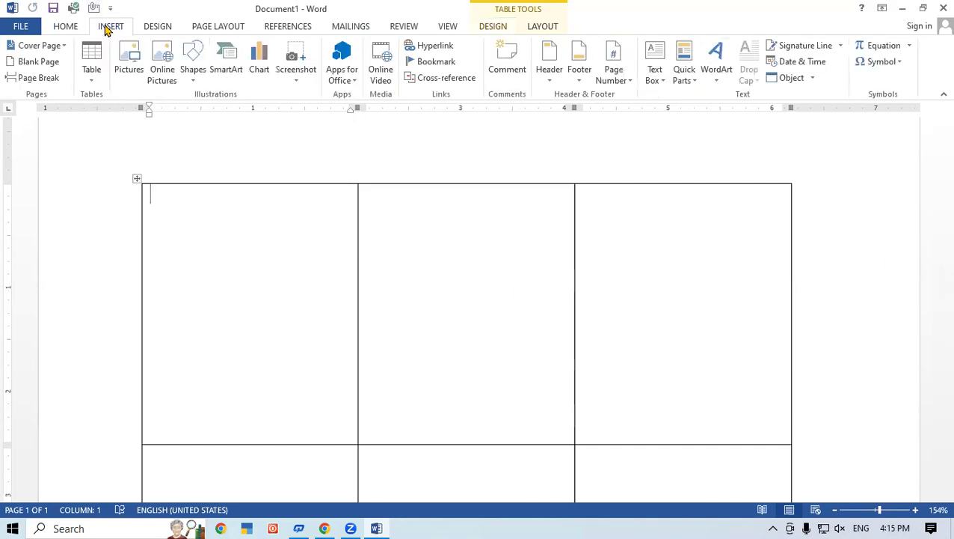
pyautogui.click(194, 79)
pyautogui.click(229, 111)
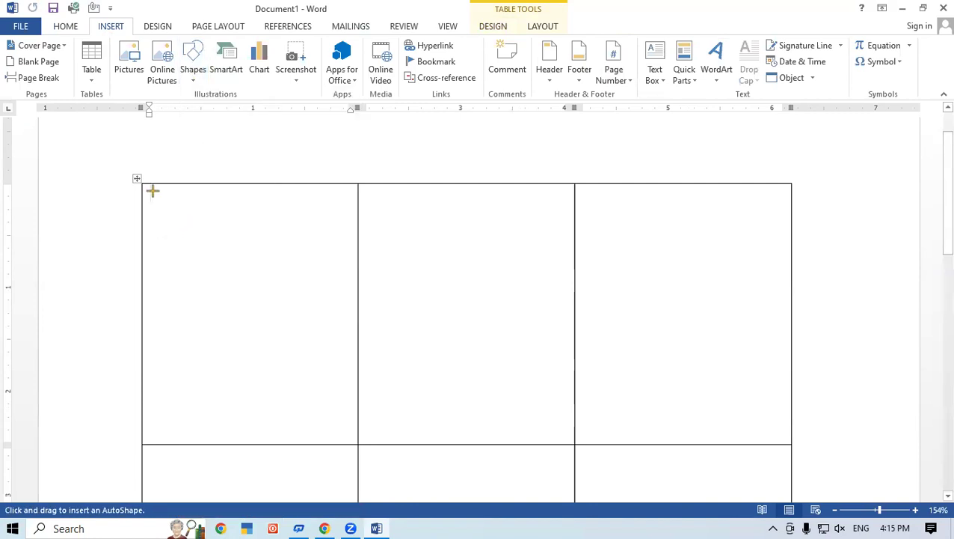
pyautogui.moveTo(152, 190); pyautogui.dragTo(343, 225)
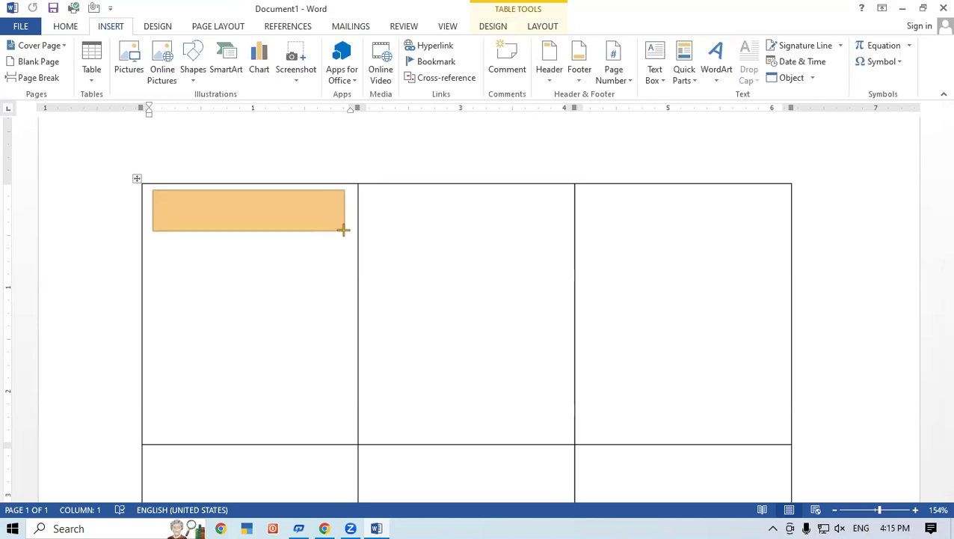
pyautogui.moveTo(343, 225); pyautogui.dragTo(346, 231)
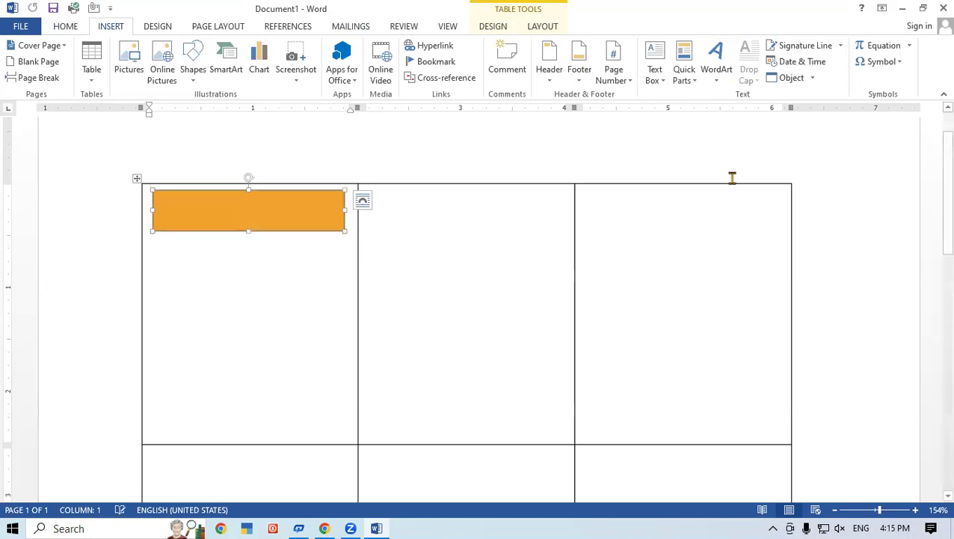
pyautogui.click(413, 200)
# Select the rectangle, briefly try Edit Shape > Edit Points, then exit point editing.
pyautogui.click(180, 209)
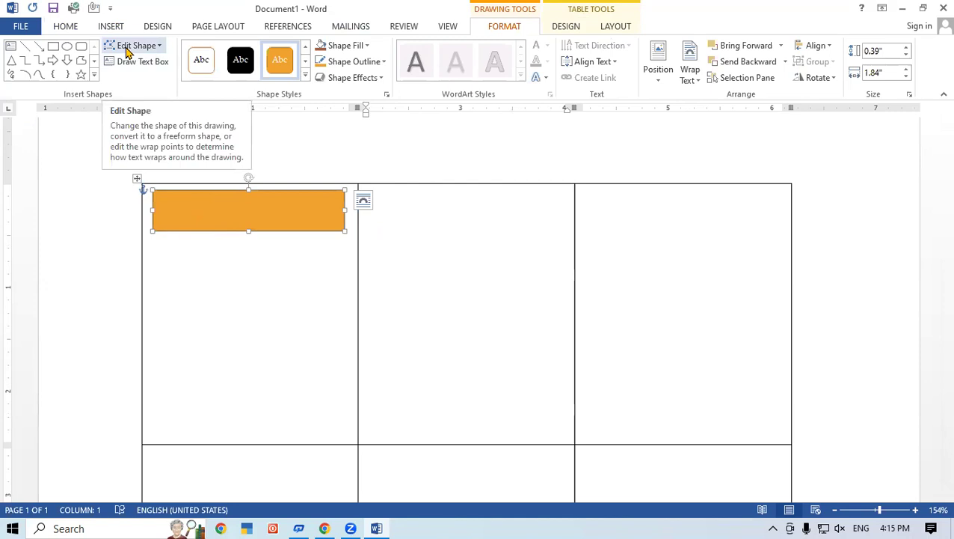
pyautogui.click(127, 50)
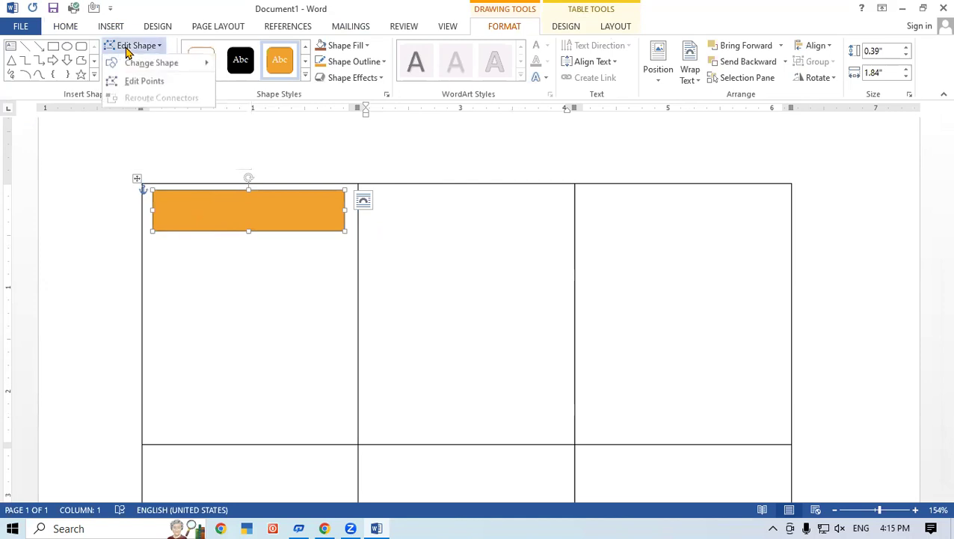
pyautogui.click(130, 84)
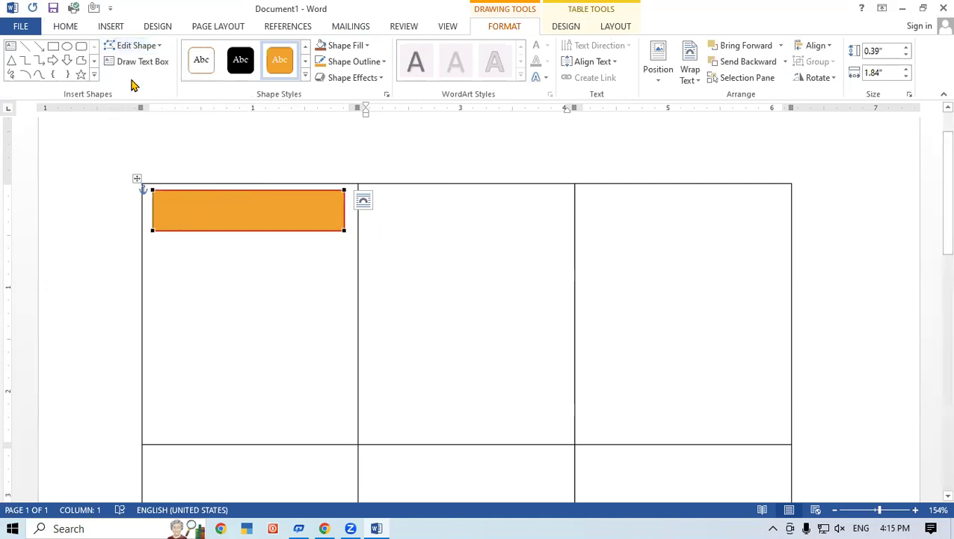
pyautogui.click(501, 236)
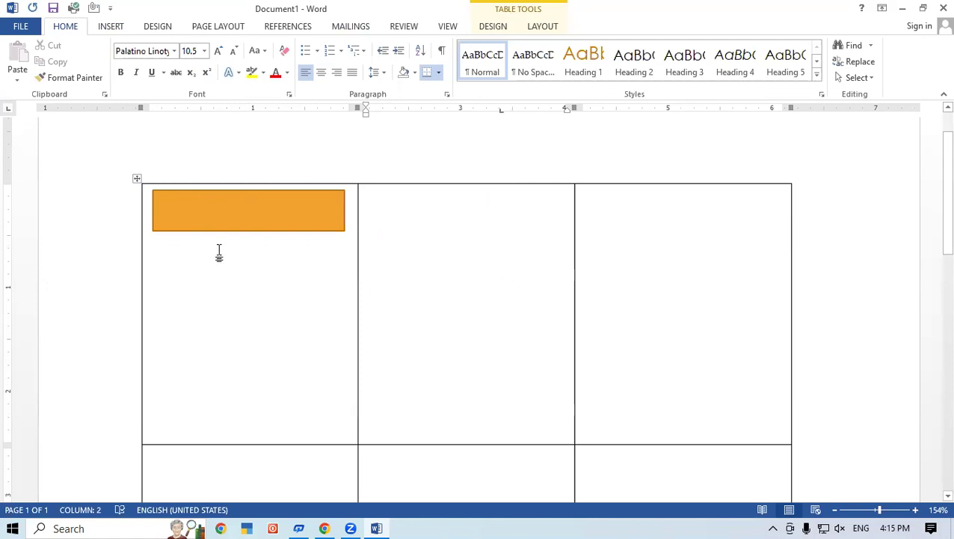
# Curve the rectangle's bottom edge into a wave by bending its bottom-left vertex with Edit Points.
pyautogui.click(207, 205)
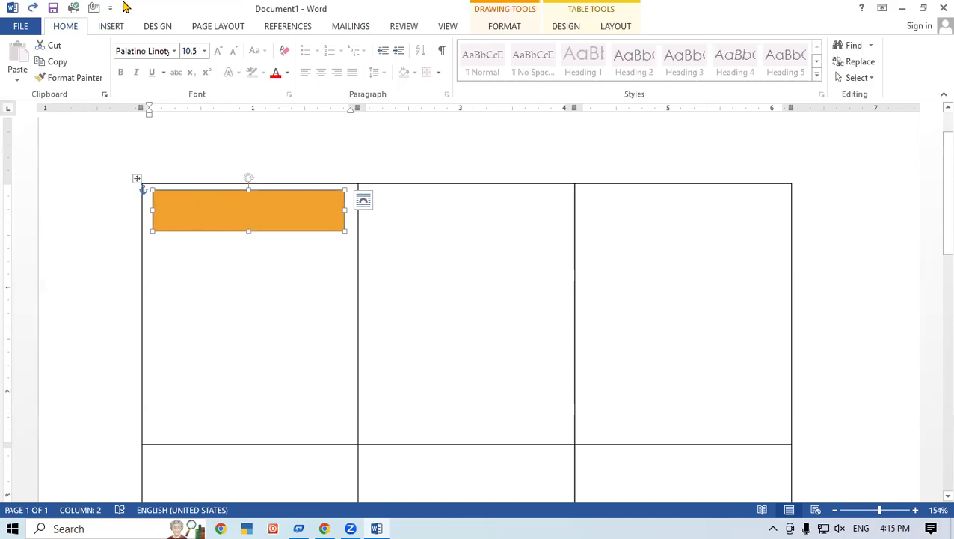
pyautogui.click(150, 27)
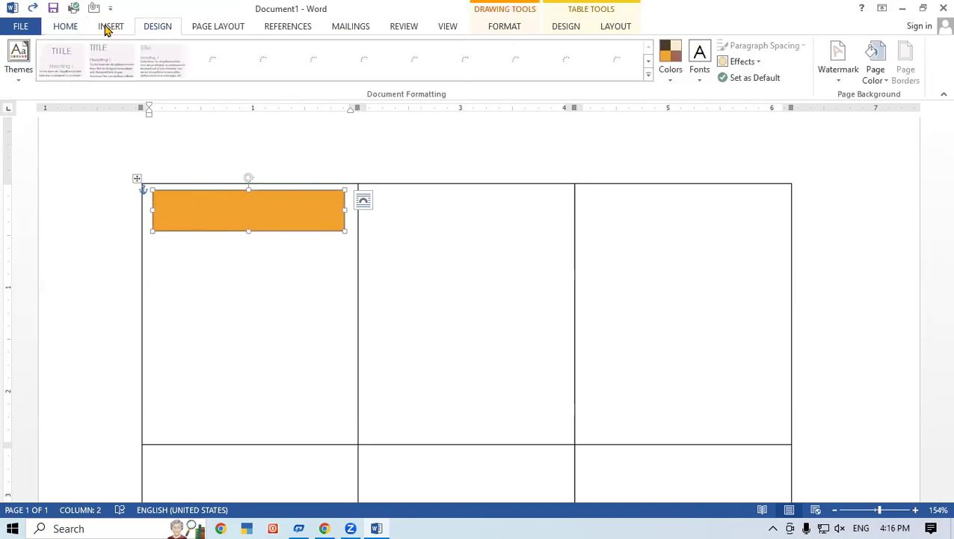
pyautogui.click(107, 28)
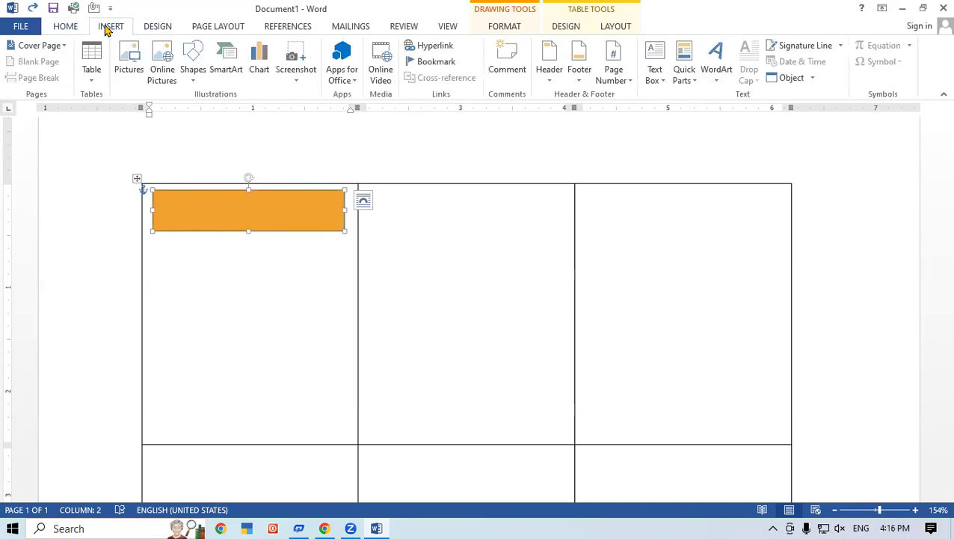
pyautogui.click(499, 30)
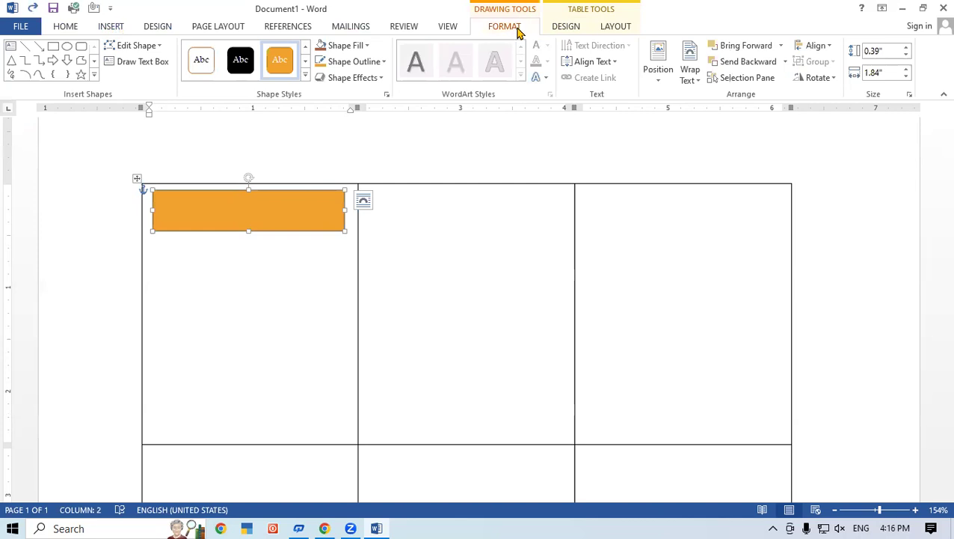
pyautogui.click(142, 46)
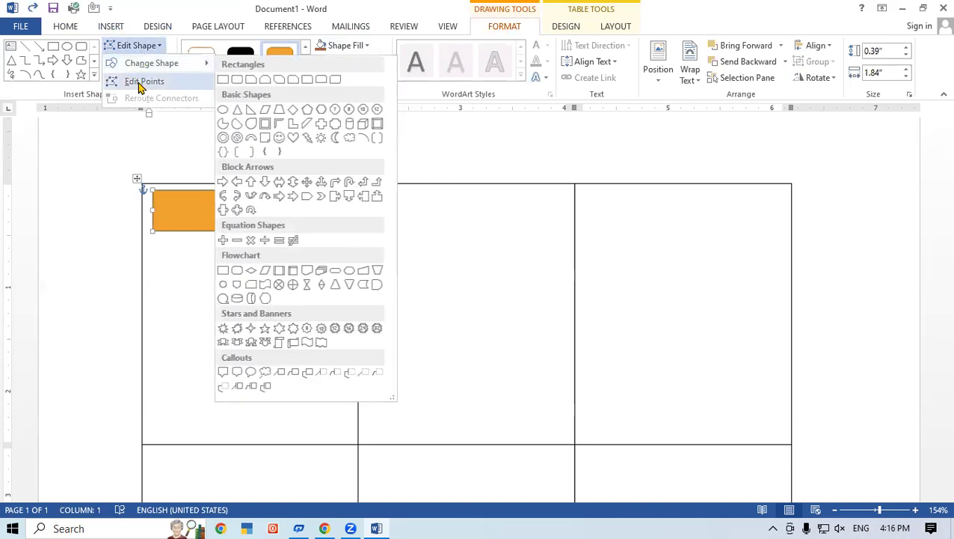
pyautogui.click(140, 84)
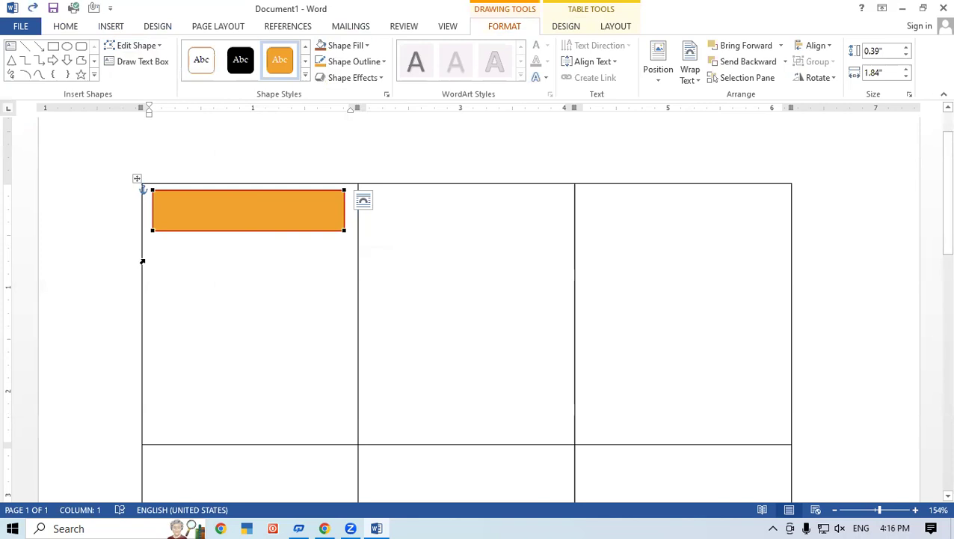
pyautogui.click(153, 231)
pyautogui.moveTo(217, 232); pyautogui.dragTo(244, 196)
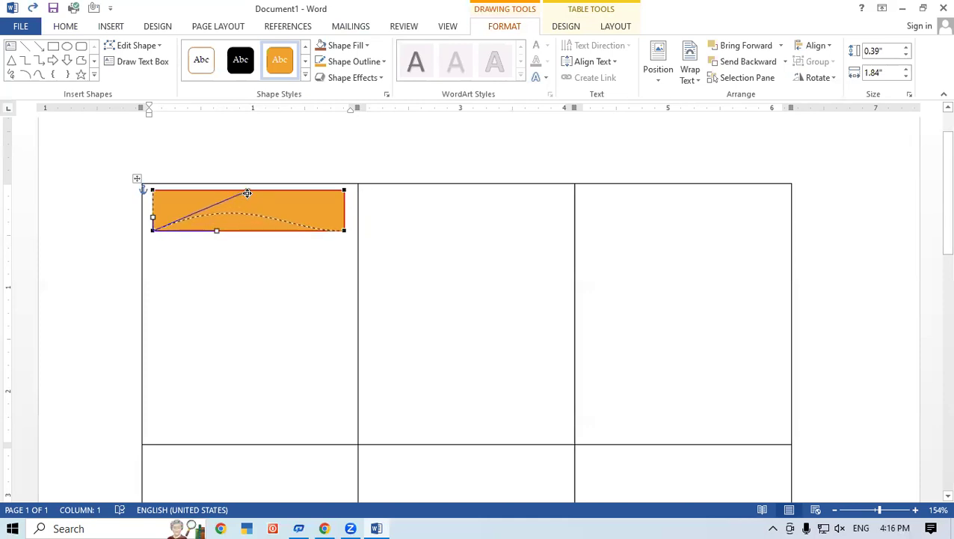
pyautogui.moveTo(245, 196); pyautogui.dragTo(248, 190)
pyautogui.click(524, 297)
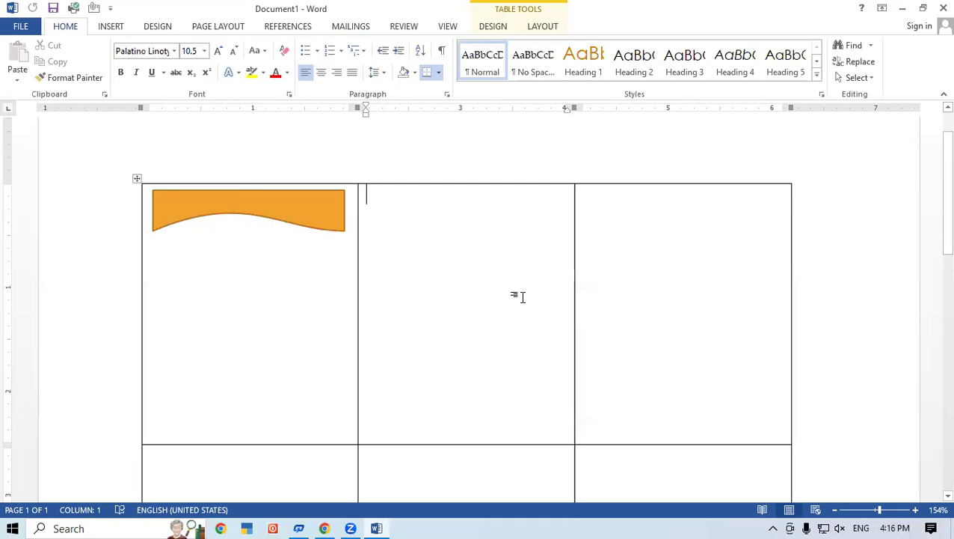
# Draw an orange oval beneath the wavy banner in the first table cell.
pyautogui.click(104, 26)
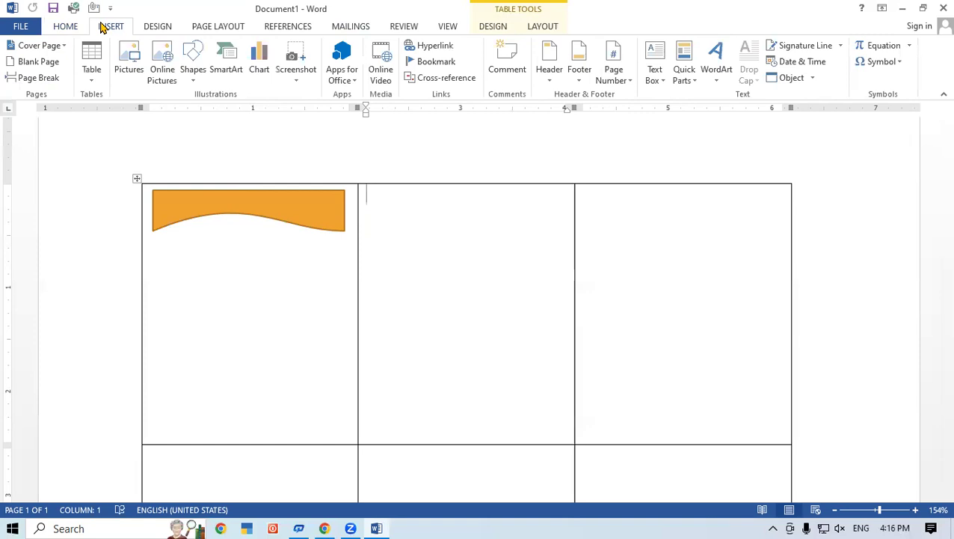
pyautogui.click(192, 79)
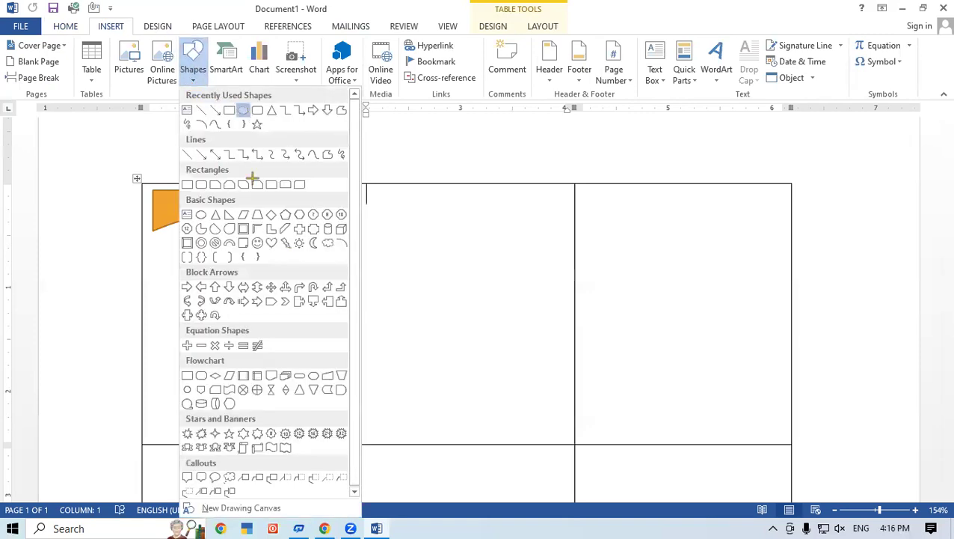
pyautogui.moveTo(205, 222); pyautogui.dragTo(293, 297)
pyautogui.moveTo(249, 269); pyautogui.dragTo(241, 271)
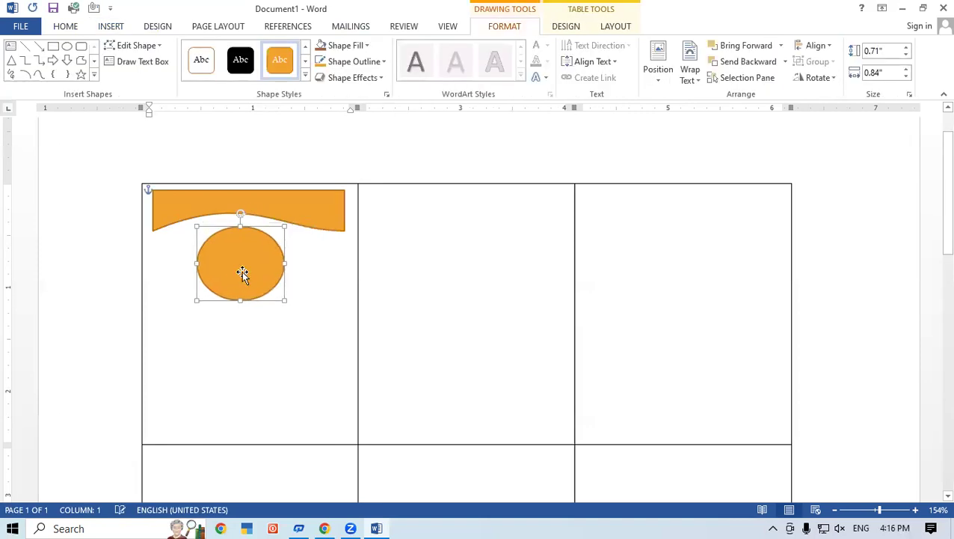
pyautogui.click(335, 280)
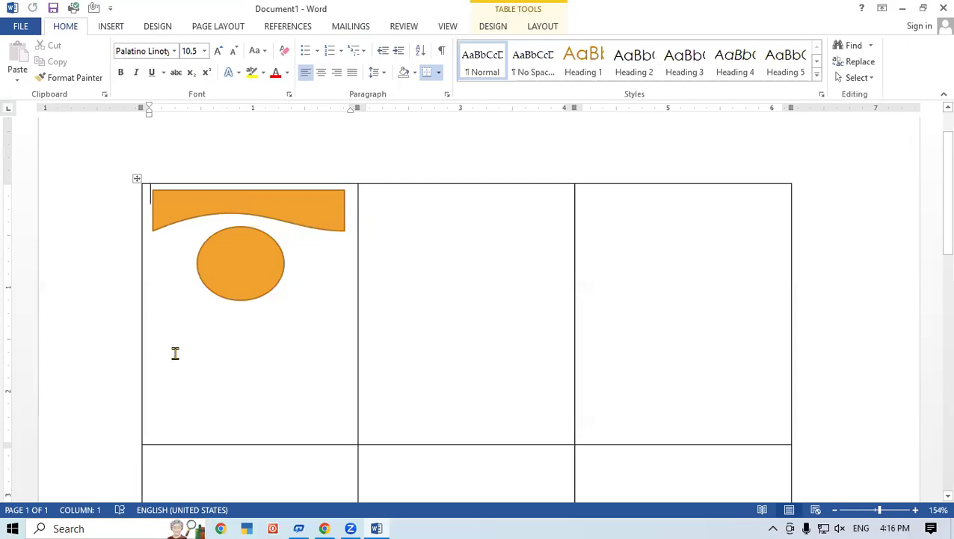
pyautogui.click(168, 326)
pyautogui.scroll(-1, 934, 172)
pyautogui.scroll(-4, 935, 224)
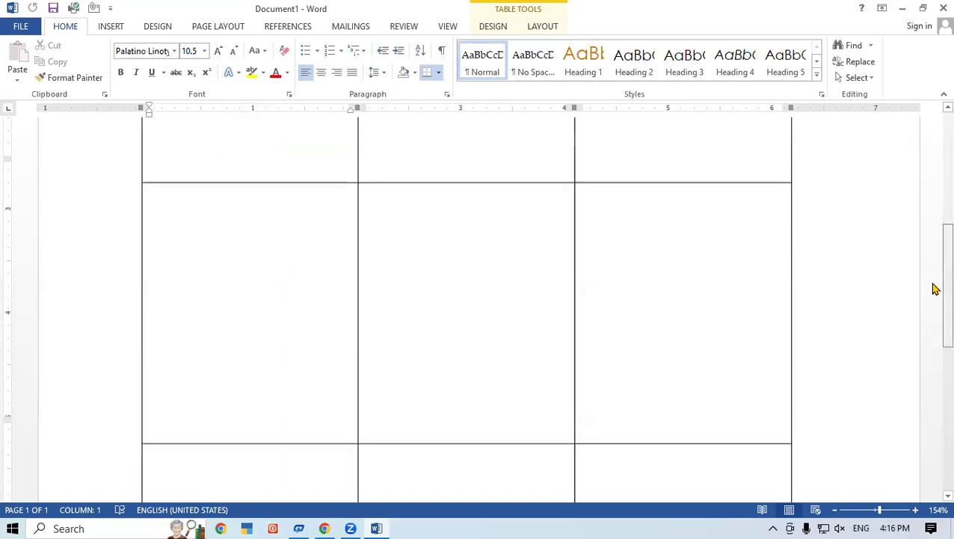
pyautogui.scroll(2, 934, 322)
pyautogui.scroll(2, 933, 262)
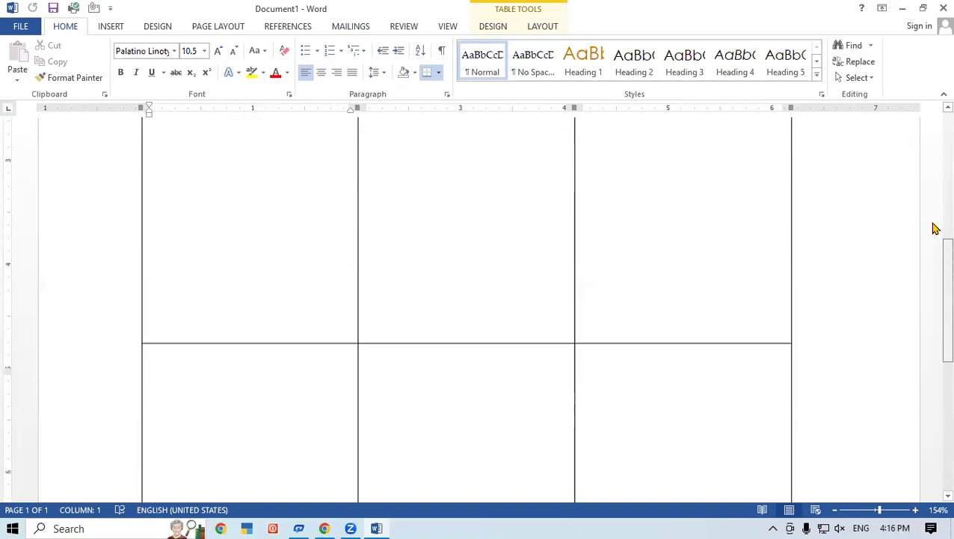
pyautogui.scroll(2, 934, 153)
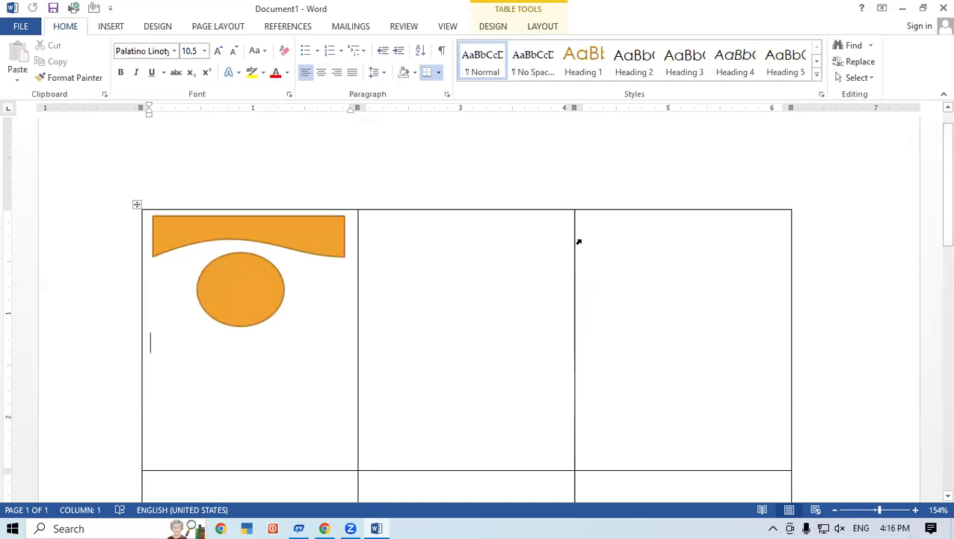
# Start a Labels mail merge with the 1/4 Letter label product and accept the warning.
pyautogui.click(350, 26)
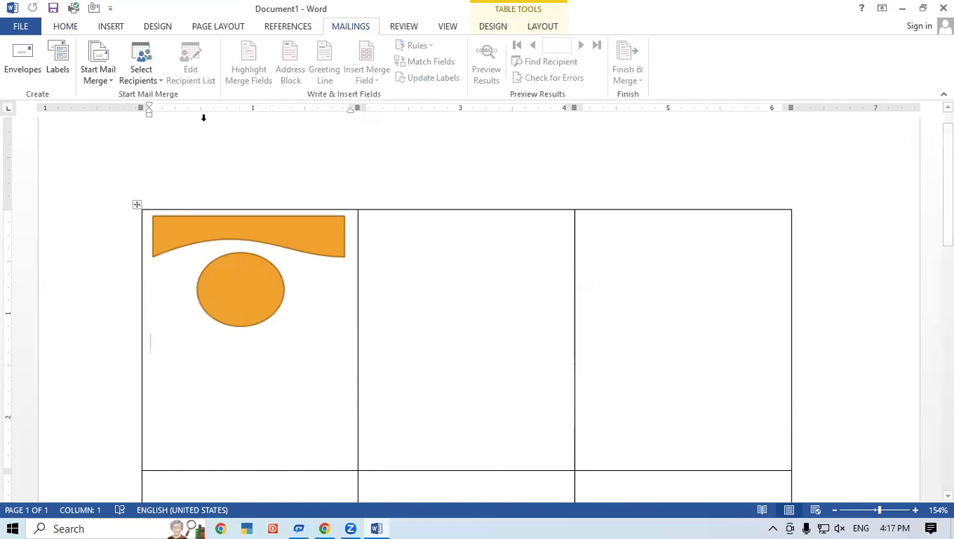
pyautogui.click(95, 87)
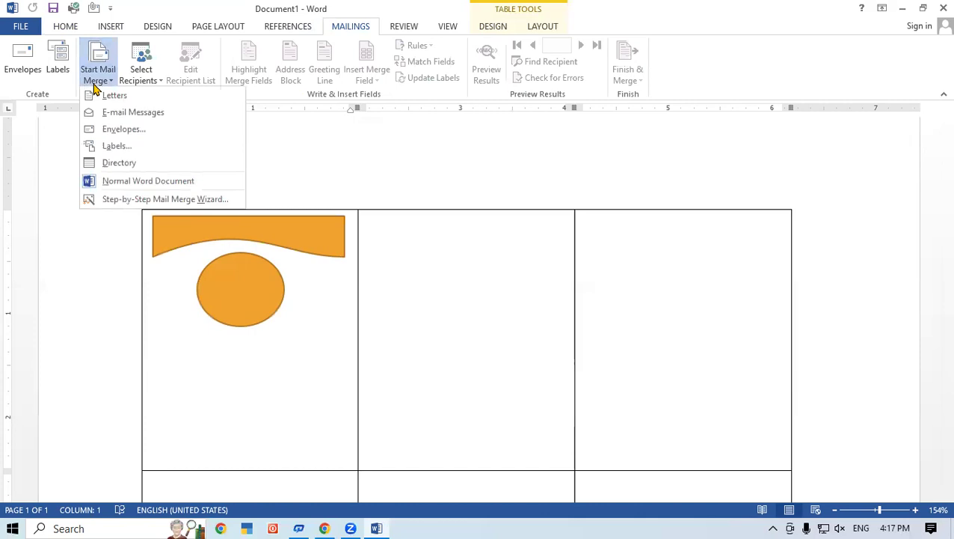
pyautogui.click(105, 147)
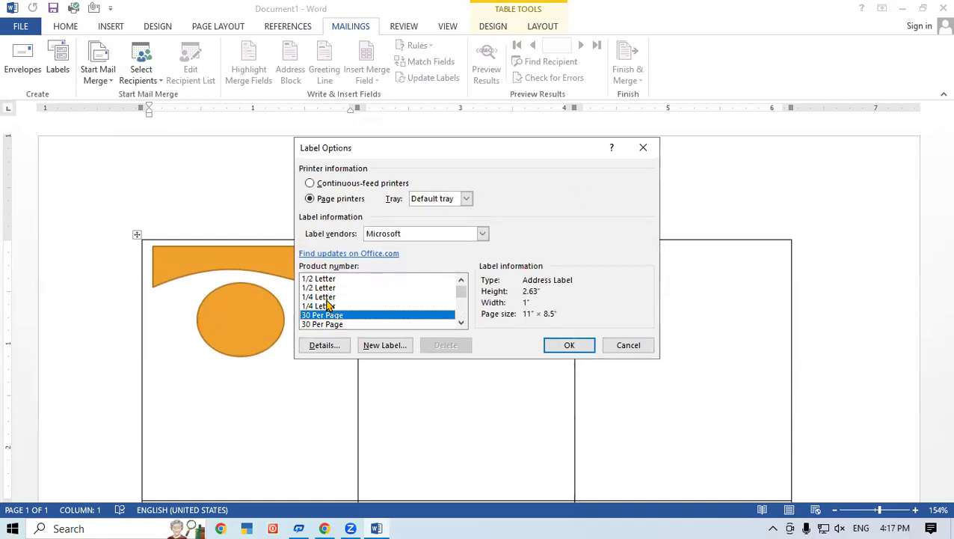
pyautogui.click(327, 297)
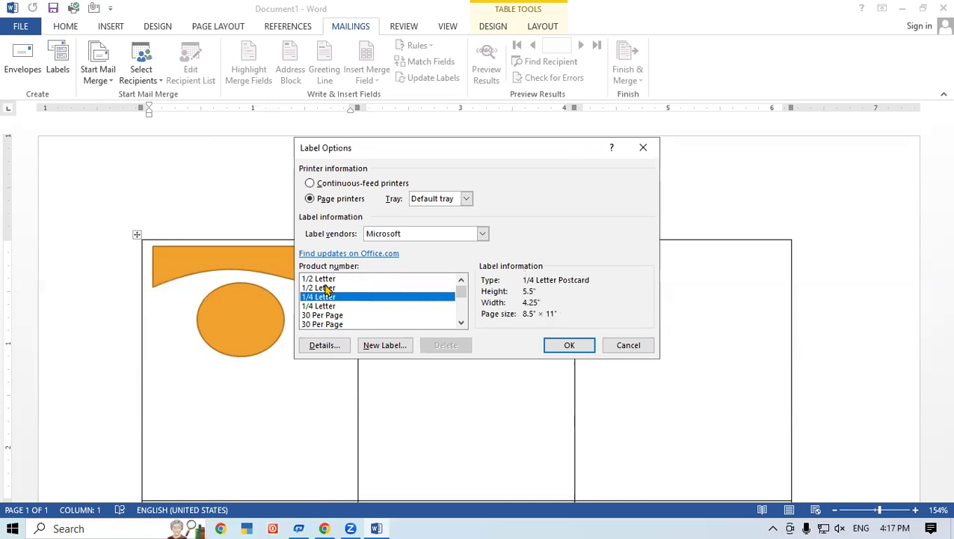
pyautogui.click(572, 345)
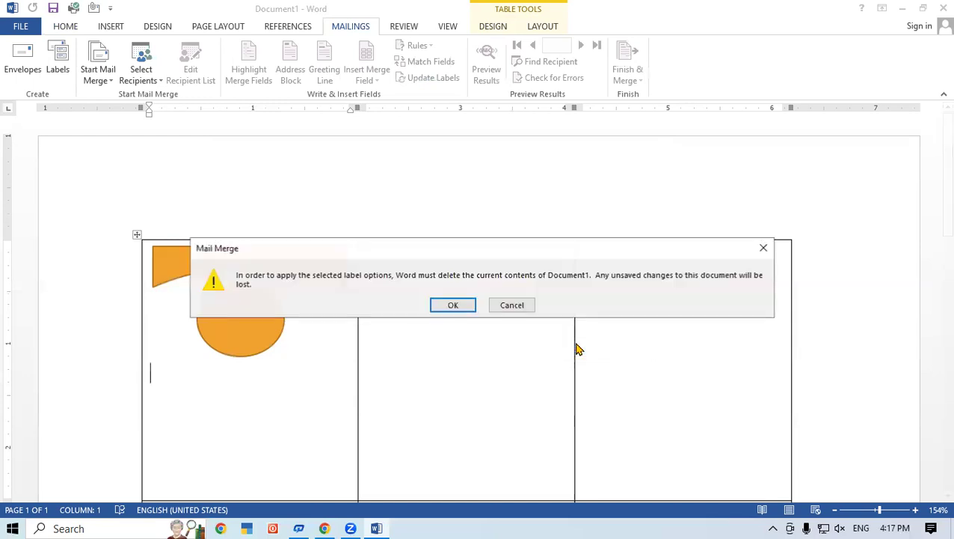
pyautogui.click(437, 300)
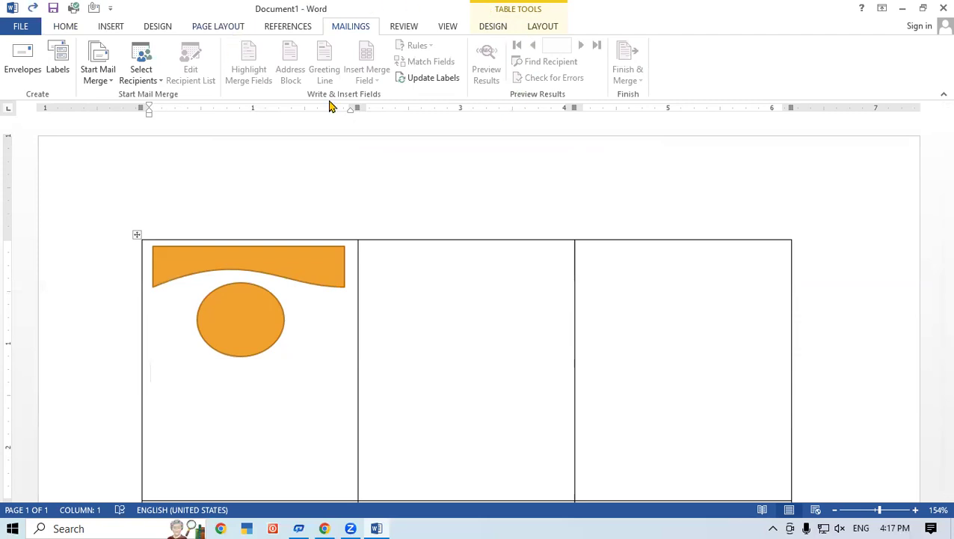
# Run Update Labels to repeat the banner and oval in every label, then scroll to check.
pyautogui.click(431, 85)
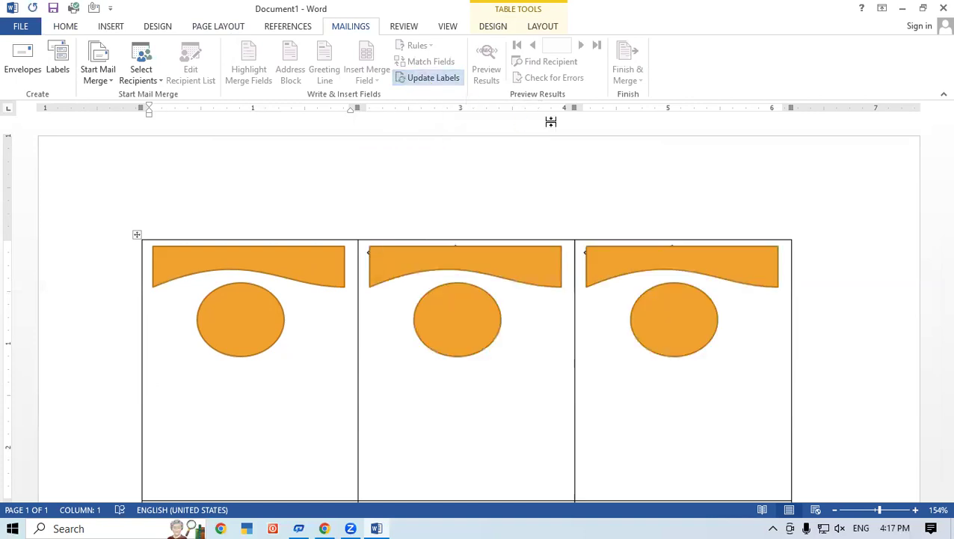
pyautogui.moveTo(947, 344)
pyautogui.scroll(-2, 934, 169)
pyautogui.scroll(-2, 933, 210)
pyautogui.scroll(-2, 932, 255)
pyautogui.scroll(-2, 927, 299)
pyautogui.scroll(-1, 925, 329)
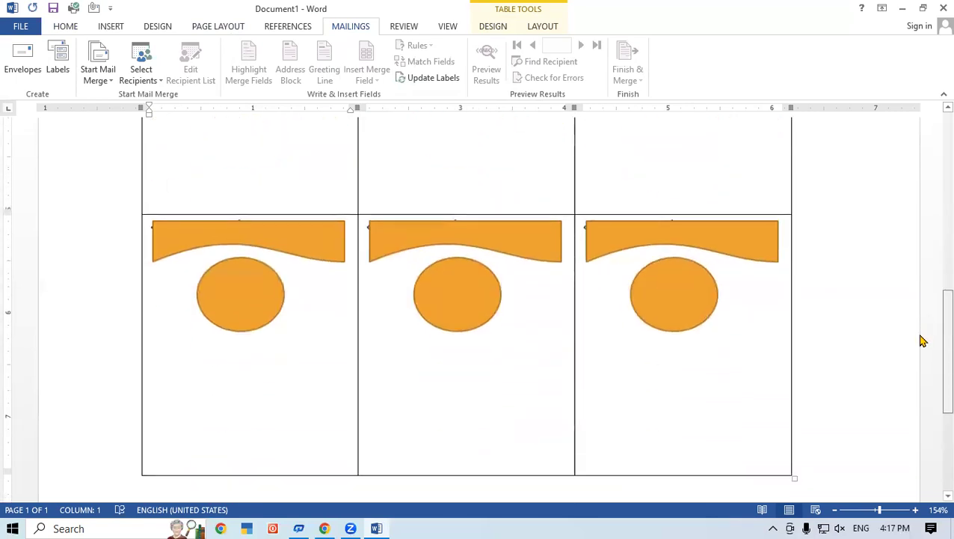
pyautogui.scroll(-1, 927, 300)
pyautogui.scroll(2, 931, 240)
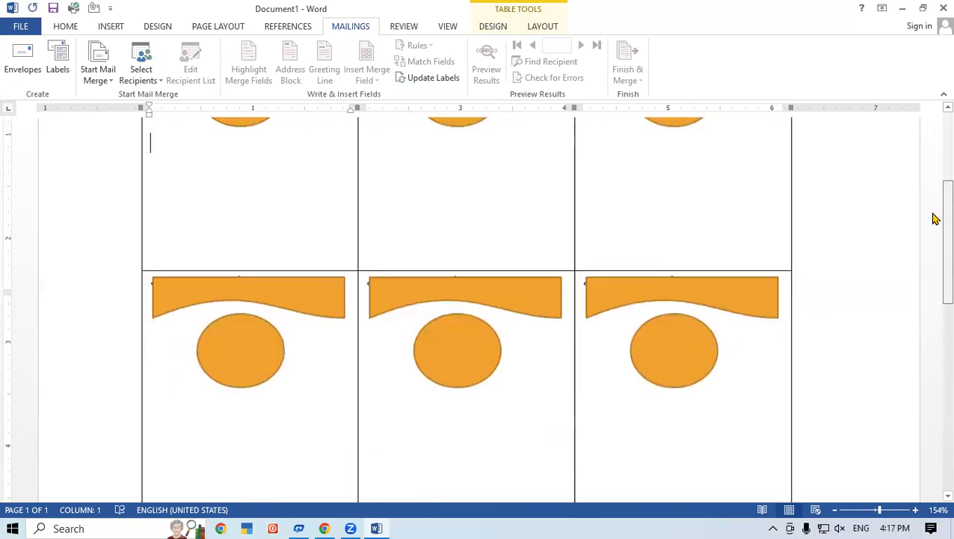
pyautogui.scroll(2, 934, 202)
pyautogui.scroll(1, 934, 179)
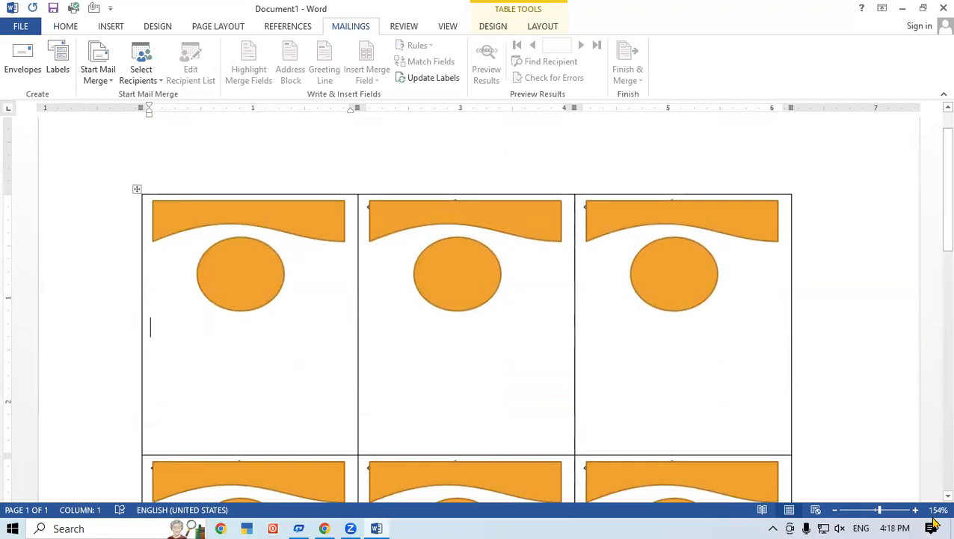
# Type the captions NAME: and FATHER NAME: on separate lines below the oval, then a blank line.
pyautogui.write('n')
pyautogui.press('BackSpace')
pyautogui.write('NAME')
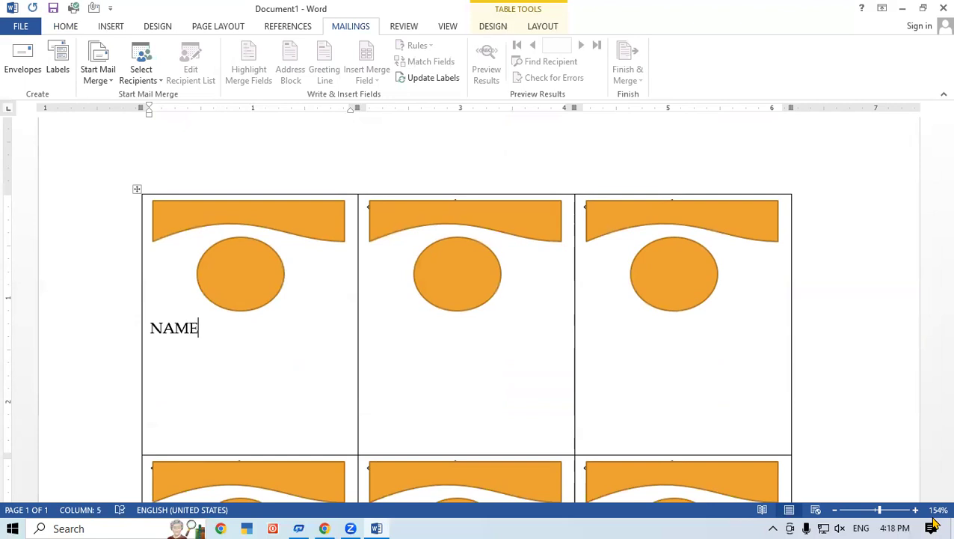
pyautogui.write(':')
pyautogui.press('Return')
pyautogui.write('FATHERR')
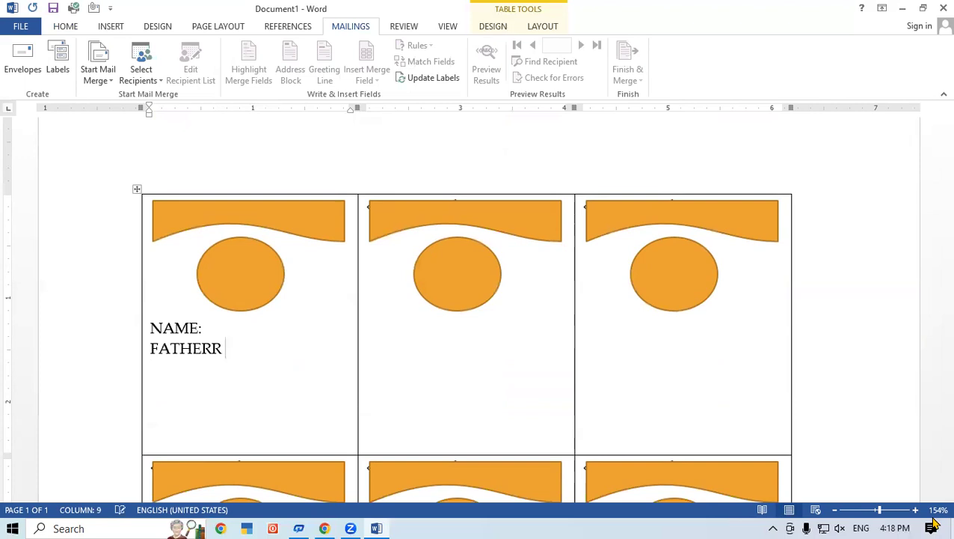
pyautogui.press('BackSpace')
pyautogui.write('NAME')
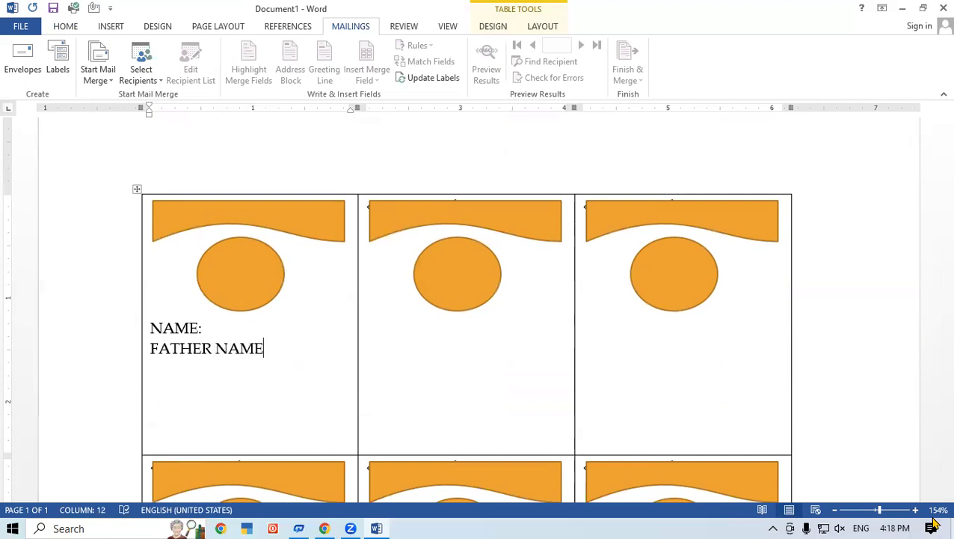
pyautogui.write(':')
pyautogui.press('Return')
pyautogui.press('Return')
# Add the captions COURSE:, ADDRESS: and MOB: on the following lines.
pyautogui.write('COUS')
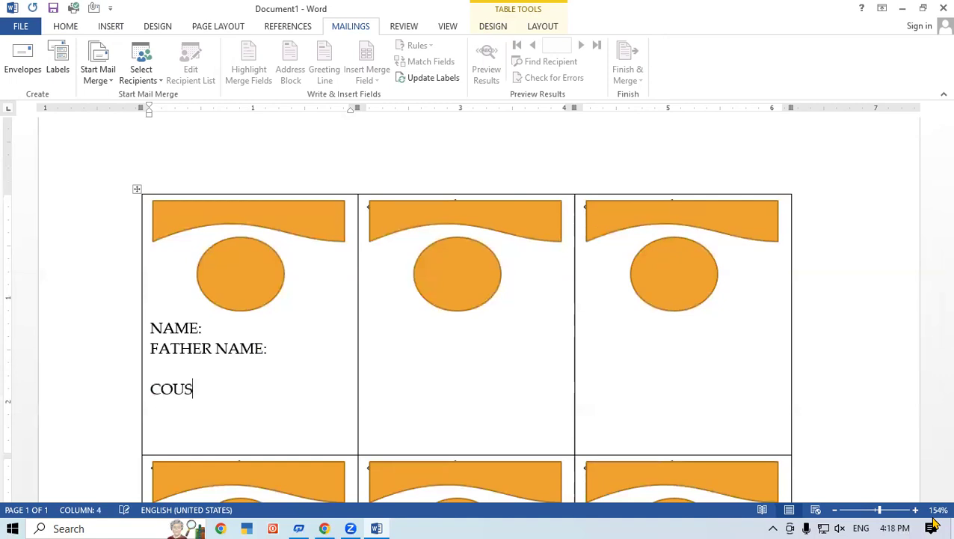
pyautogui.press('BackSpace')
pyautogui.write('RSE')
pyautogui.write(':')
pyautogui.press('Return')
pyautogui.write('ADDR')
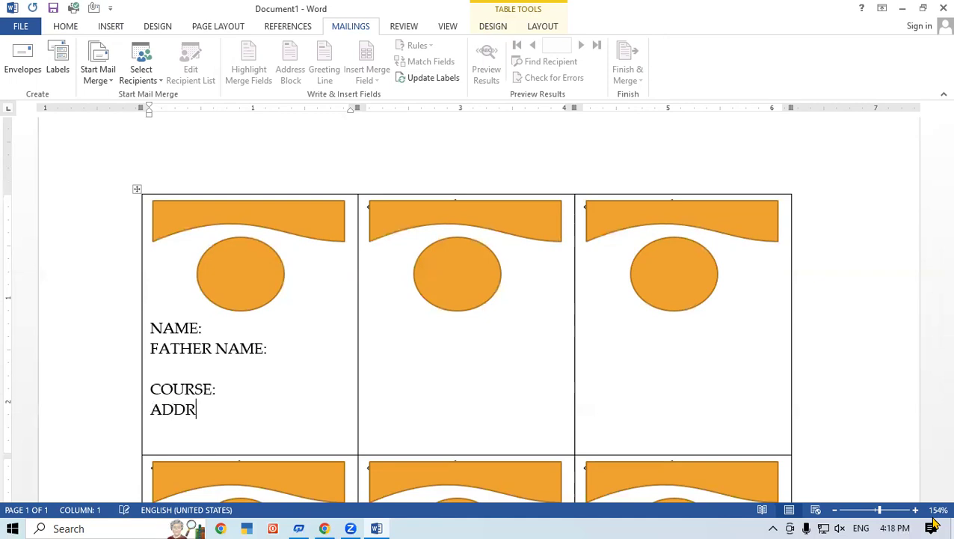
pyautogui.write('ESS')
pyautogui.write(':')
pyautogui.press('Return')
pyautogui.write('MOB')
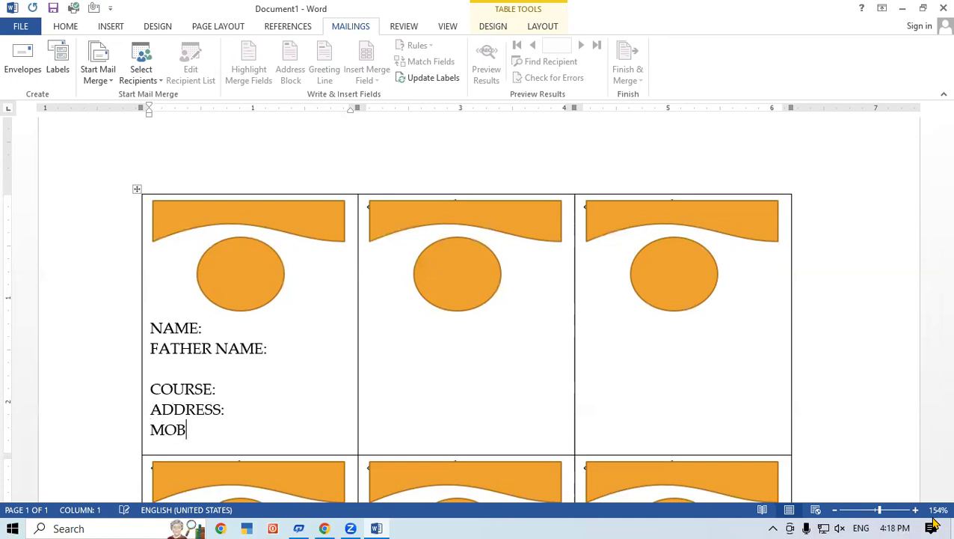
pyautogui.write(':')
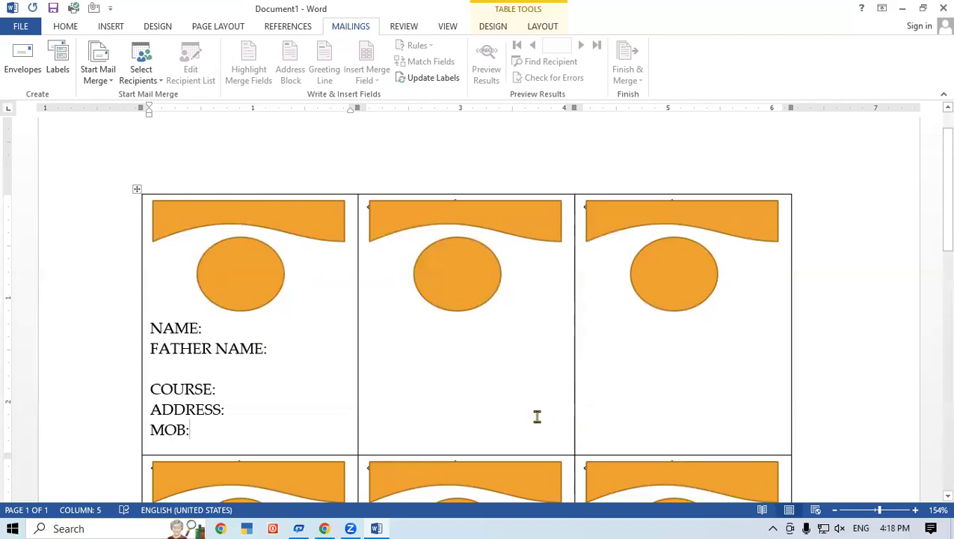
pyautogui.click(444, 82)
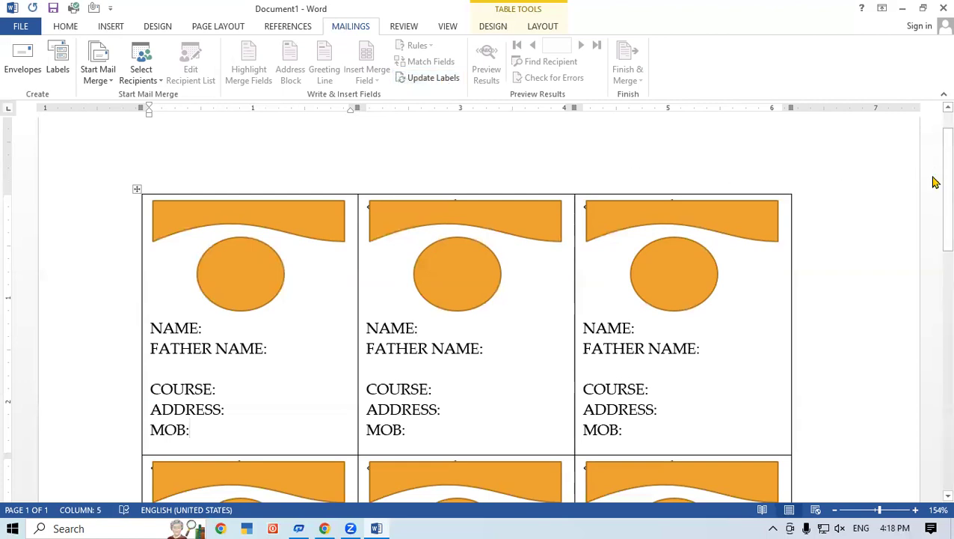
pyautogui.scroll(-2, 933, 241)
pyautogui.scroll(-3, 935, 288)
pyautogui.scroll(-4, 933, 287)
pyautogui.scroll(-2, 933, 330)
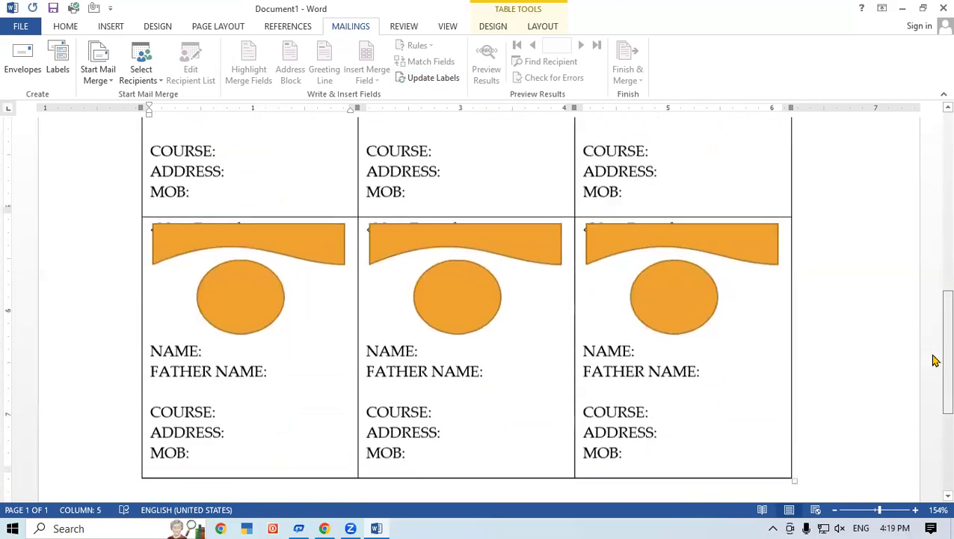
pyautogui.scroll(-2, 934, 357)
pyautogui.scroll(2, 934, 337)
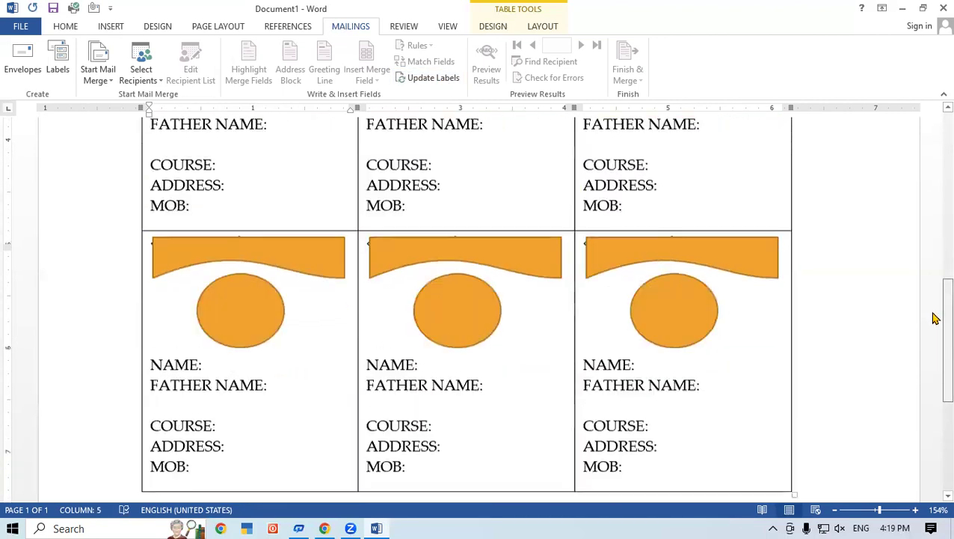
pyautogui.scroll(3, 933, 299)
pyautogui.scroll(2, 934, 262)
pyautogui.scroll(4, 934, 201)
pyautogui.scroll(1, 934, 152)
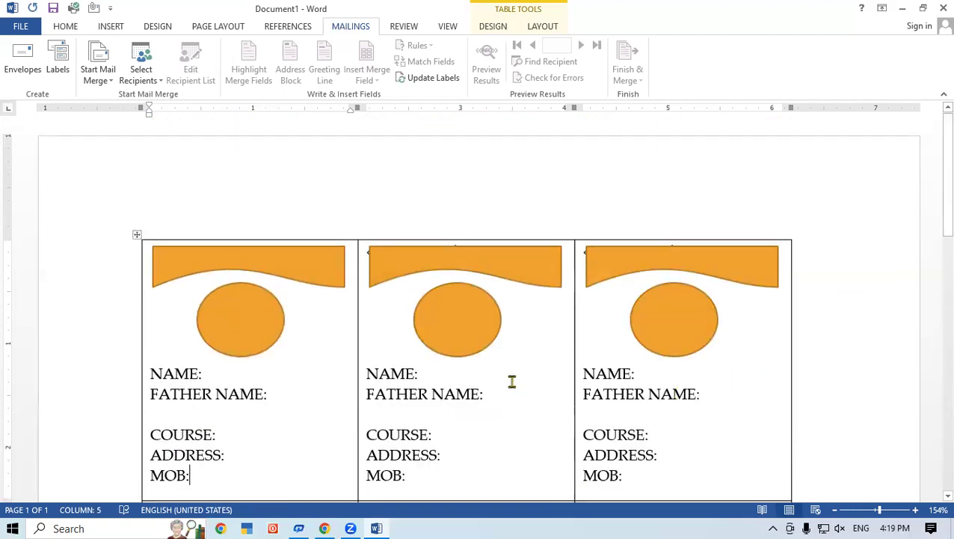
pyautogui.scroll(-1, 506, 395)
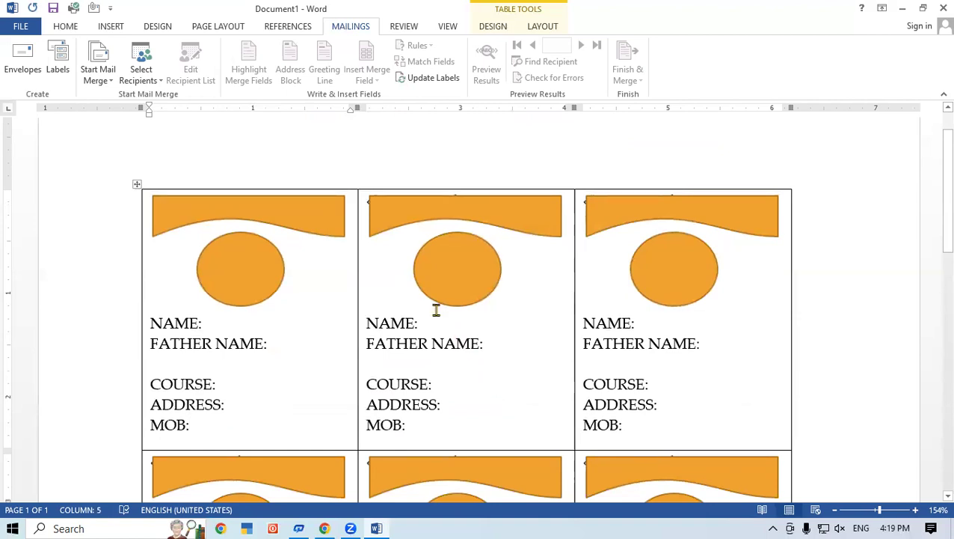
pyautogui.click(273, 341)
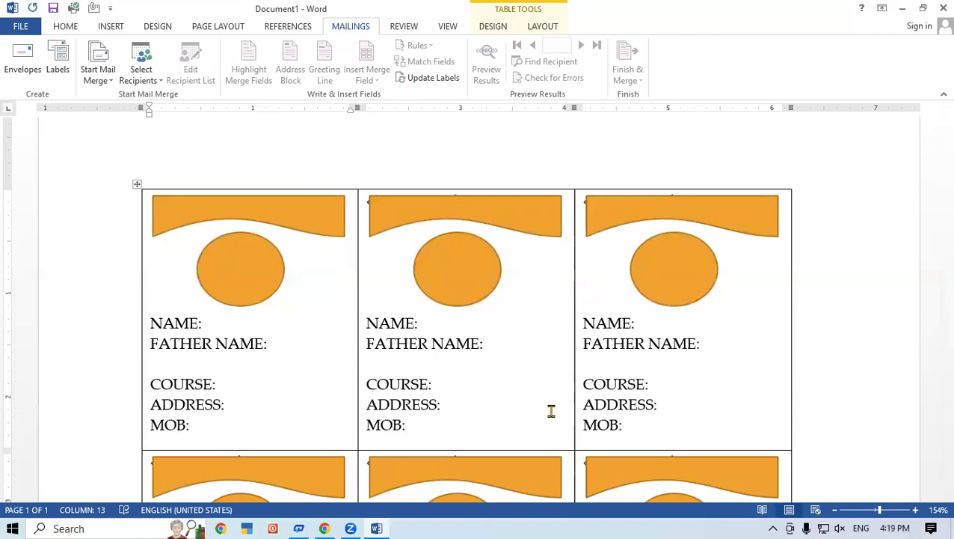
# Launch Excel 2013 by name from the Run box and start a blank workbook.
pyautogui.press('super+r')
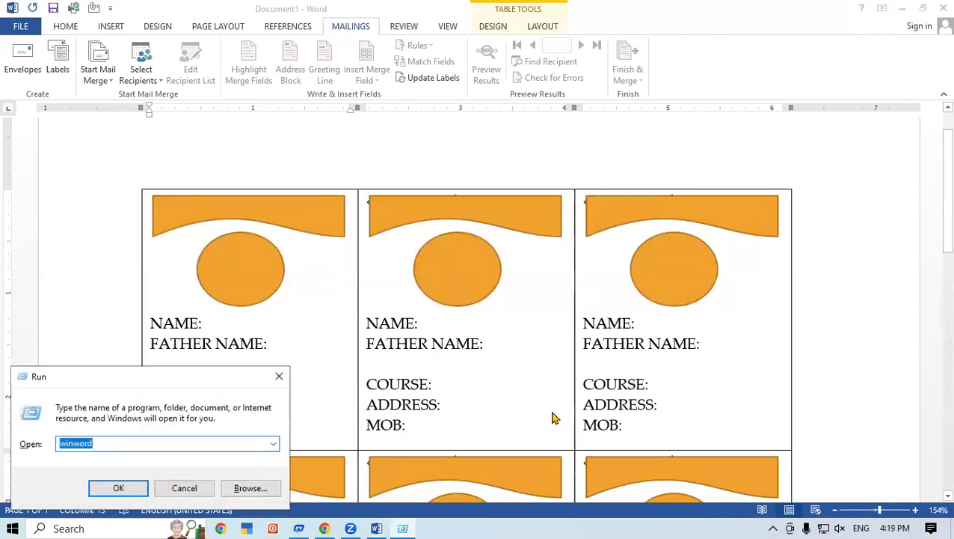
pyautogui.write('EXCEL')
pyautogui.click(103, 491)
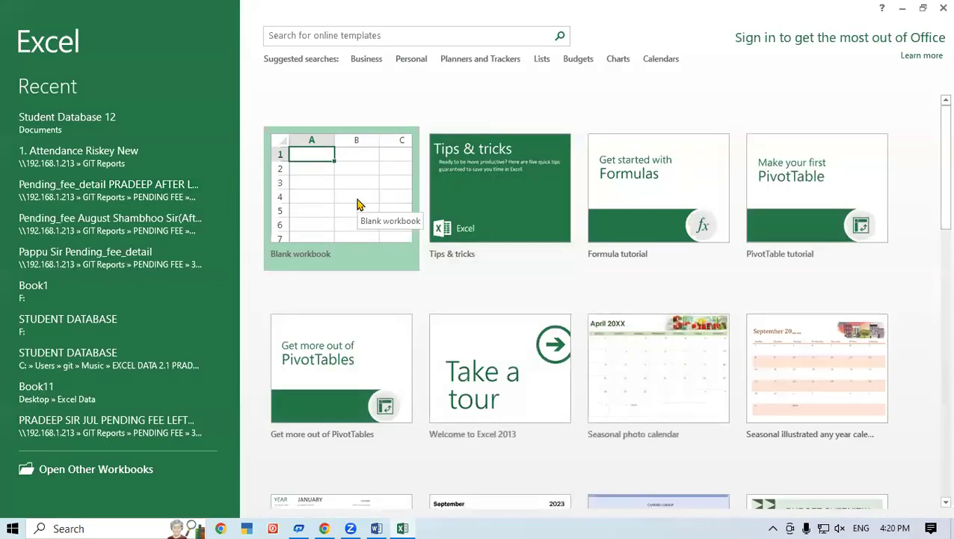
pyautogui.click(357, 204)
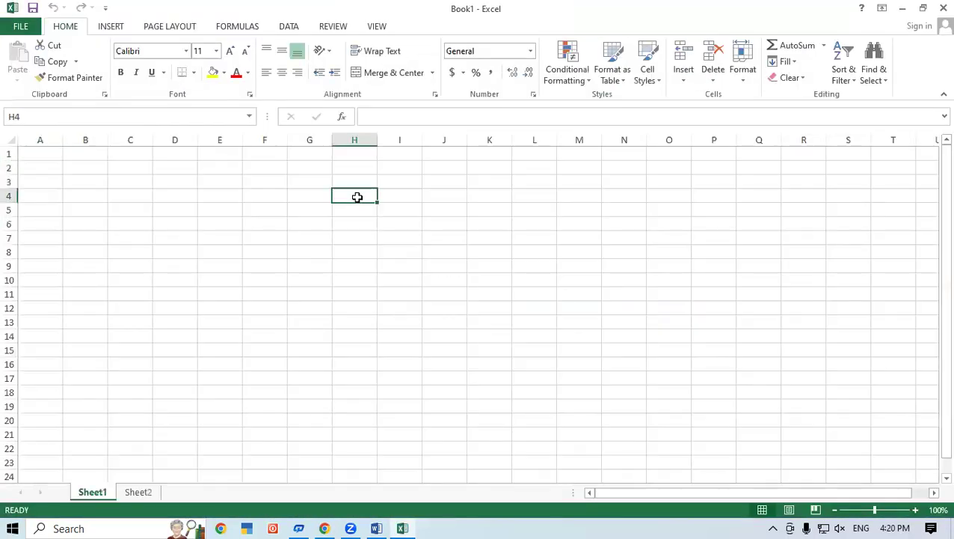
# Enter the headings NAME, FATHERS NAME, COURSE, ADDRESS and MOB across cells C3:G3.
pyautogui.click(383, 522)
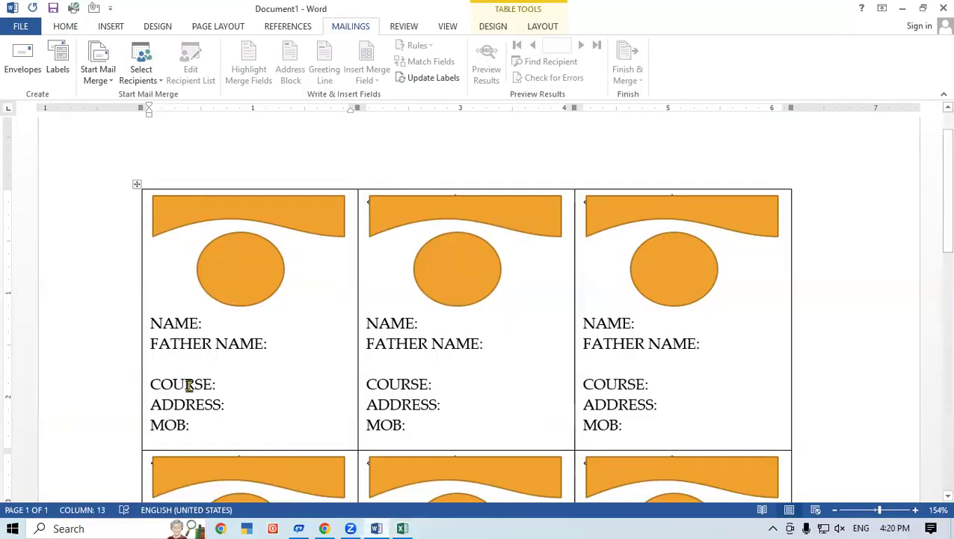
pyautogui.click(378, 523)
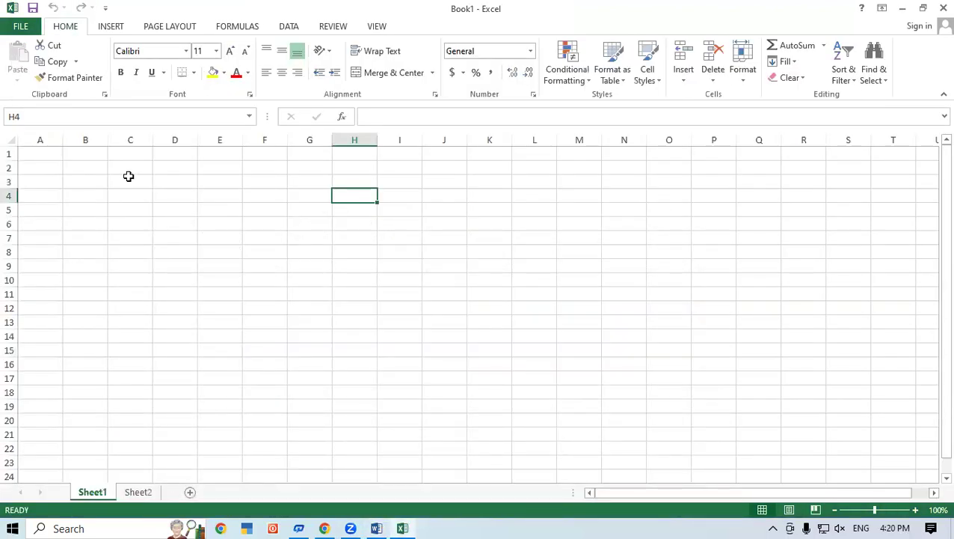
pyautogui.click(128, 177)
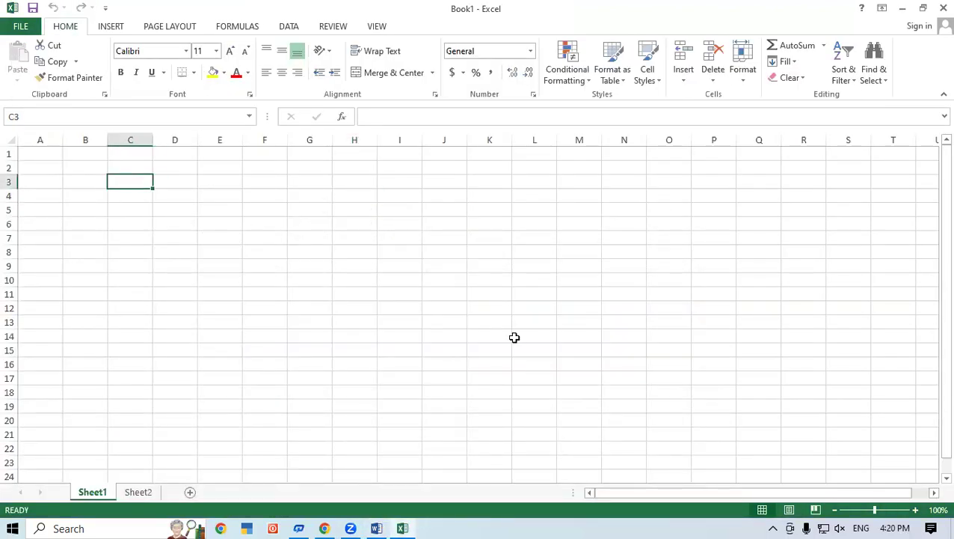
pyautogui.write('NAME')
pyautogui.press('Tab')
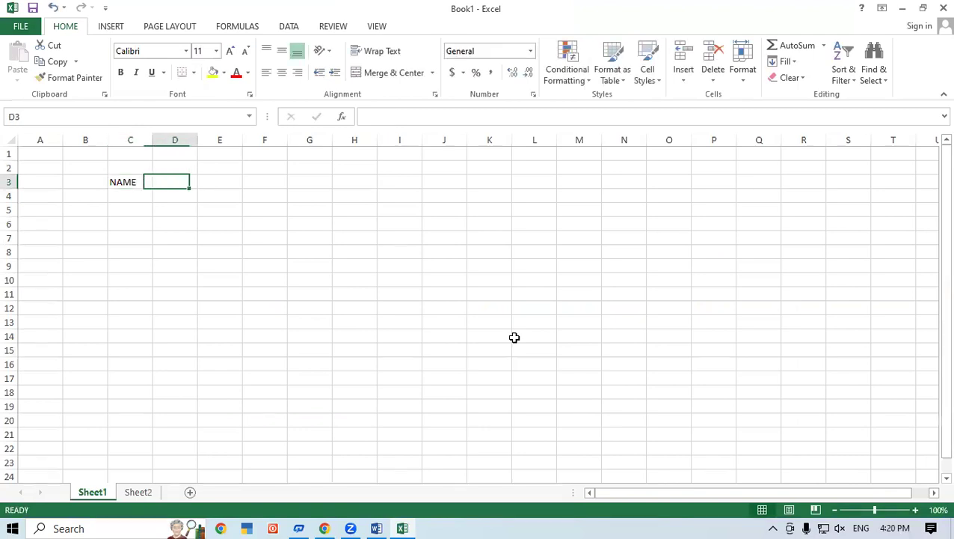
pyautogui.write('FATHERS NAME')
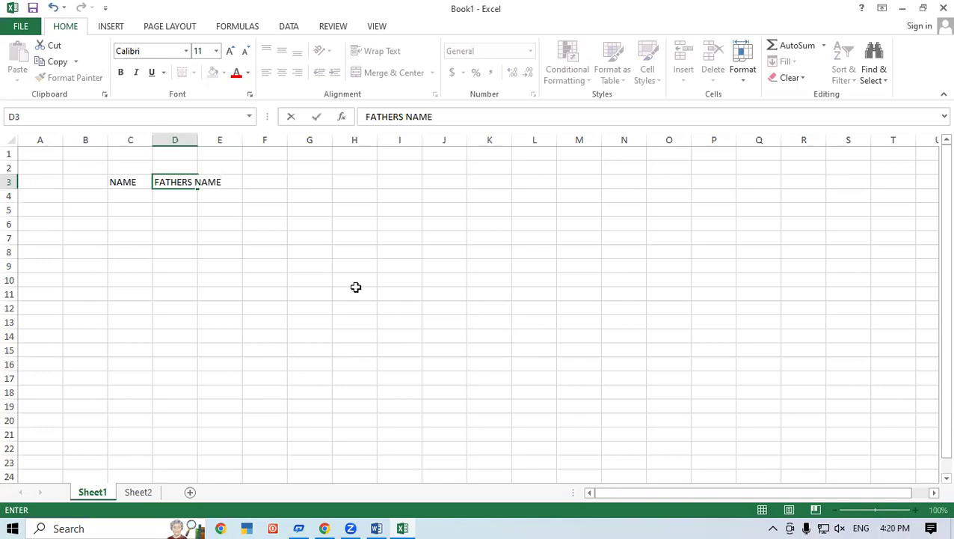
pyautogui.press('Tab')
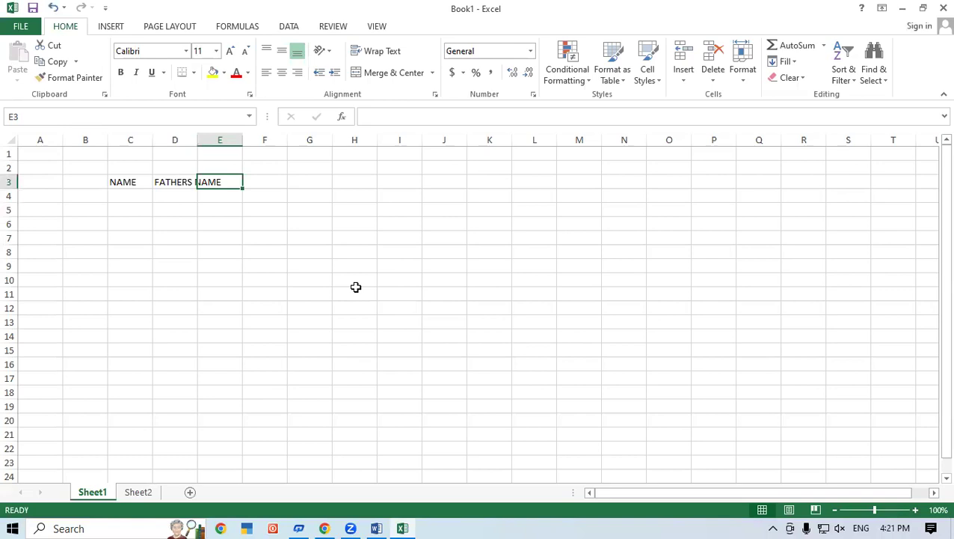
pyautogui.write('COURSE')
pyautogui.press('Tab')
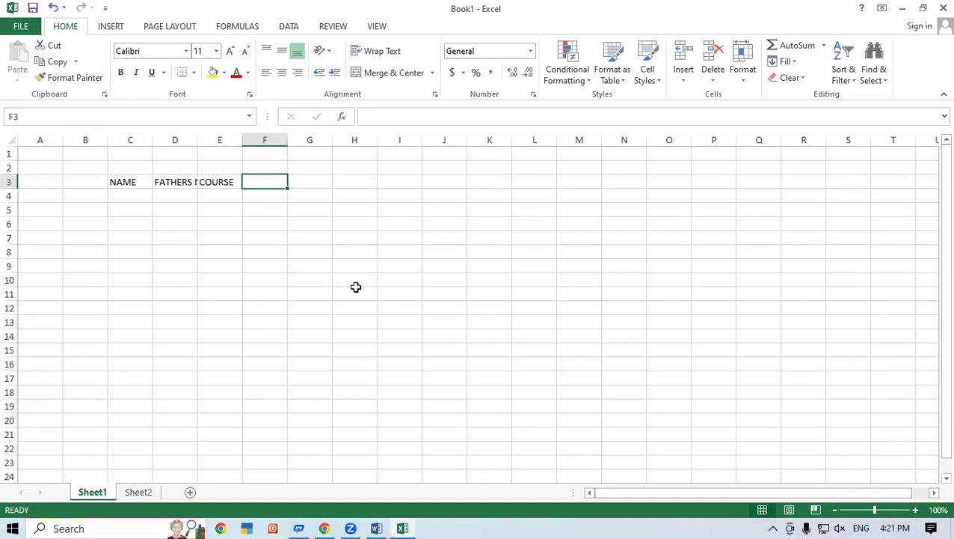
pyautogui.write('ADDRESS')
pyautogui.press('Tab')
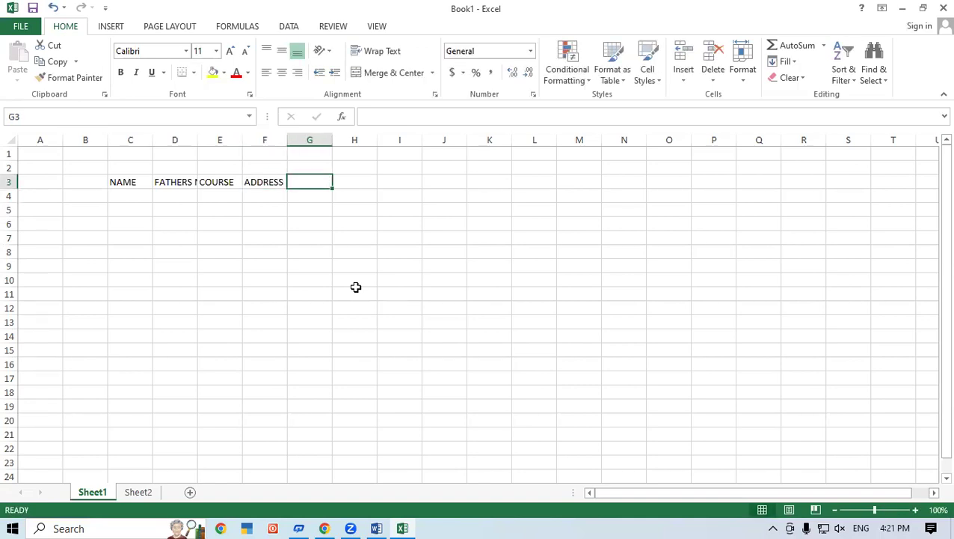
pyautogui.write('MOB')
pyautogui.click(356, 292)
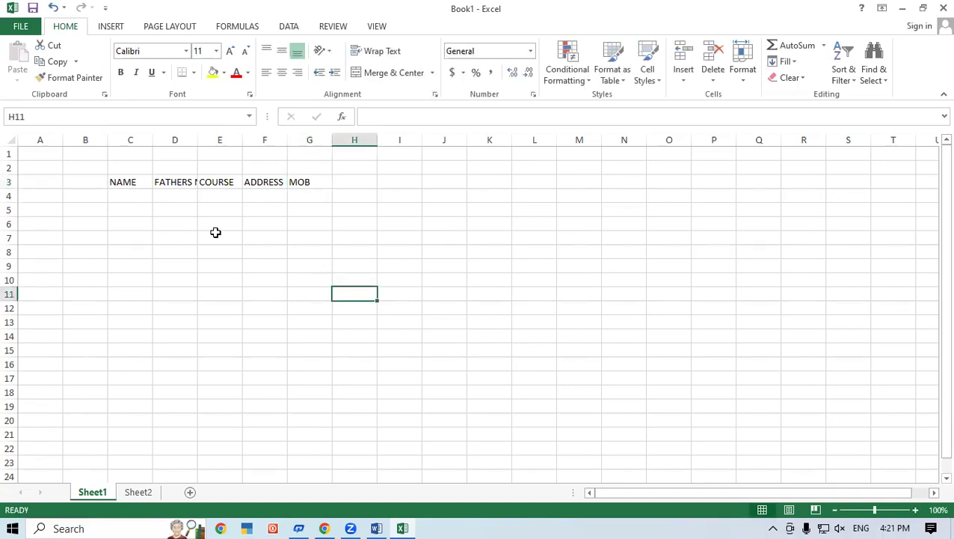
# Autofit column D to fit FATHERS NAME, then return to the Word label sheet.
pyautogui.click(136, 183)
pyautogui.click(190, 138)
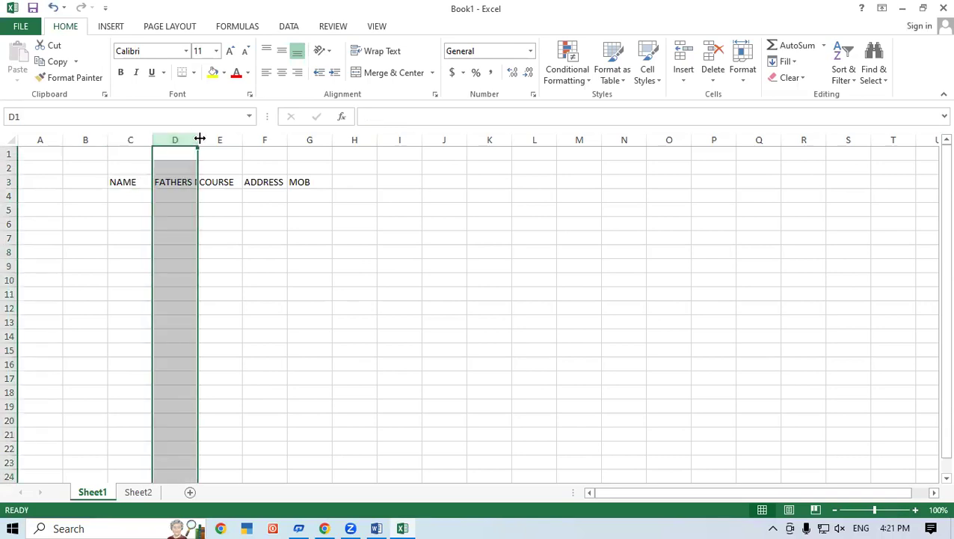
pyautogui.doubleClick(200, 139)
pyautogui.click(292, 208)
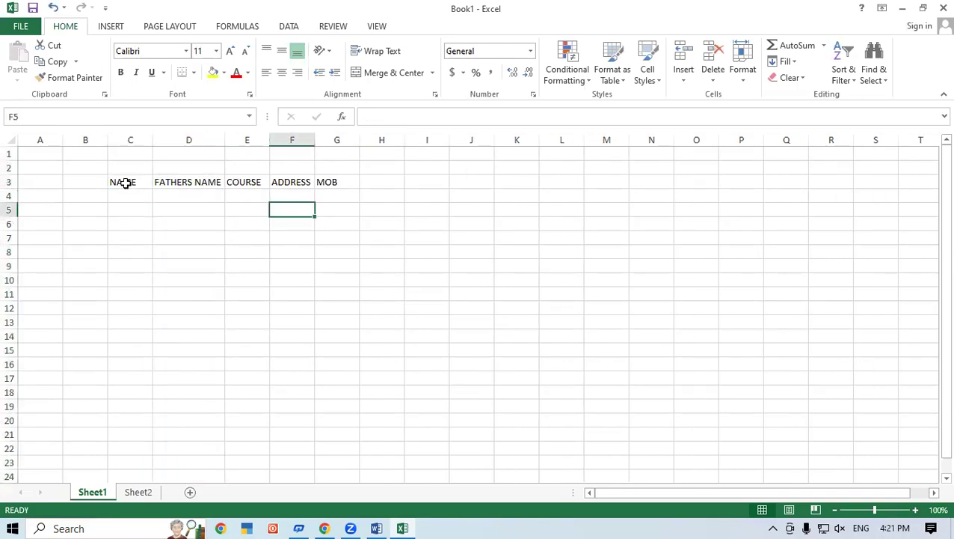
pyautogui.click(130, 194)
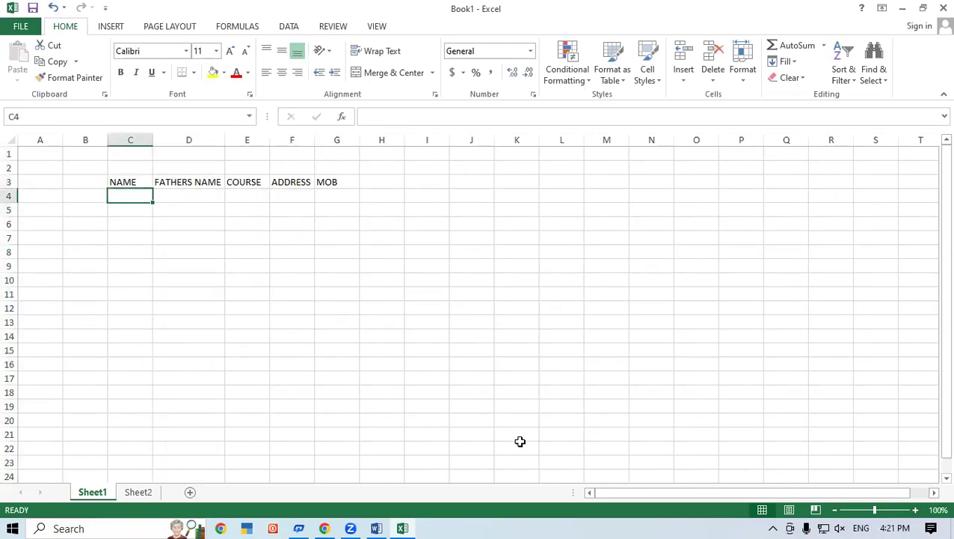
pyautogui.click(377, 526)
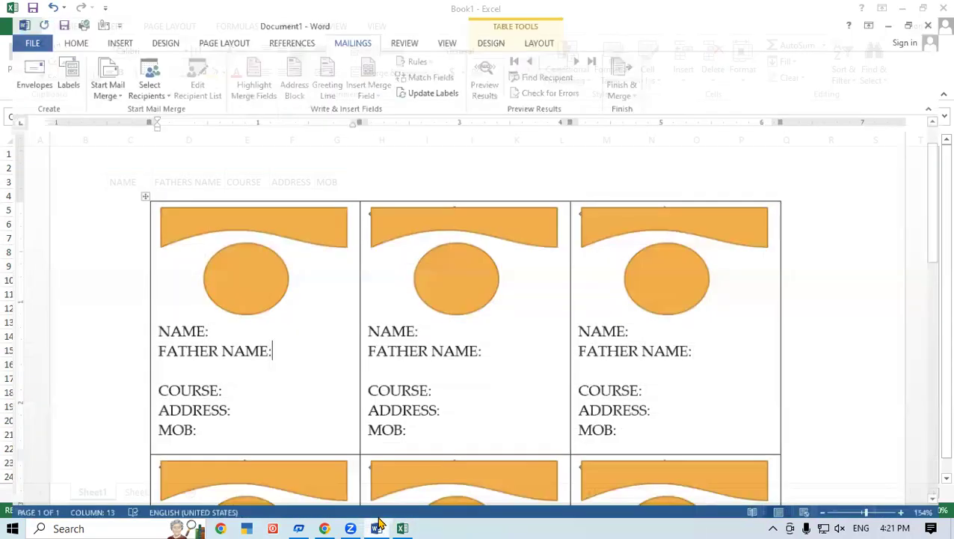
# Scroll through the Word ID card labels, then bring the Excel workbook back.
pyautogui.moveTo(933, 252); pyautogui.dragTo(934, 330)
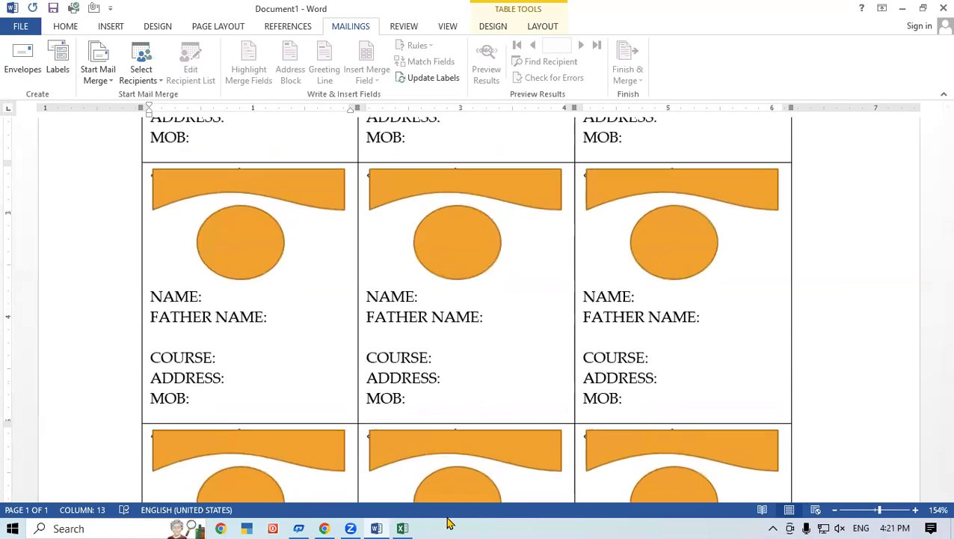
pyautogui.click(404, 526)
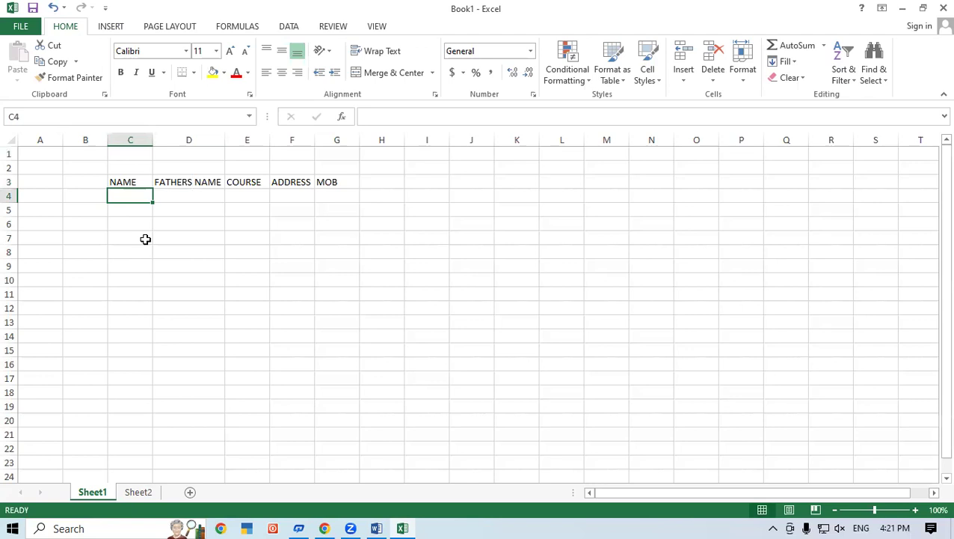
# Enter the first student's name, father's name, course DCA, address and mobile number in row 4.
pyautogui.write('A')
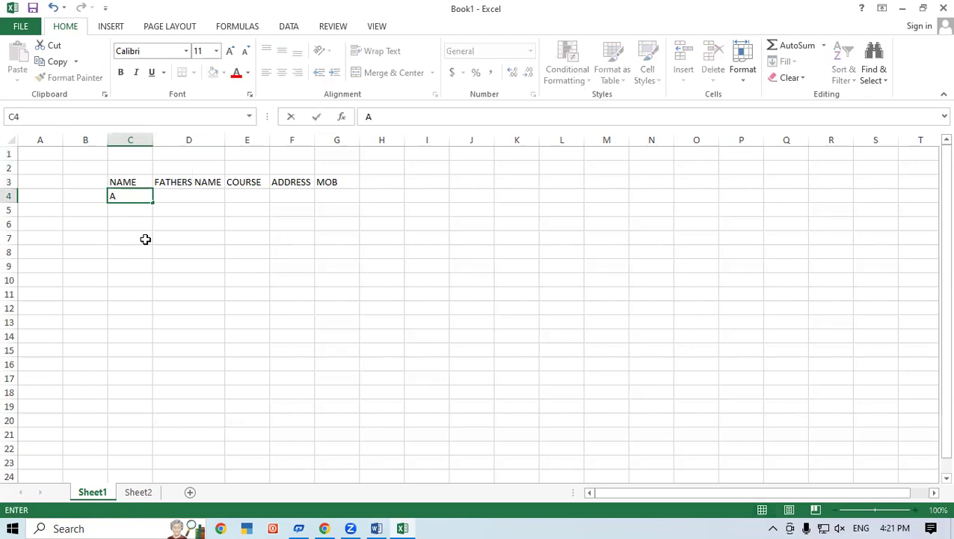
pyautogui.write('DITYA')
pyautogui.press('Tab')
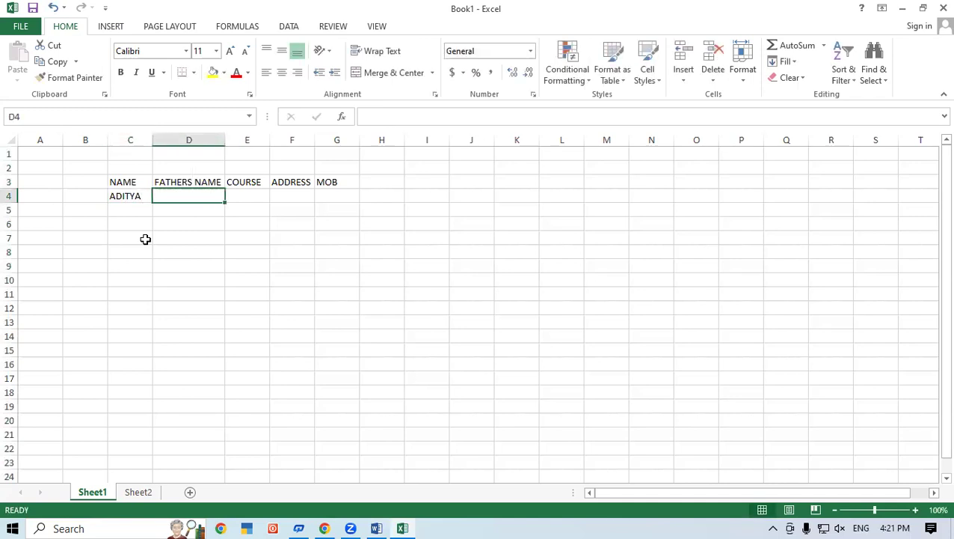
pyautogui.write('MR ')
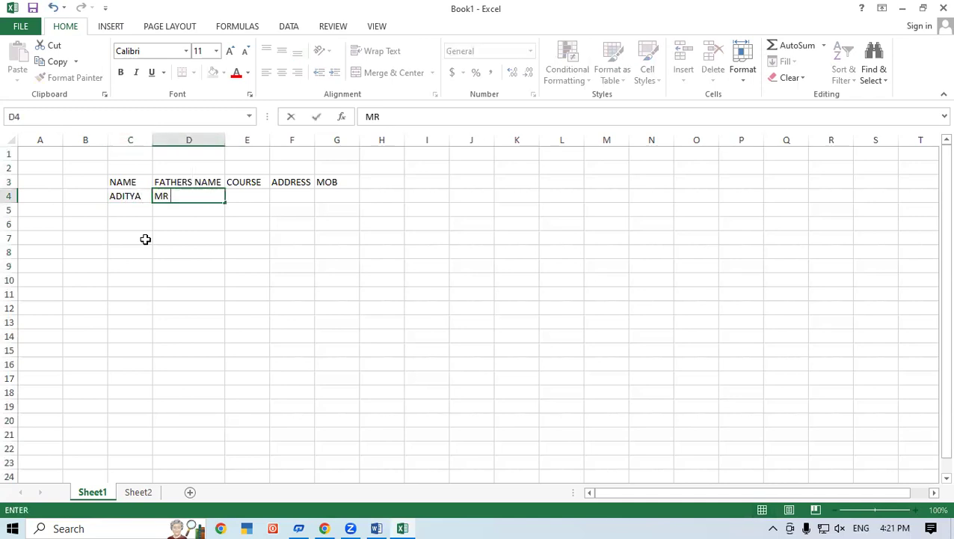
pyautogui.write('ARVIND')
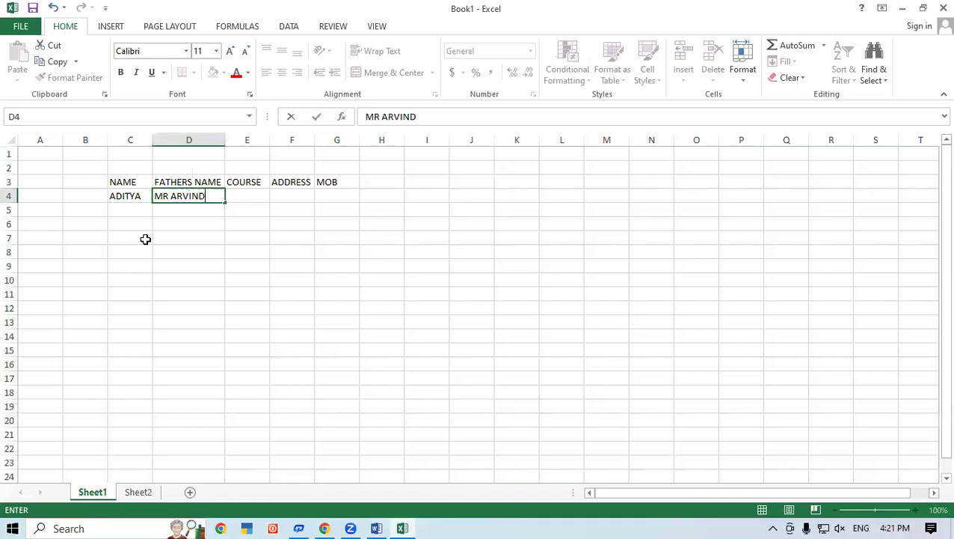
pyautogui.press('Tab')
pyautogui.write('DCA')
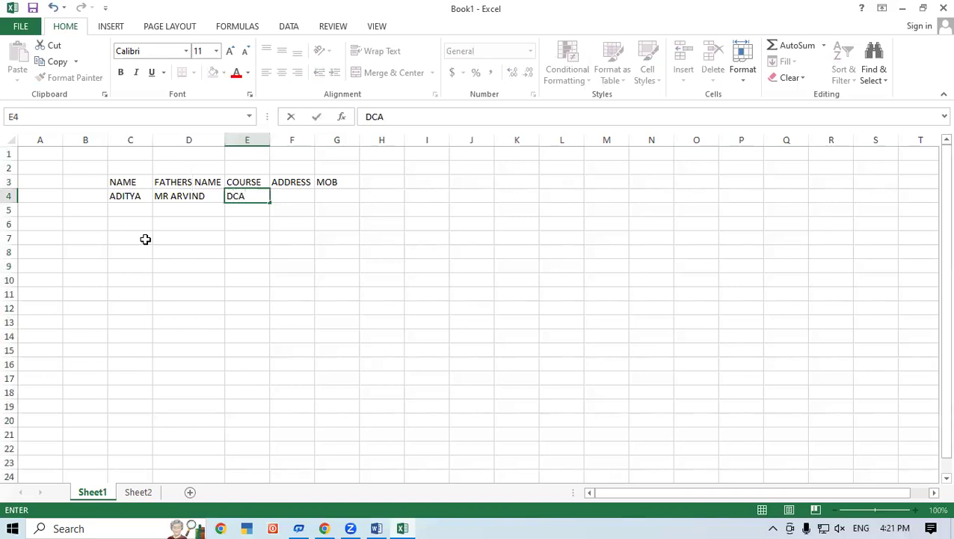
pyautogui.press('Tab')
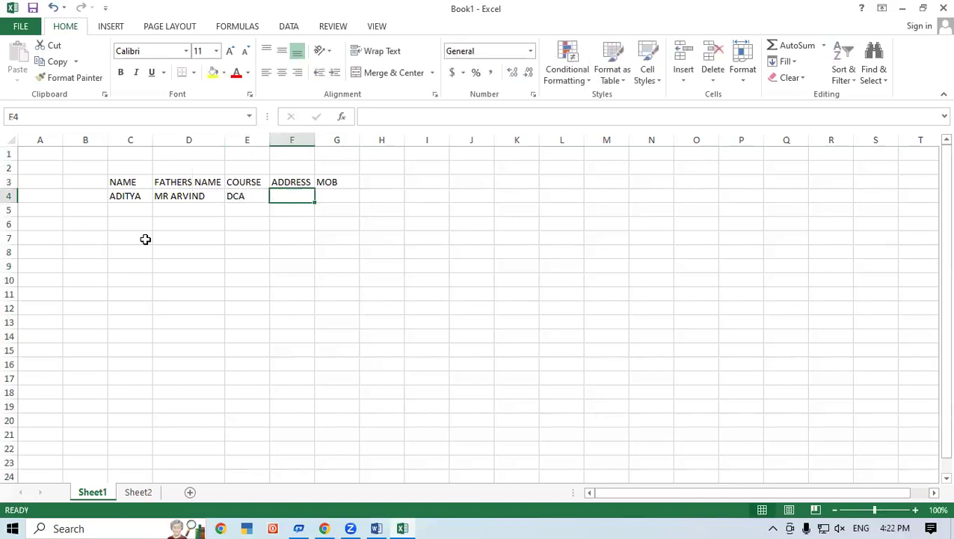
pyautogui.write('PDR')
pyautogui.press('Tab')
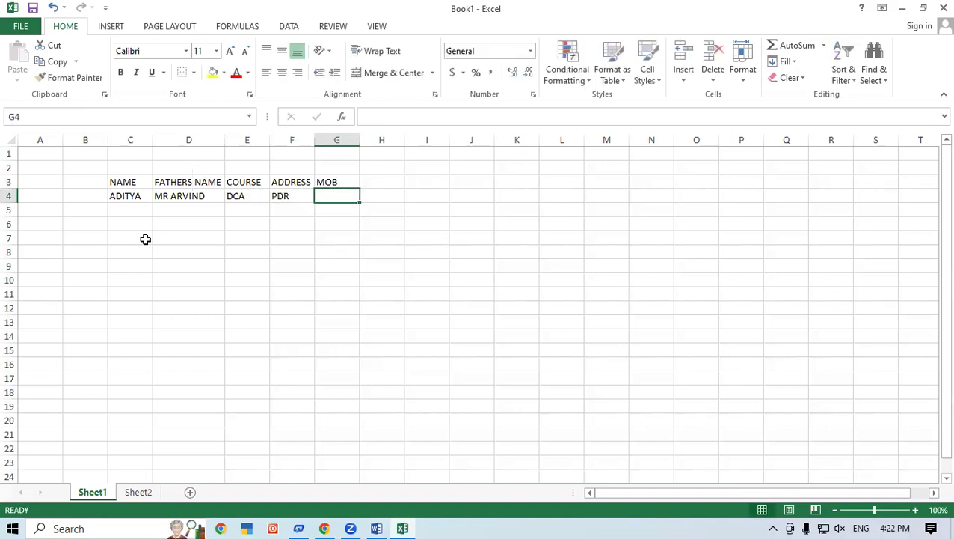
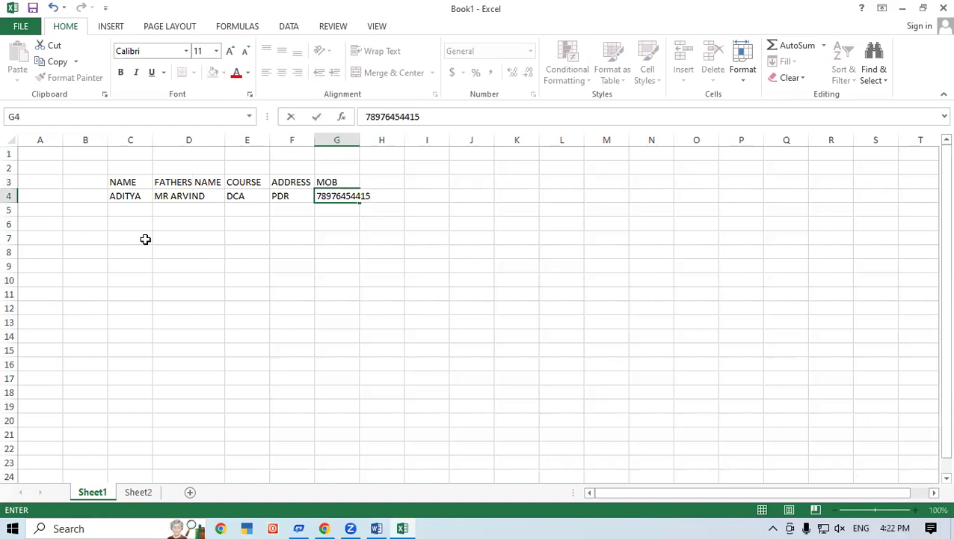
pyautogui.press('Return')
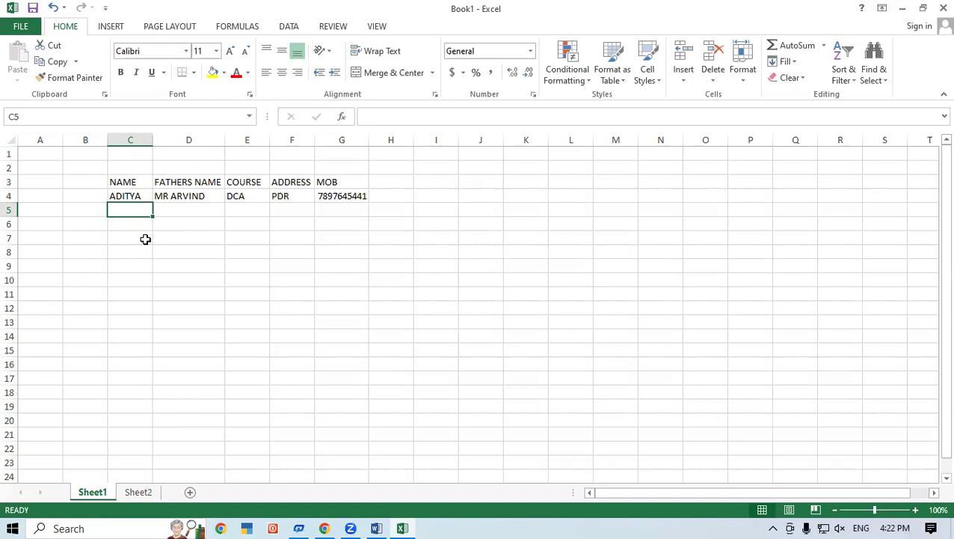
# Fill row 5 with the second student's name, father's name, course DCA, address and mobile number.
pyautogui.write('ARYAN')
pyautogui.press('Tab')
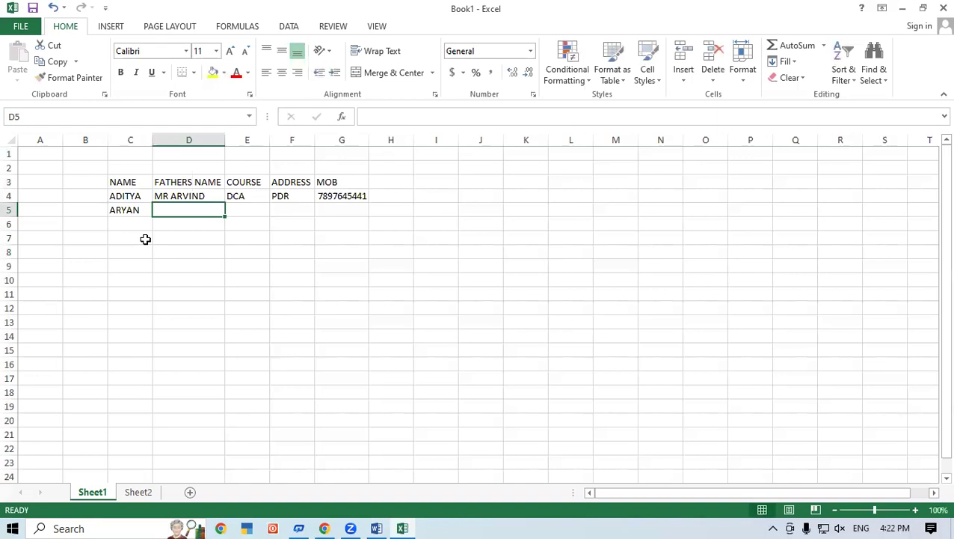
pyautogui.write('MR ')
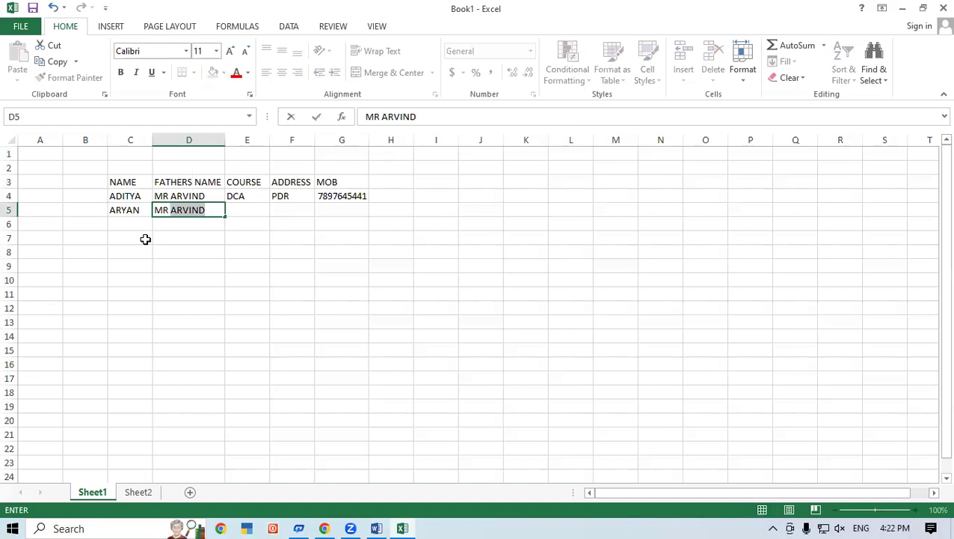
pyautogui.write('GIRIS')
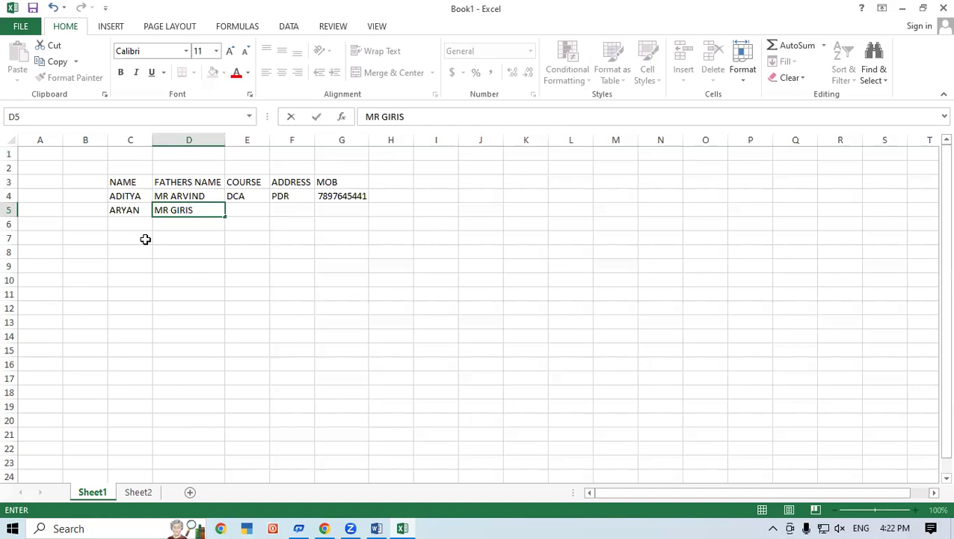
pyautogui.write('H')
pyautogui.press('Tab')
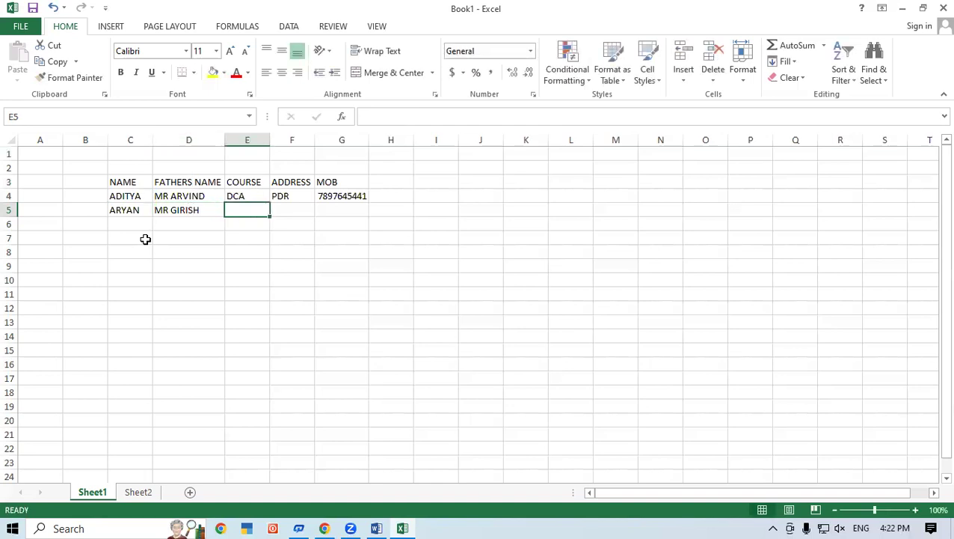
pyautogui.write('DCA')
pyautogui.press('Tab')
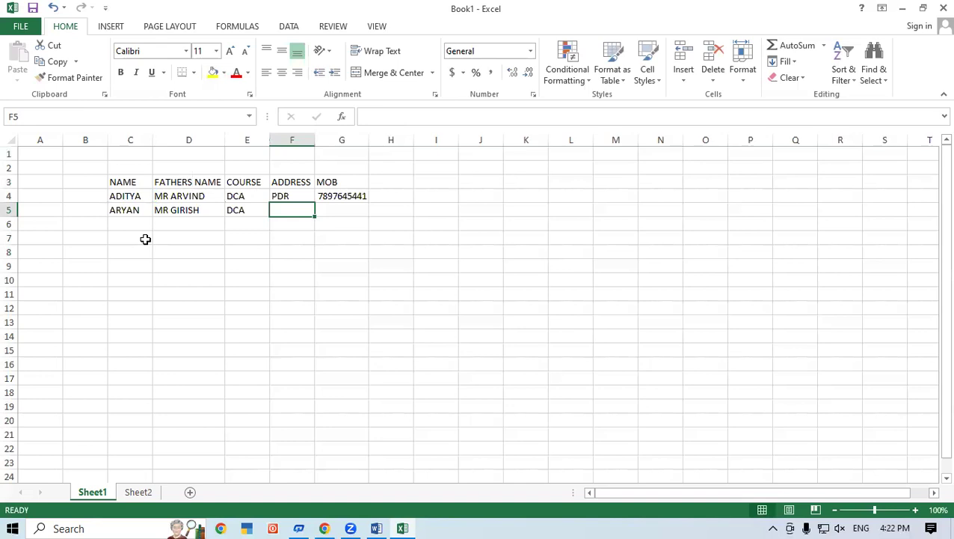
pyautogui.write('PDR')
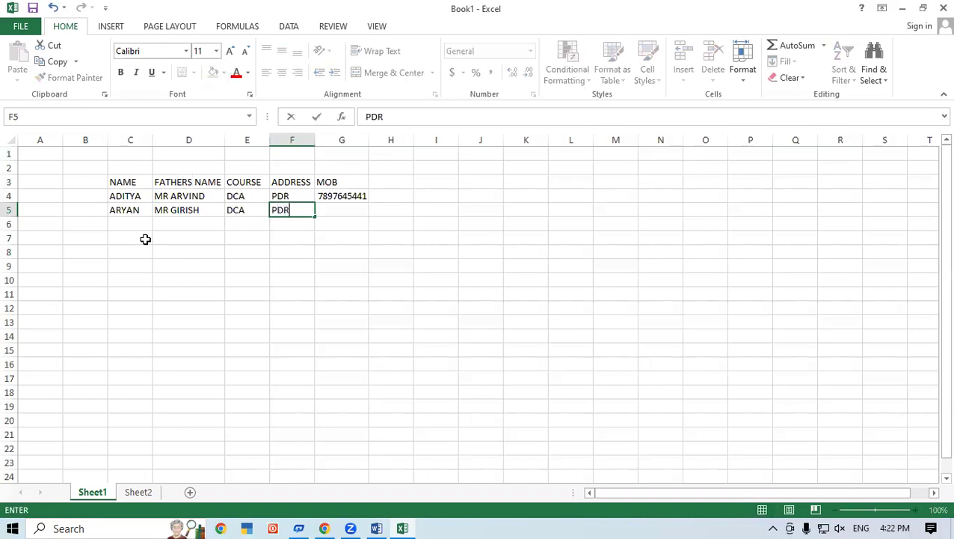
pyautogui.press('Tab')
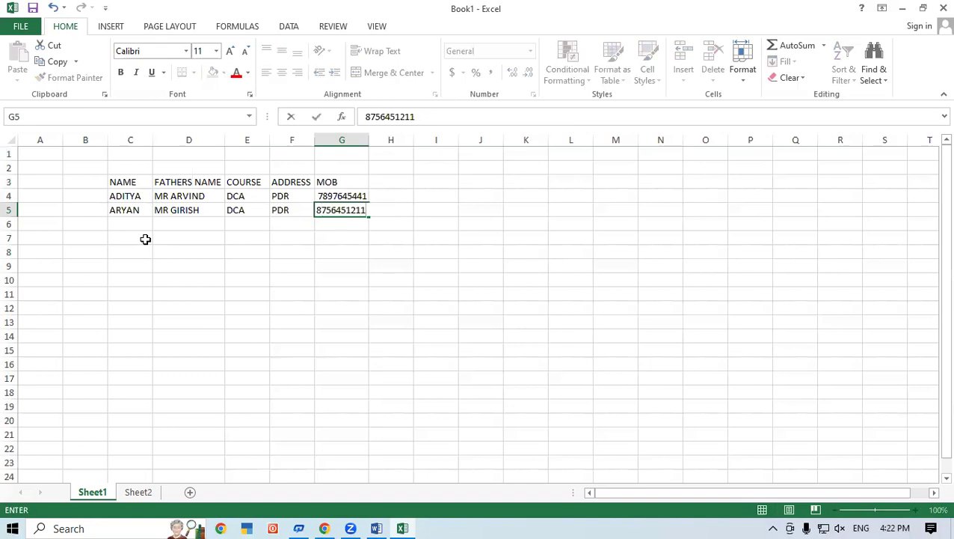
pyautogui.press('Return')
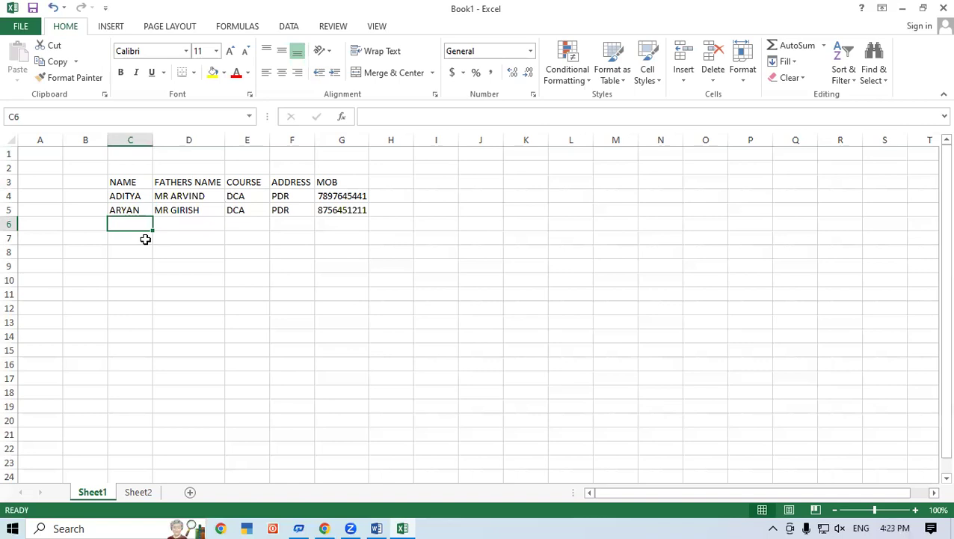
# Type the third student's name, father's name, course DCA, address and mobile number into C6:G6.
pyautogui.write('ASLAM')
pyautogui.press('Tab')
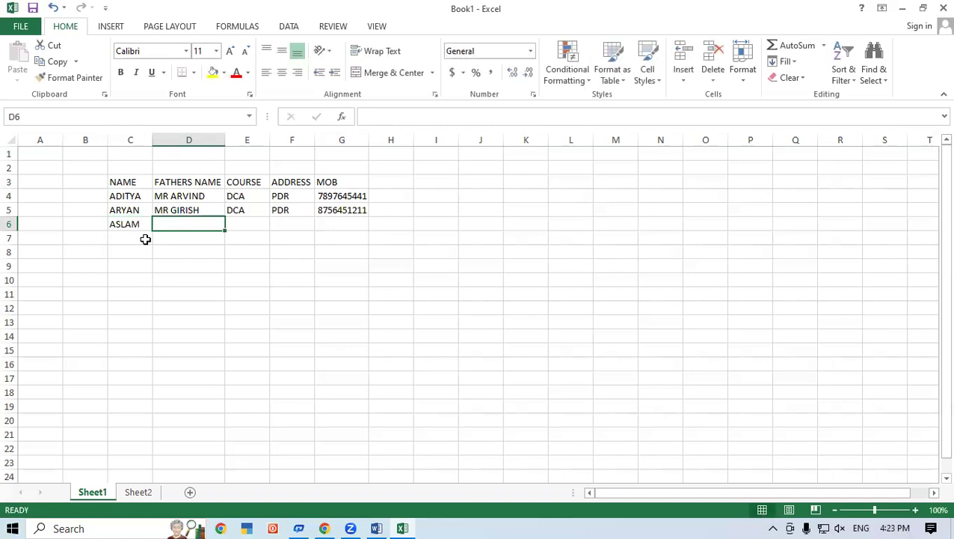
pyautogui.write('MR ')
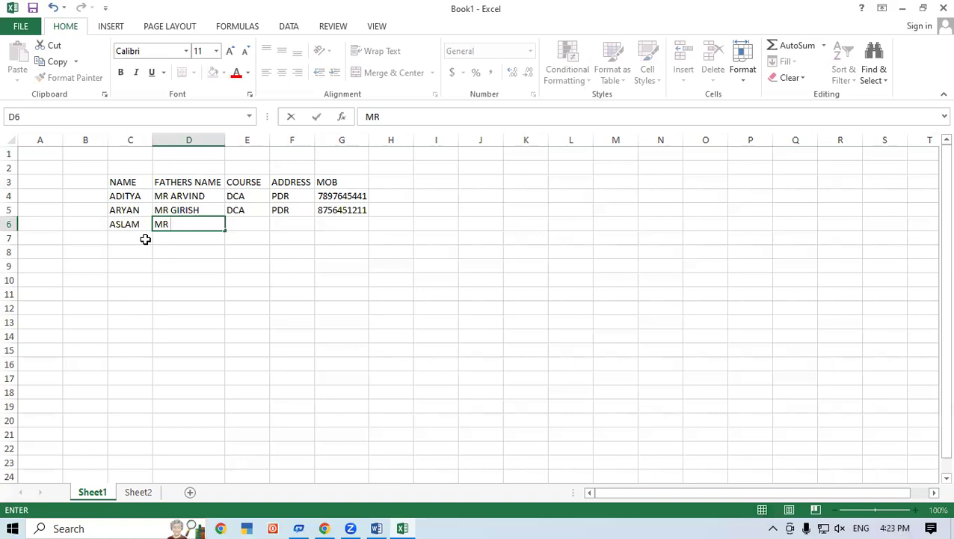
pyautogui.write('AINU')
pyautogui.write('LLAH')
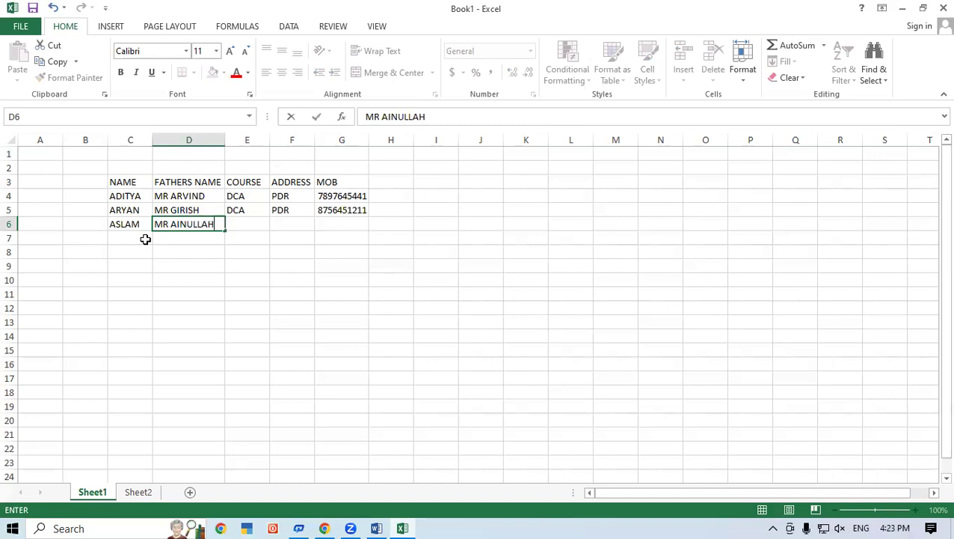
pyautogui.press('Tab')
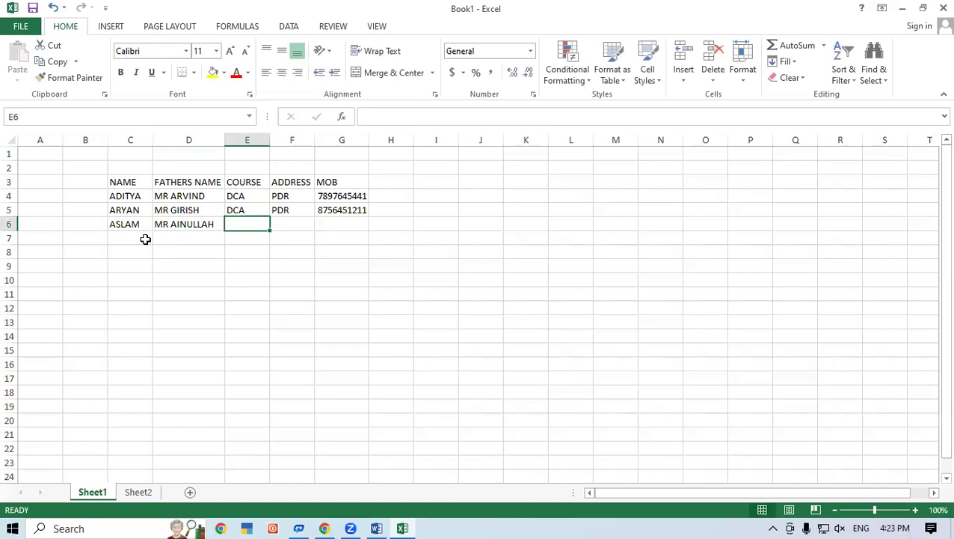
pyautogui.write('DCA')
pyautogui.press('Tab')
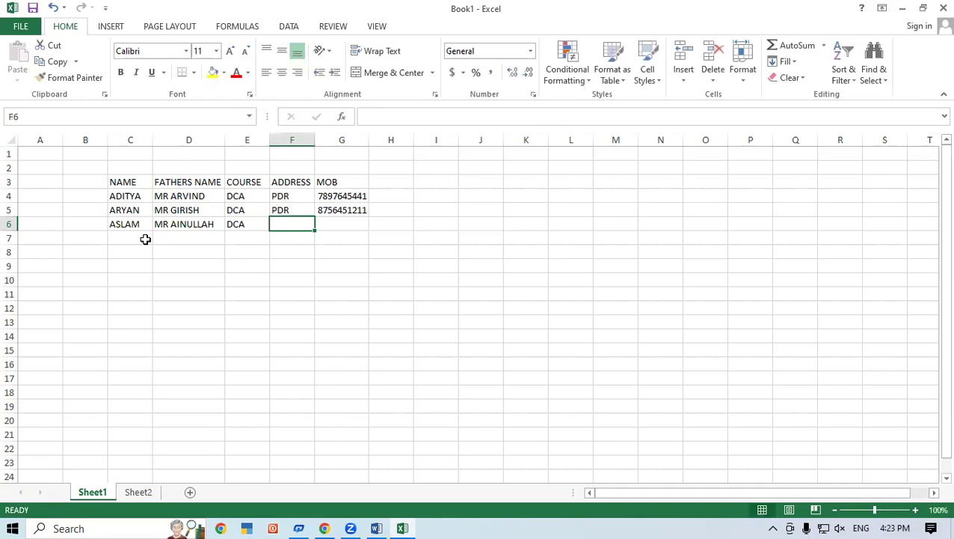
pyautogui.write('GDR')
pyautogui.press('Tab')
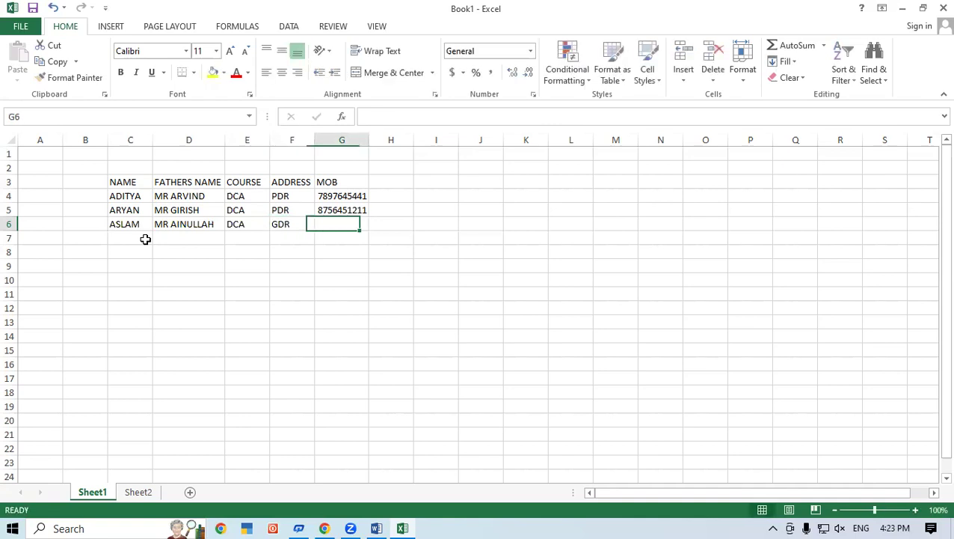
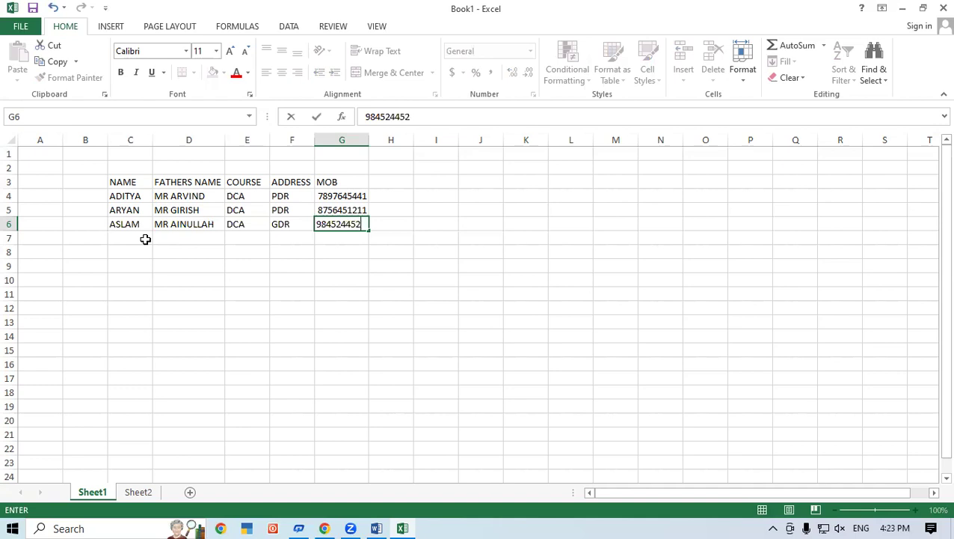
pyautogui.click(145, 239)
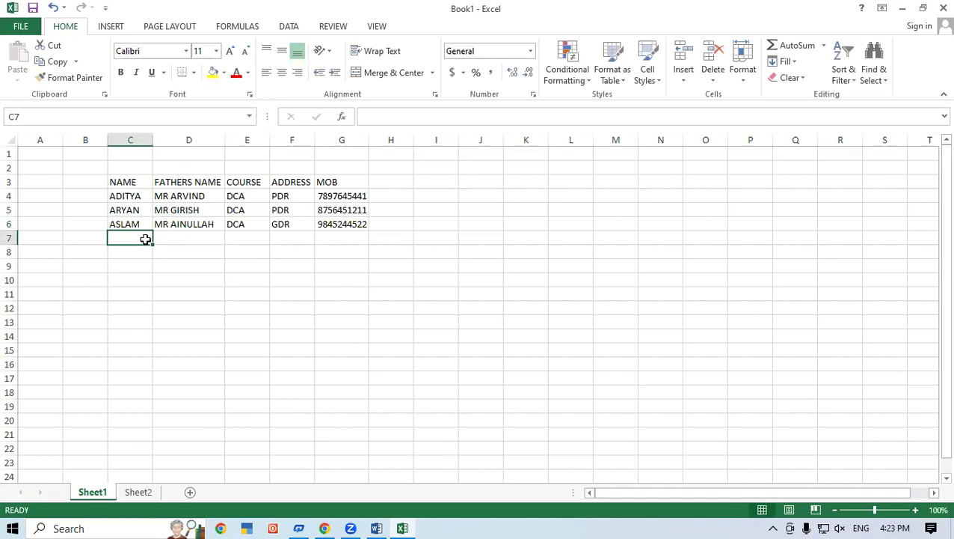
# Fill in the fourth student's name and father's name in C7:D7 and begin the course entry.
pyautogui.write('ADITYA')
pyautogui.press('Tab')
pyautogui.write('MR')
pyautogui.press('Tab')
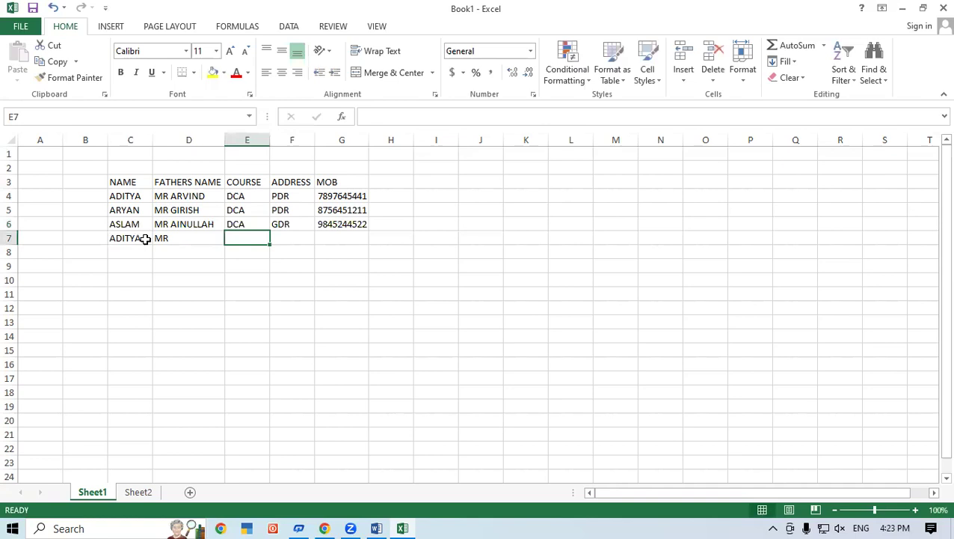
pyautogui.write('JITE')
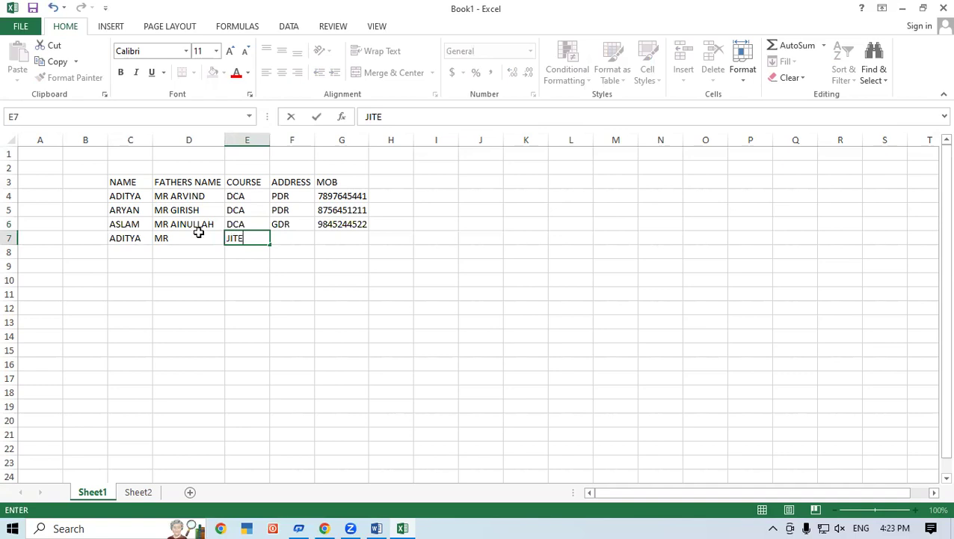
pyautogui.press('BackSpace')
pyautogui.press('BackSpace')
pyautogui.press('BackSpace')
pyautogui.doubleClick(182, 237)
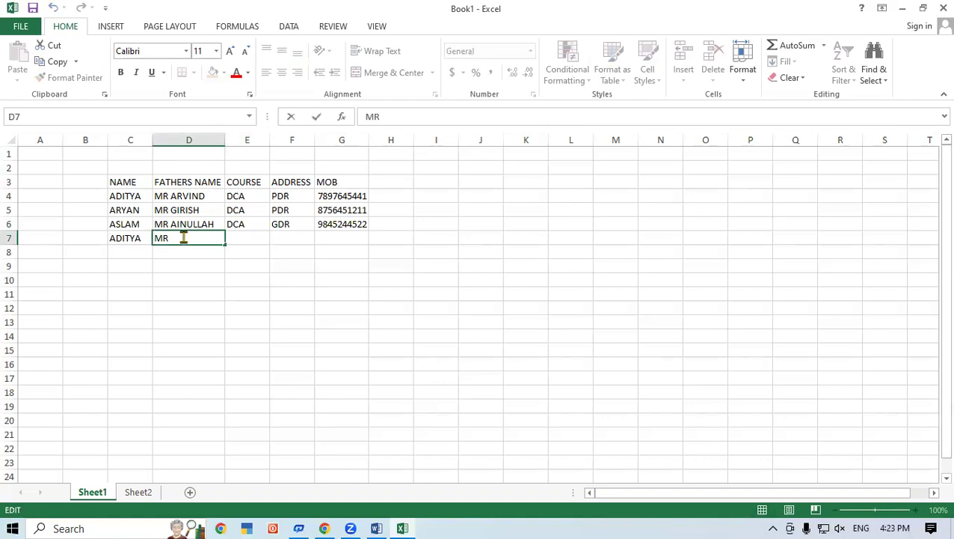
pyautogui.write('JITENDRA')
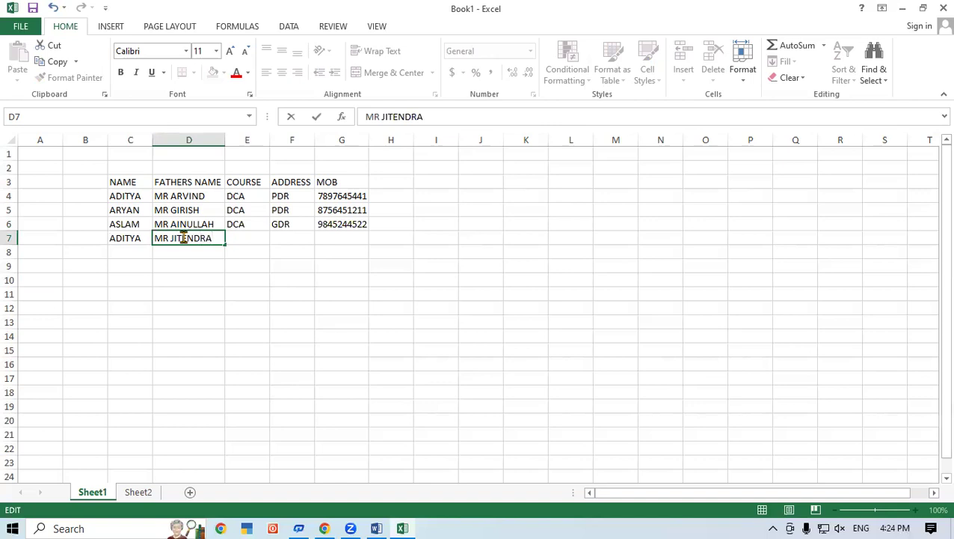
pyautogui.press('Tab')
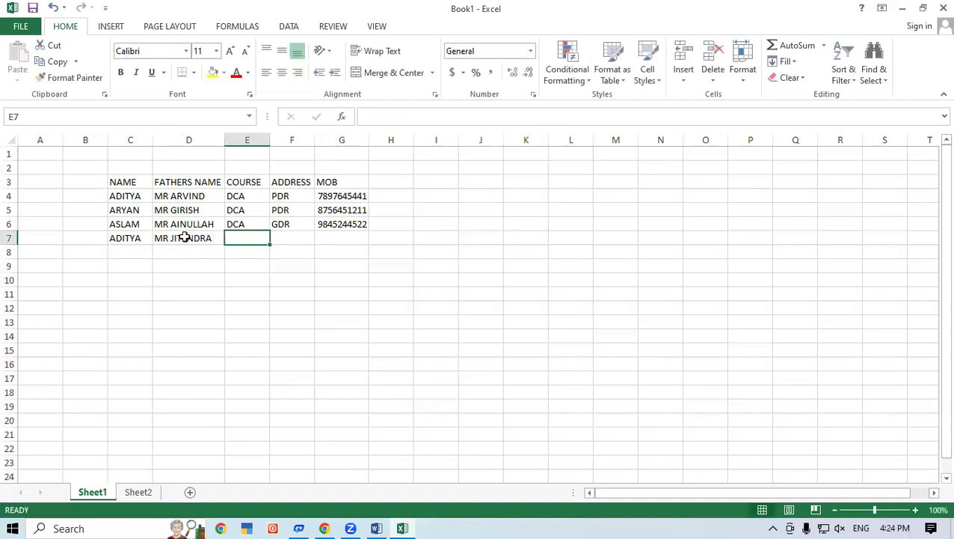
pyautogui.write('DFA')
pyautogui.press('Tab')
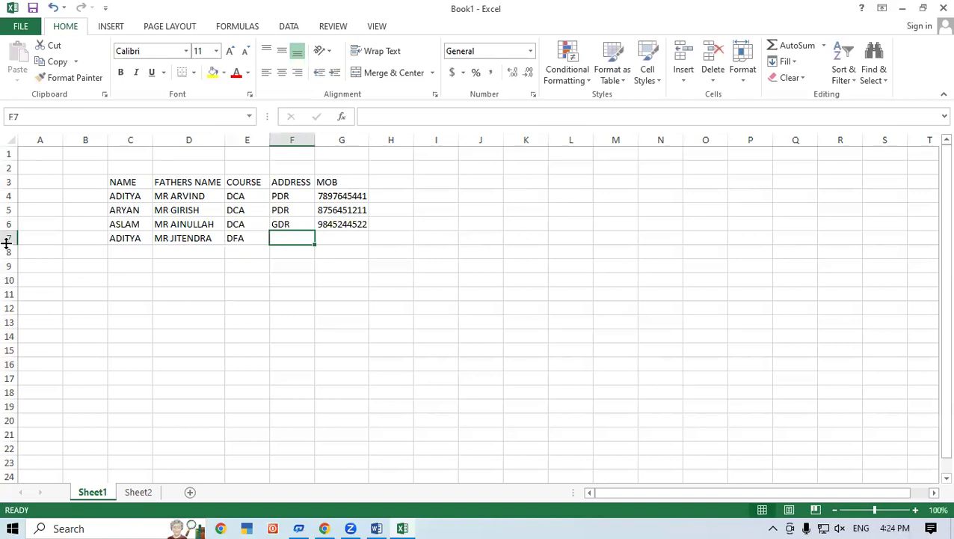
# Correct the course in E7 to ADFA and add the fourth student's address and mobile number.
pyautogui.click(228, 237)
pyautogui.doubleClick(228, 238)
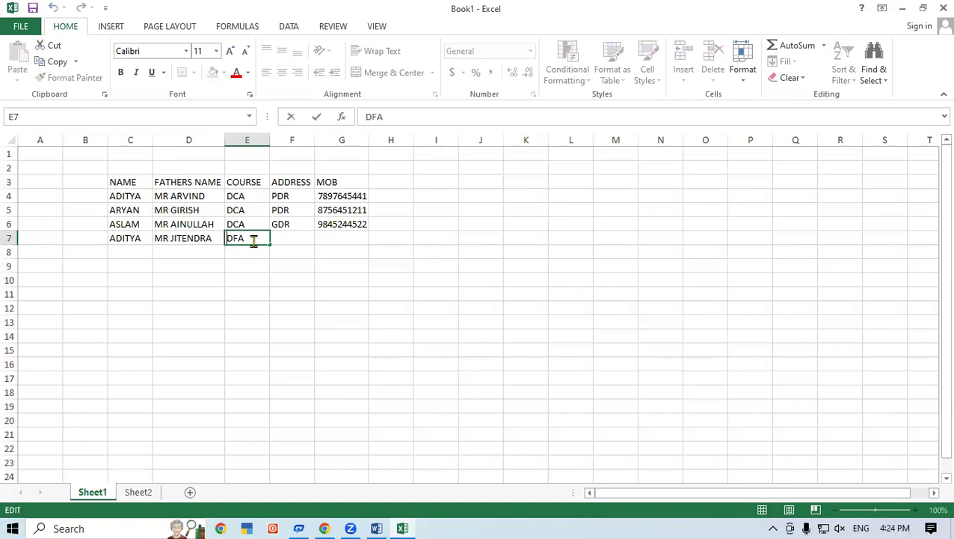
pyautogui.write('A')
pyautogui.click(307, 239)
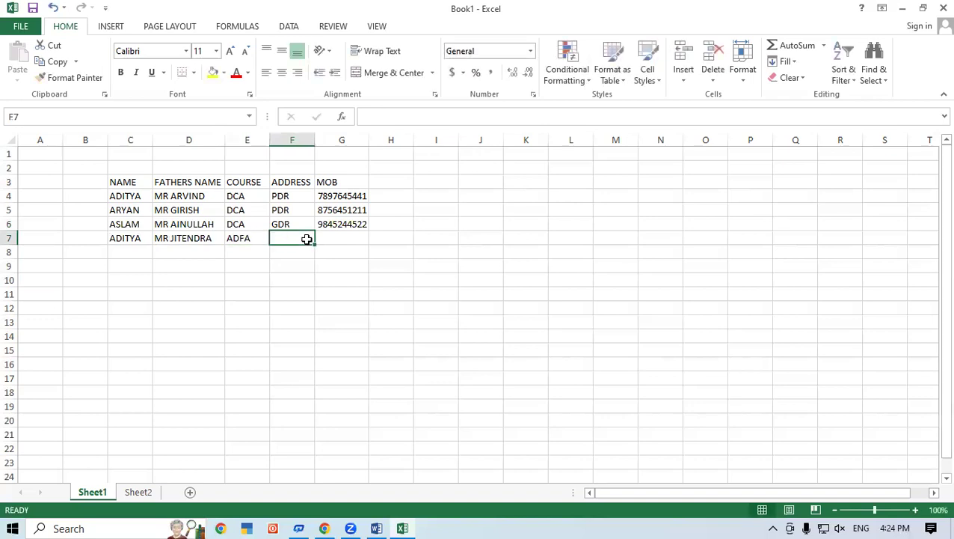
pyautogui.write('KHADA')
pyautogui.press('Tab')
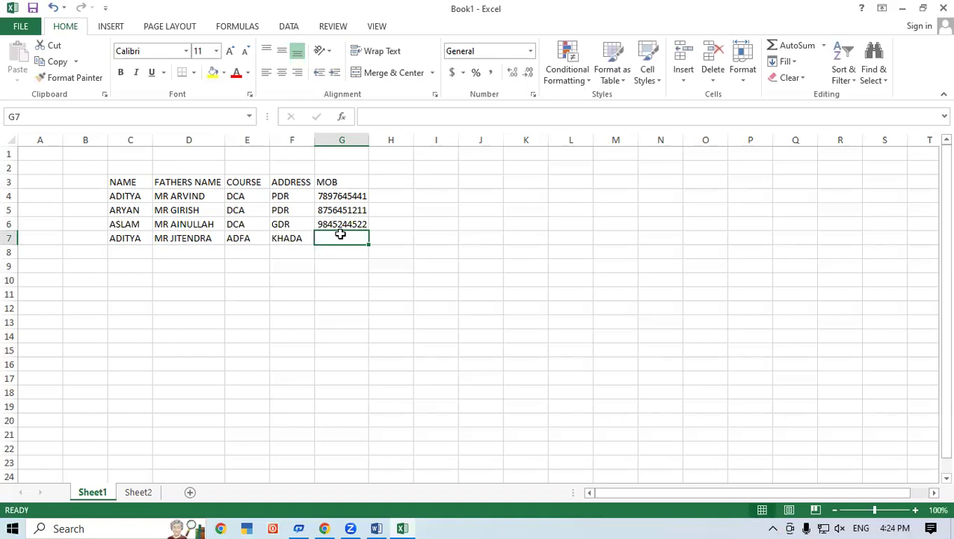
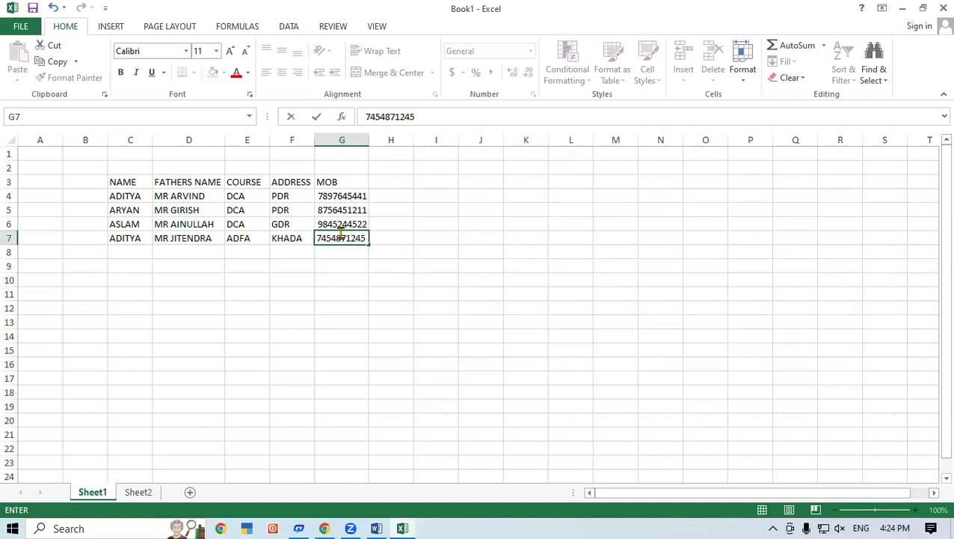
pyautogui.press('Return')
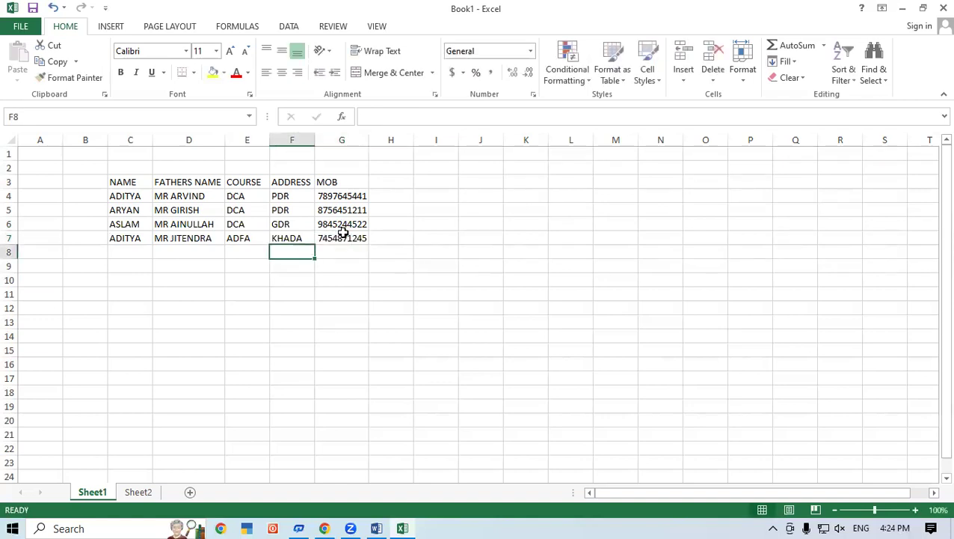
pyautogui.click(116, 256)
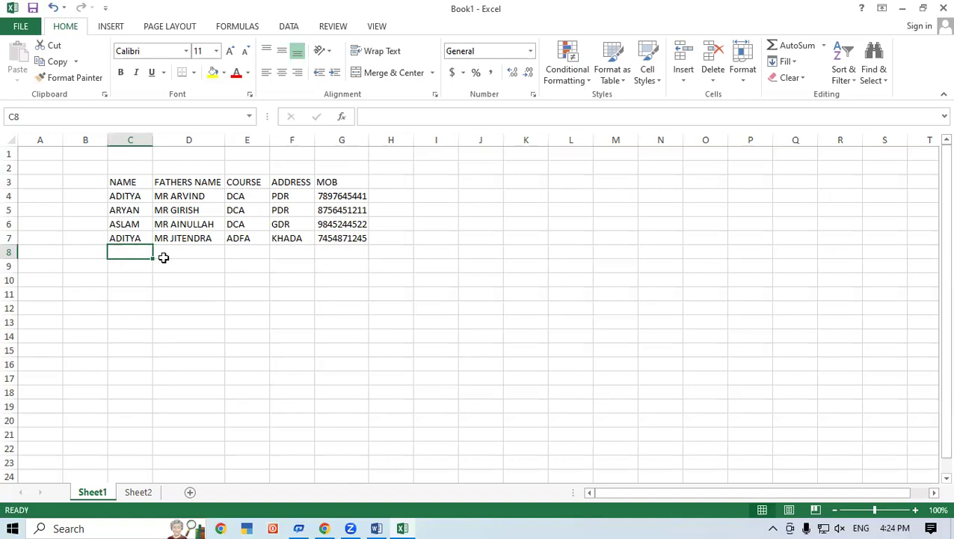
# Fill C8:G8 with the fifth student's name, father's name, course ADFA, address and mobile number.
pyautogui.write('UTKASH')
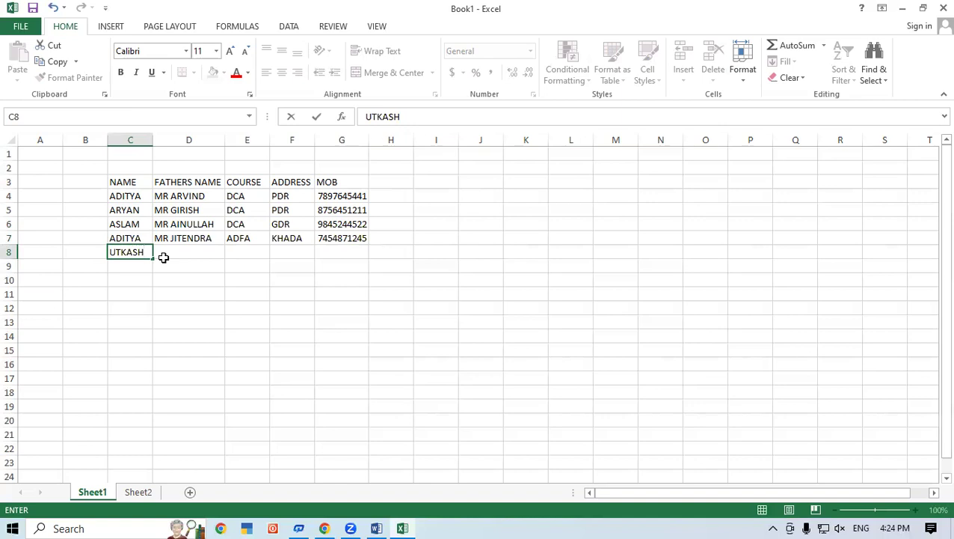
pyautogui.write('RSH')
pyautogui.press('Tab')
pyautogui.write('MR')
pyautogui.press('Tab')
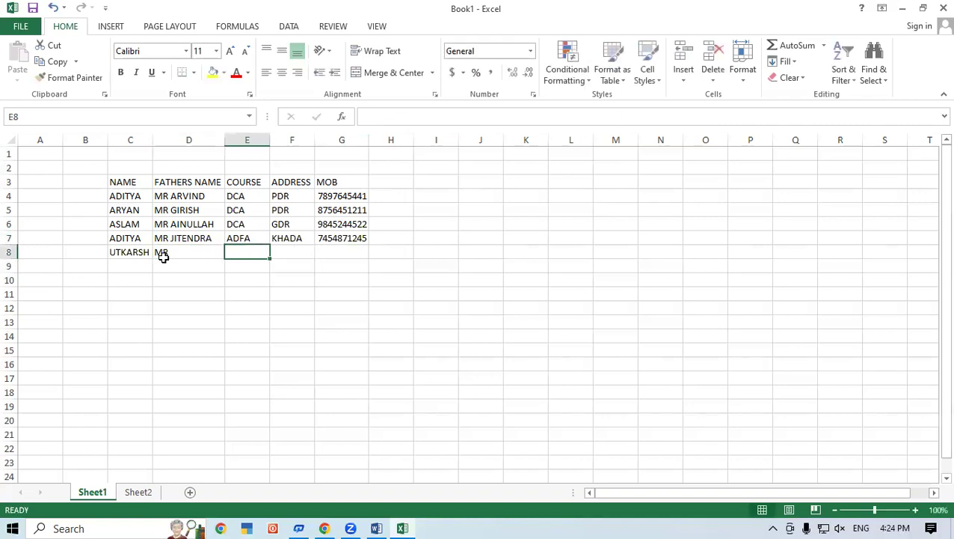
pyautogui.doubleClick(176, 252)
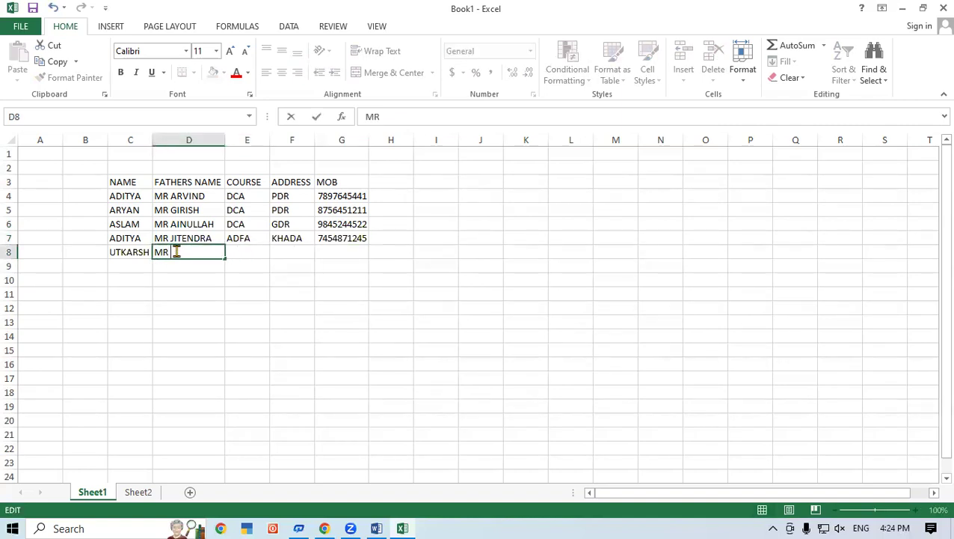
pyautogui.write('RAMAS')
pyautogui.write('HISH')
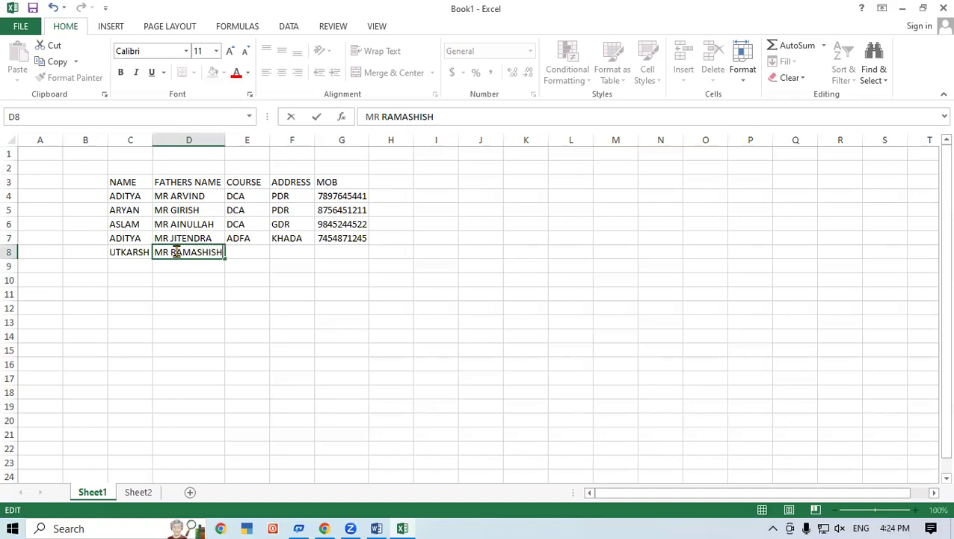
pyautogui.press('Tab')
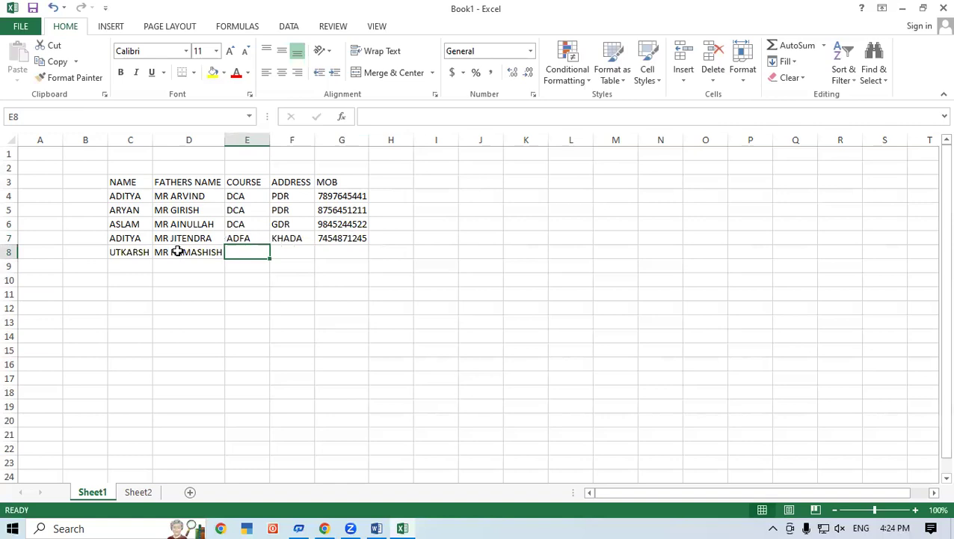
pyautogui.write('ADFA')
pyautogui.press('Tab')
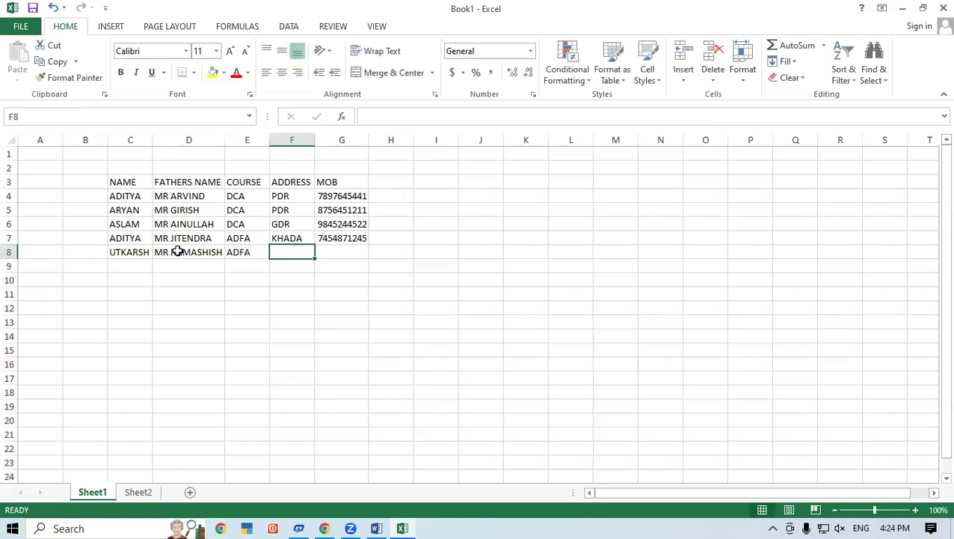
pyautogui.write('BLC')
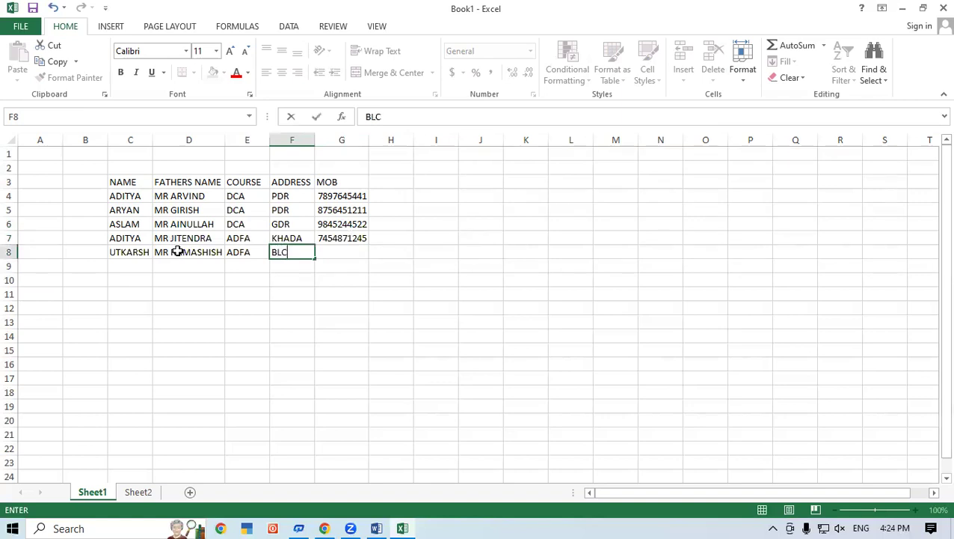
pyautogui.press('Tab')
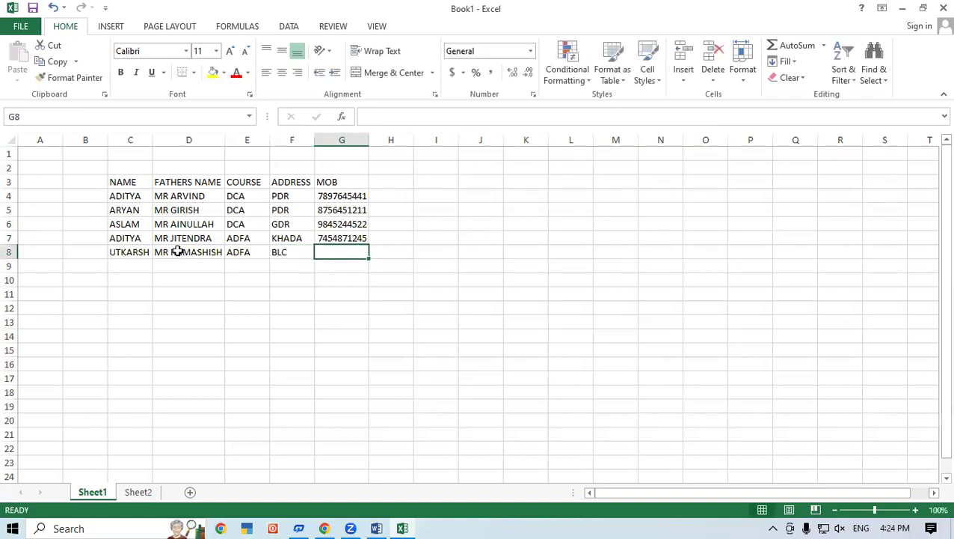
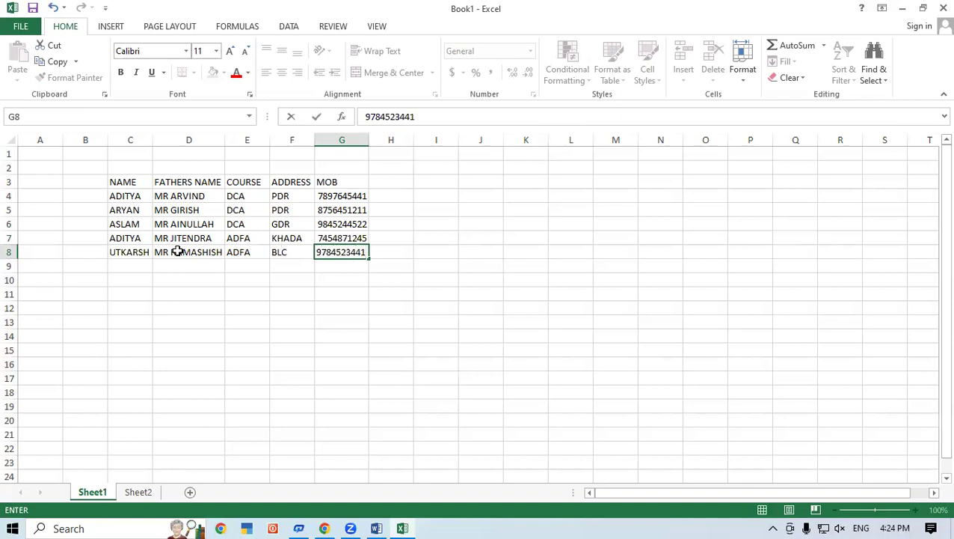
pyautogui.press('Return')
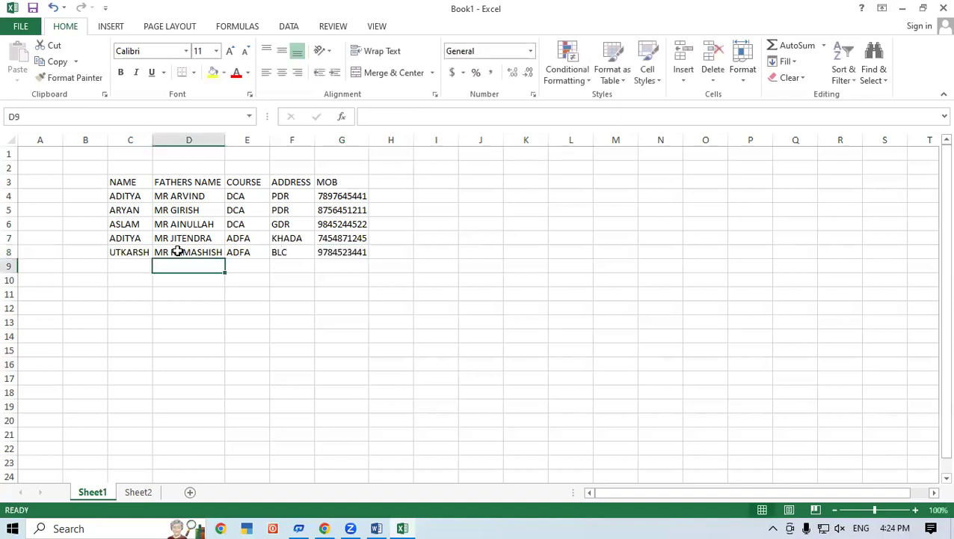
pyautogui.click(124, 265)
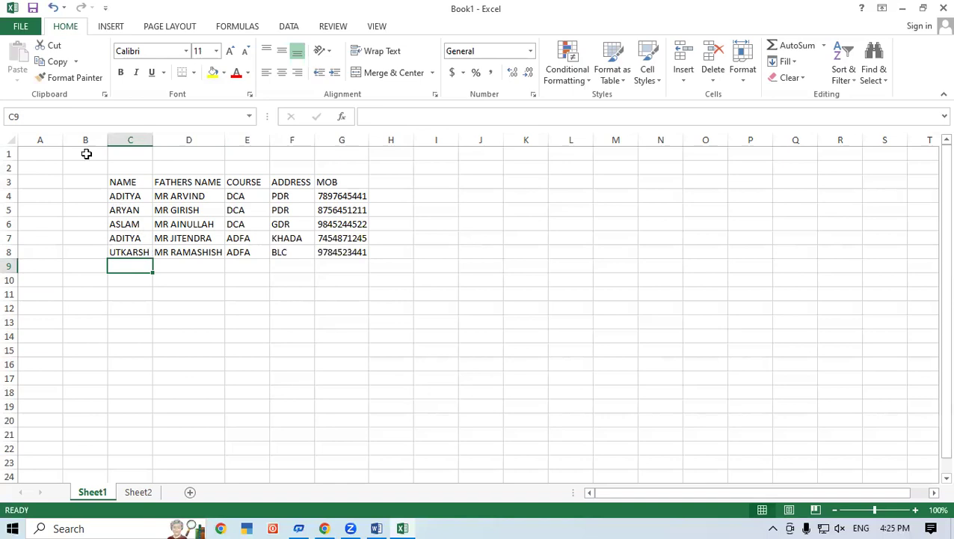
# Save the workbook as 4.3 in the Music folder and close Excel.
pyautogui.click(32, 8)
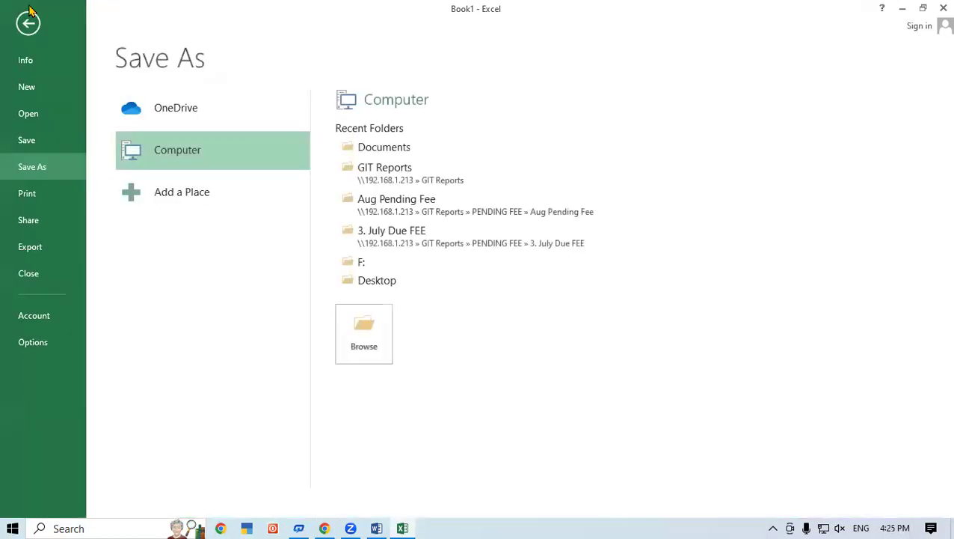
pyautogui.click(351, 345)
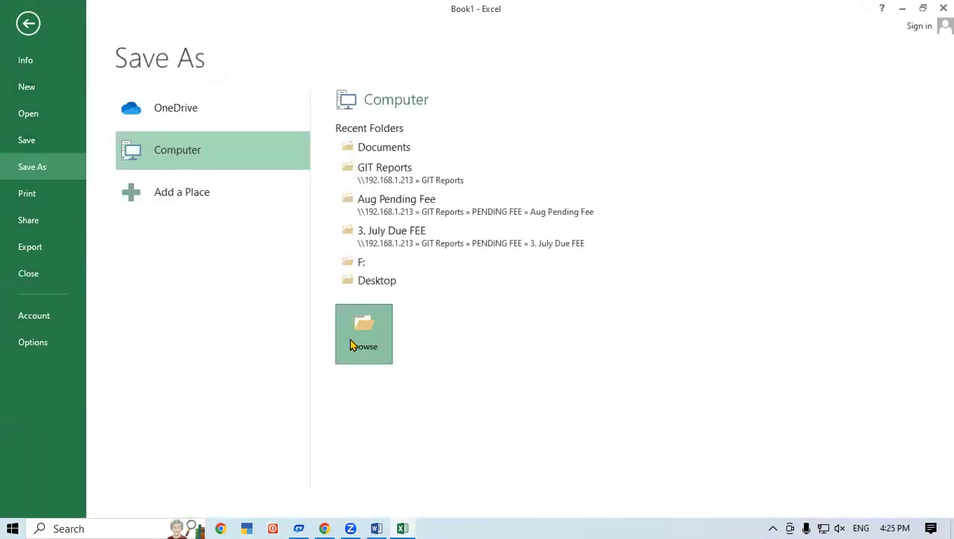
pyautogui.click(78, 176)
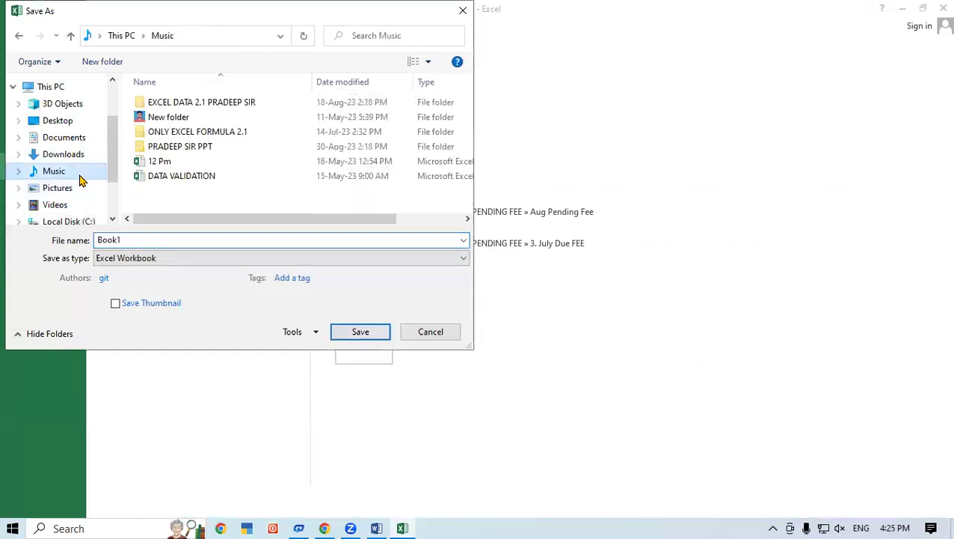
pyautogui.doubleClick(151, 238)
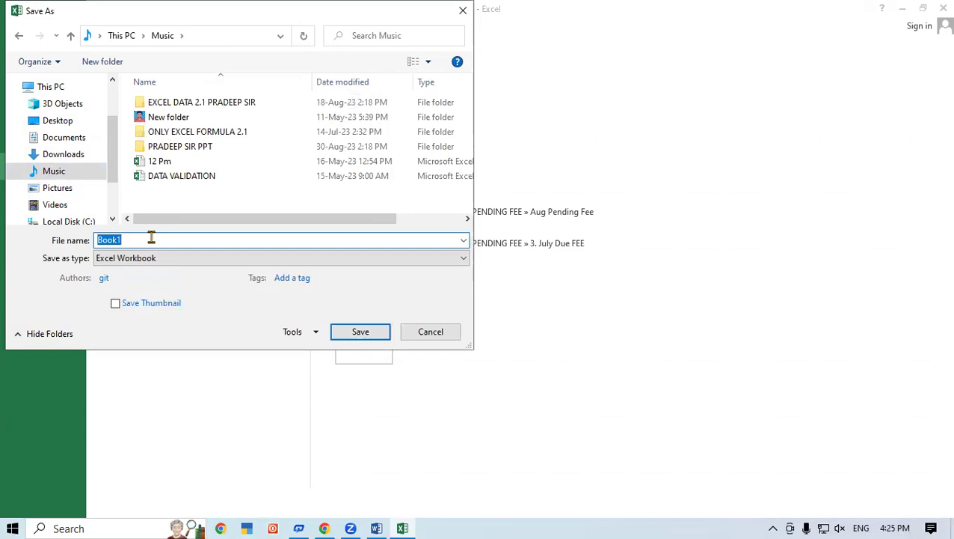
pyautogui.write('4')
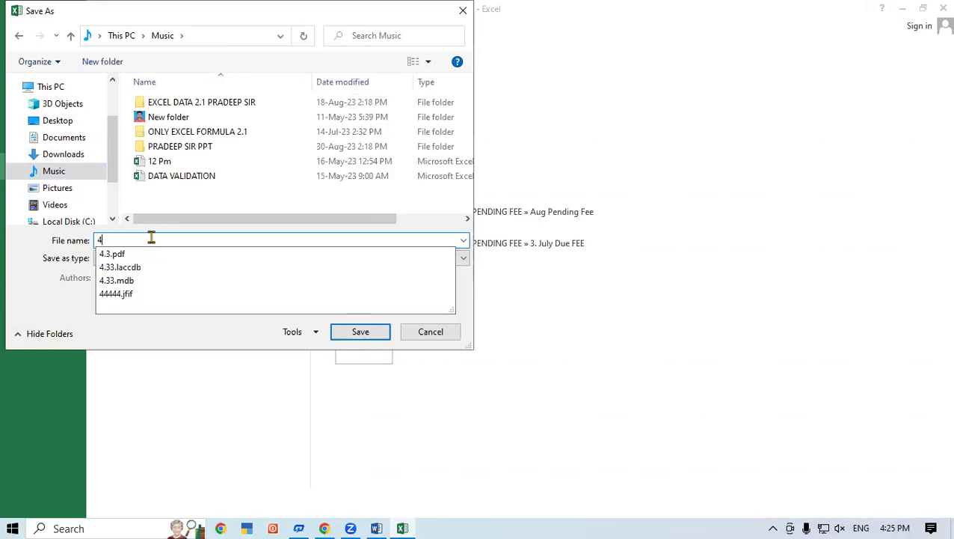
pyautogui.write('.3')
pyautogui.press('Return')
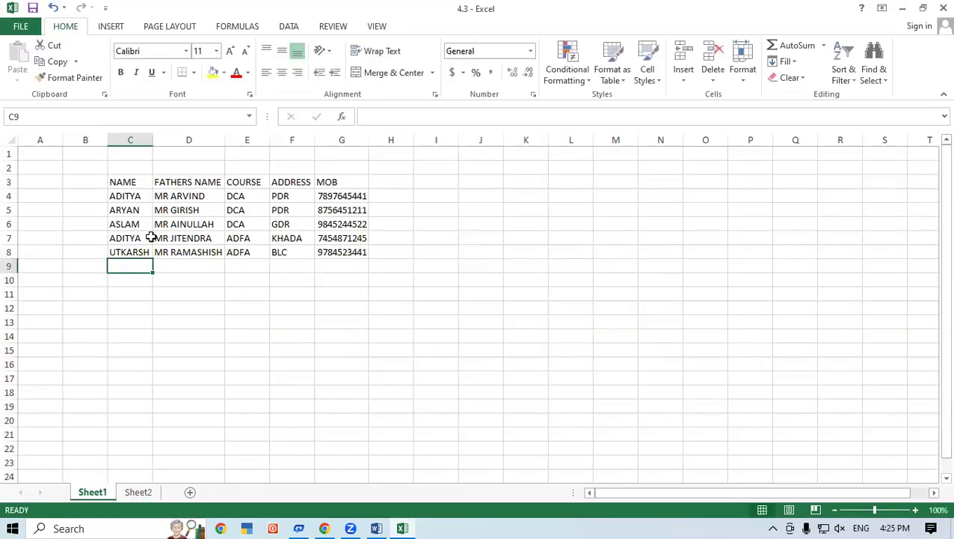
pyautogui.click(935, 7)
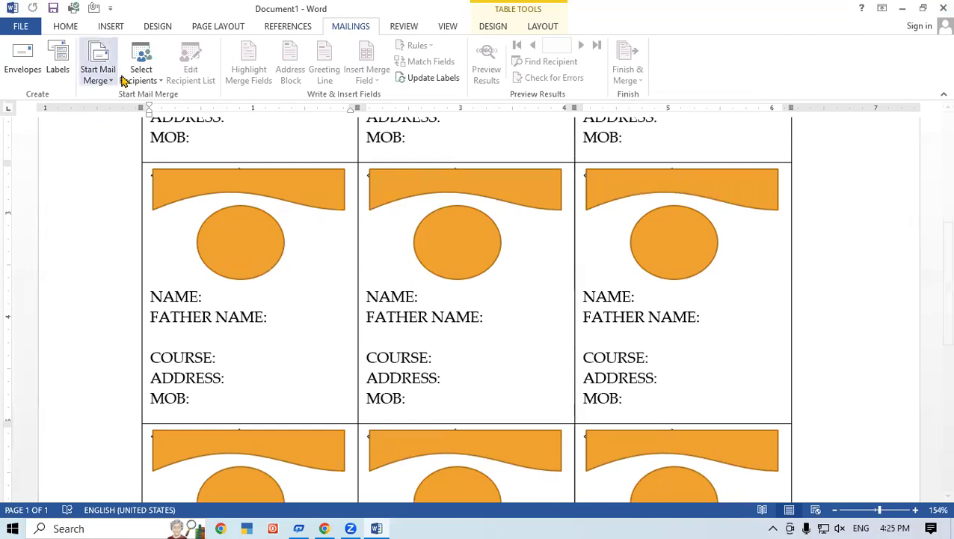
# Use Sheet1$ of the Music\4.3 workbook as the labels' mail merge recipient list.
pyautogui.click(138, 73)
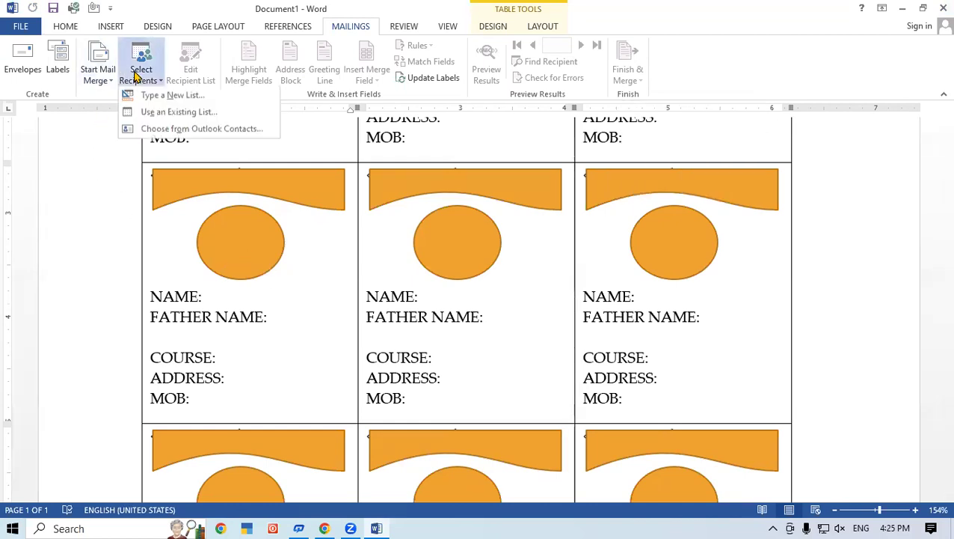
pyautogui.click(154, 114)
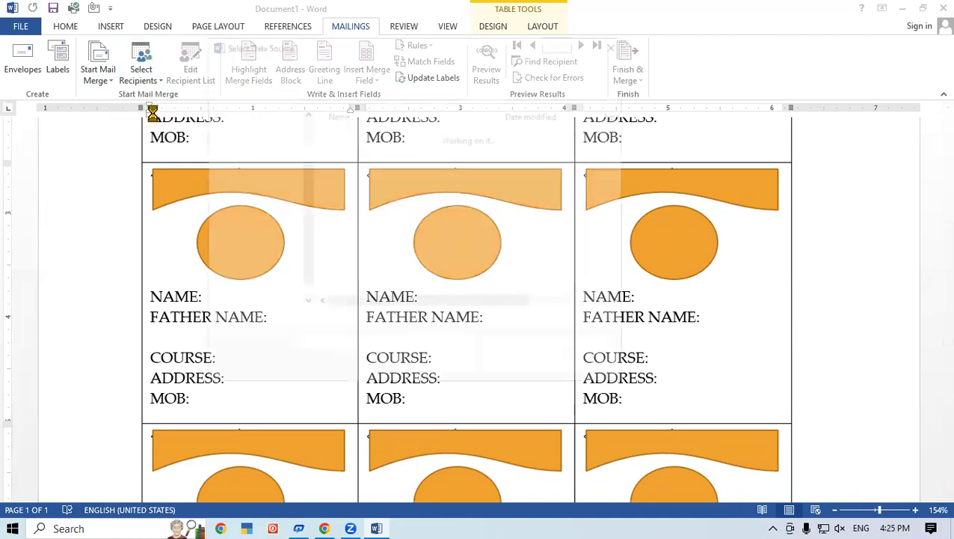
pyautogui.click(254, 202)
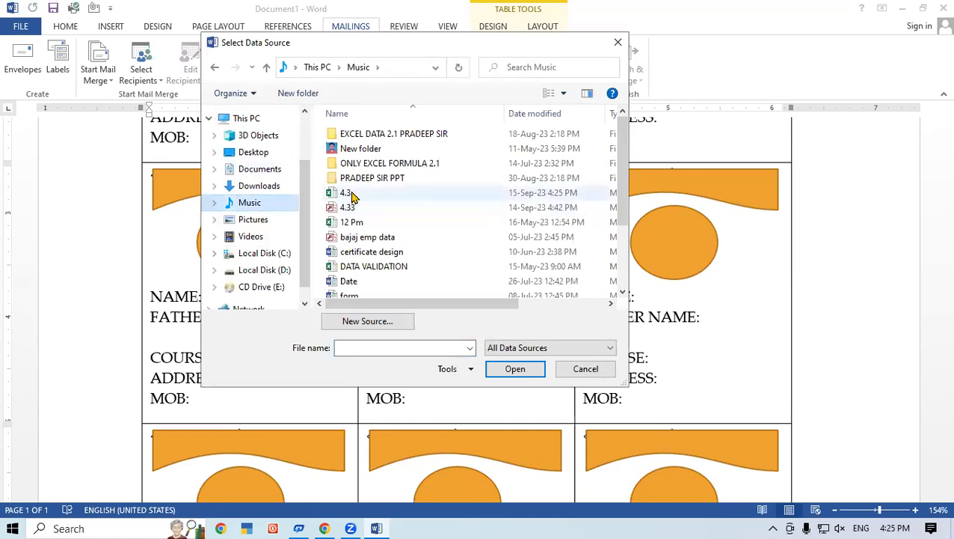
pyautogui.click(344, 195)
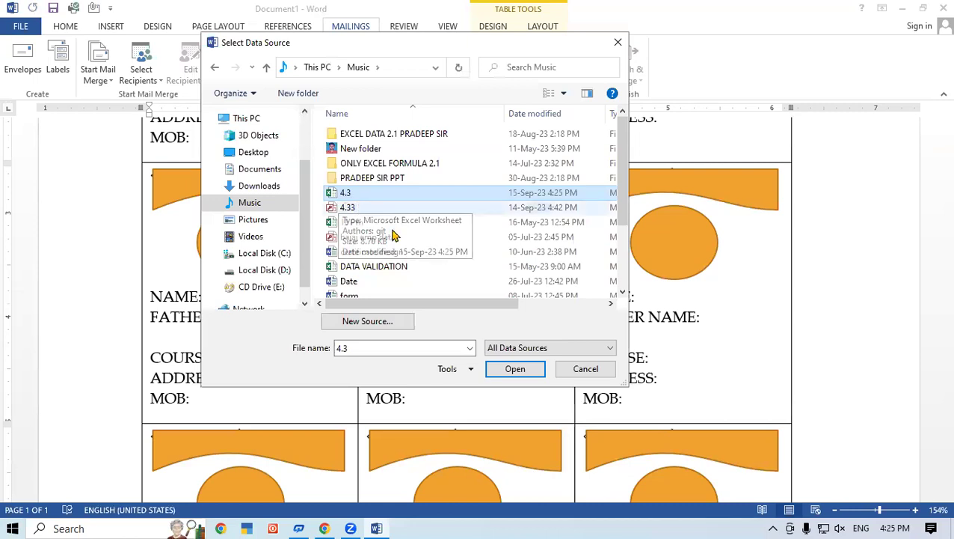
pyautogui.click(514, 374)
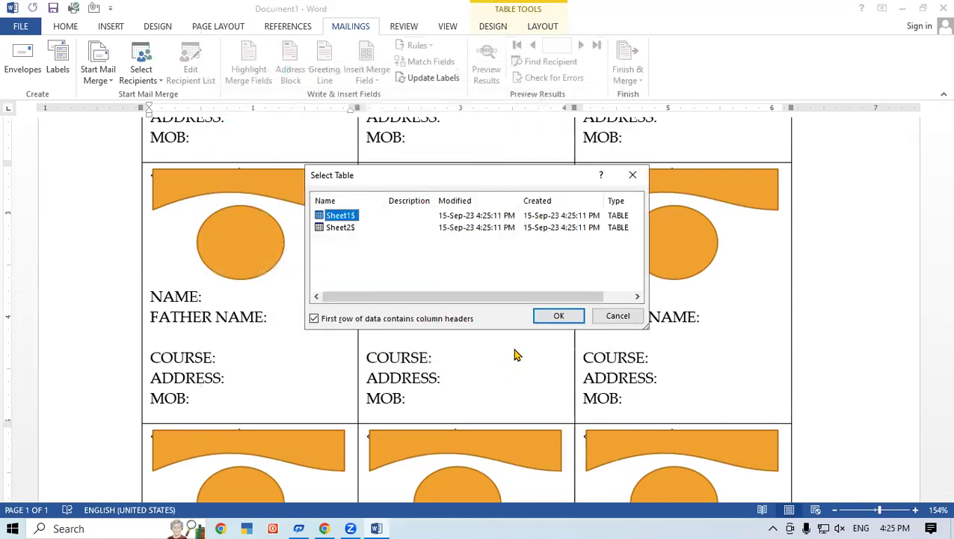
pyautogui.click(547, 319)
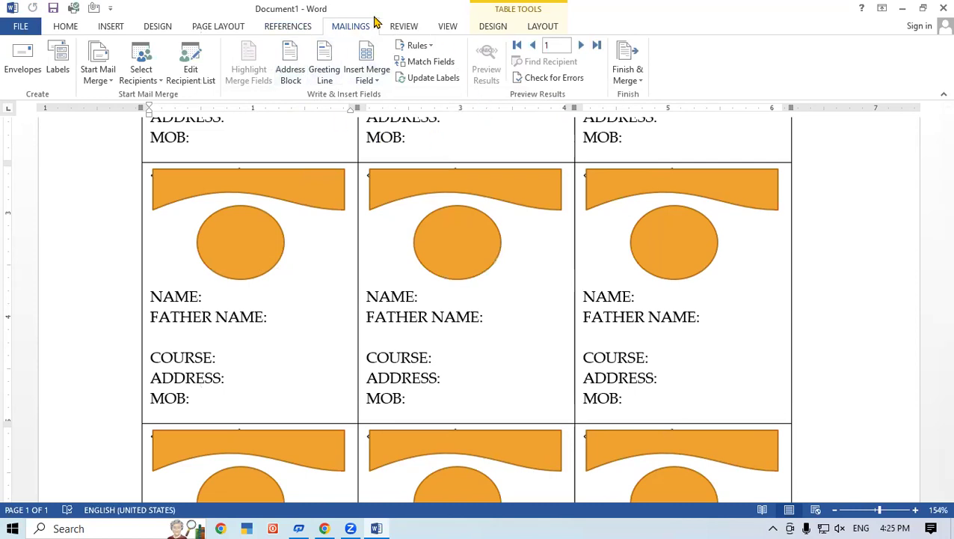
# Insert the NAME, FATHERS_NAME and COURSE merge fields after their captions in the first label.
pyautogui.scroll(2, 933, 313)
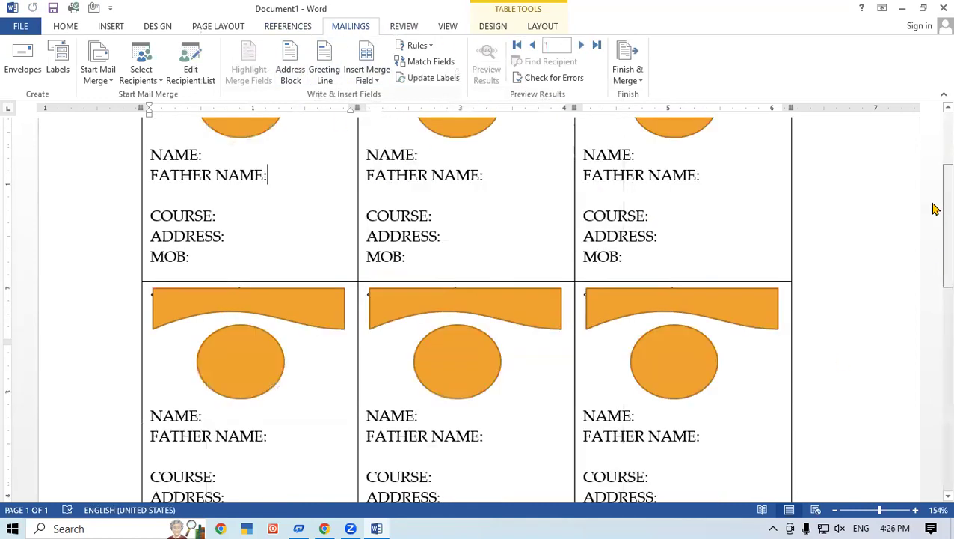
pyautogui.scroll(3, 848, 223)
pyautogui.click(202, 373)
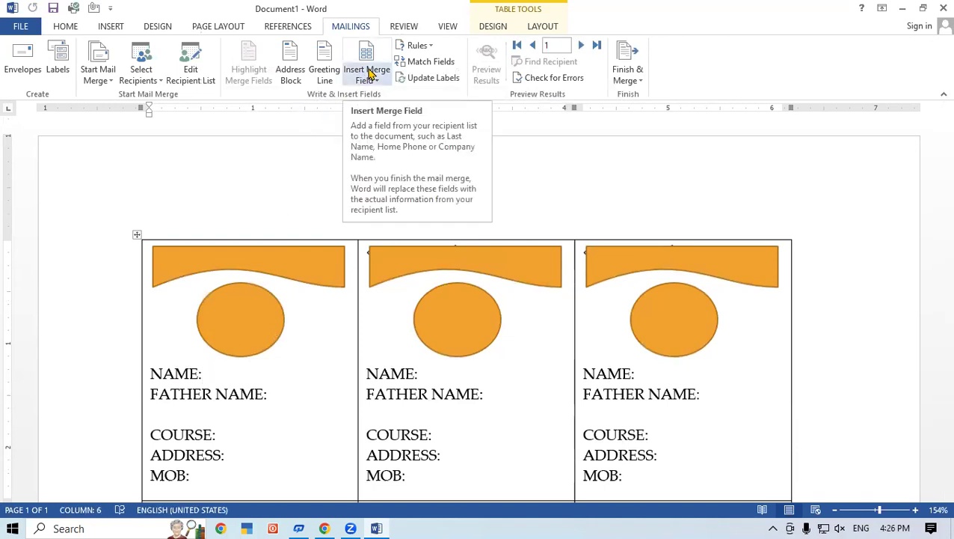
pyautogui.scroll(1, 369, 72)
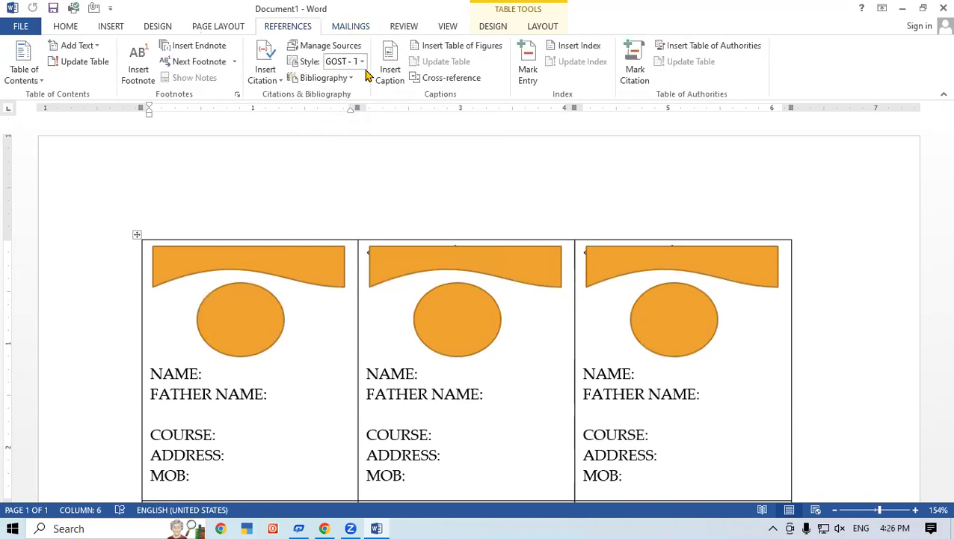
pyautogui.click(367, 28)
pyautogui.click(365, 80)
pyautogui.click(372, 96)
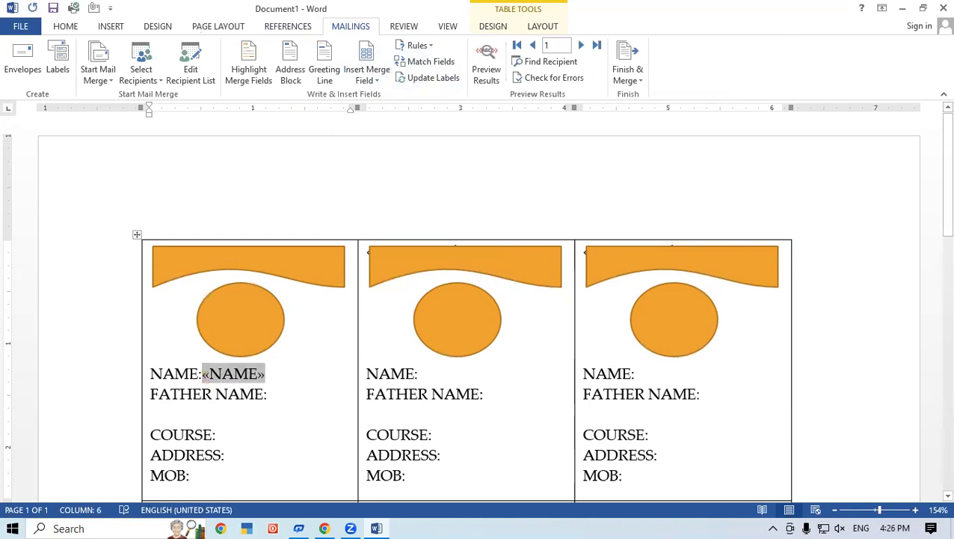
pyautogui.click(279, 392)
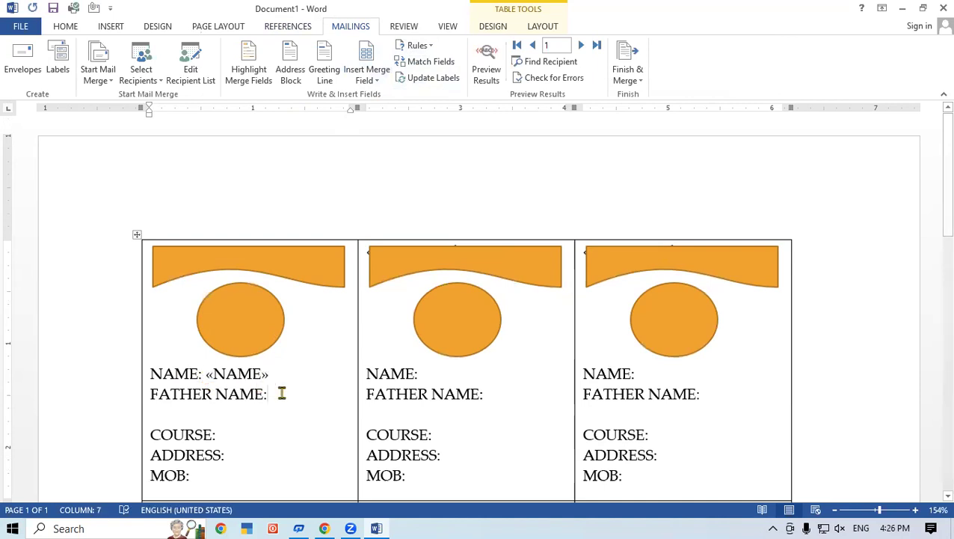
pyautogui.click(377, 80)
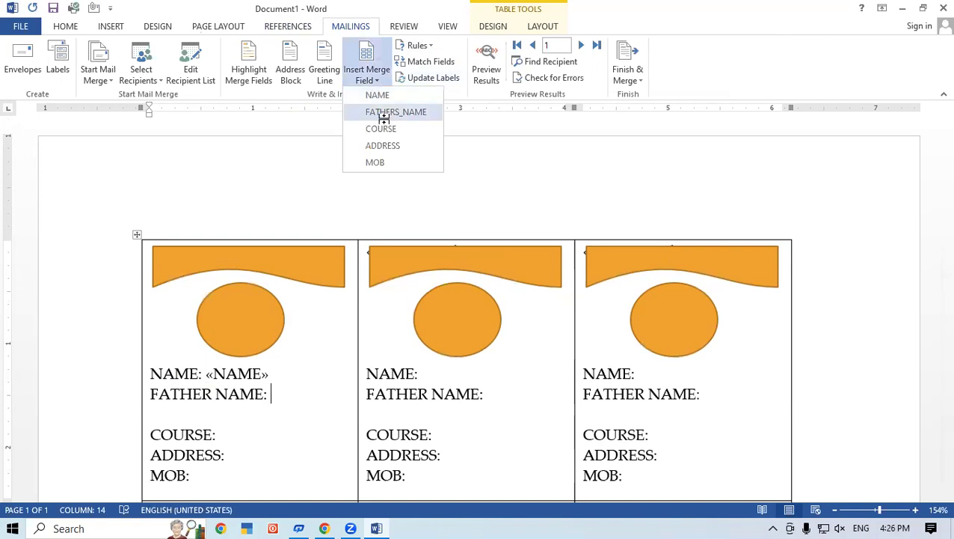
pyautogui.click(383, 113)
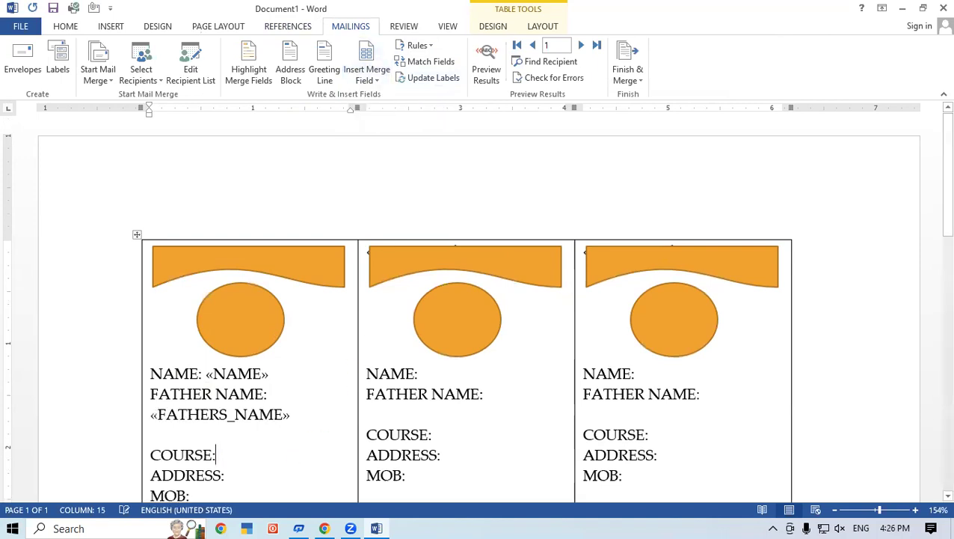
pyautogui.click(367, 81)
pyautogui.click(383, 126)
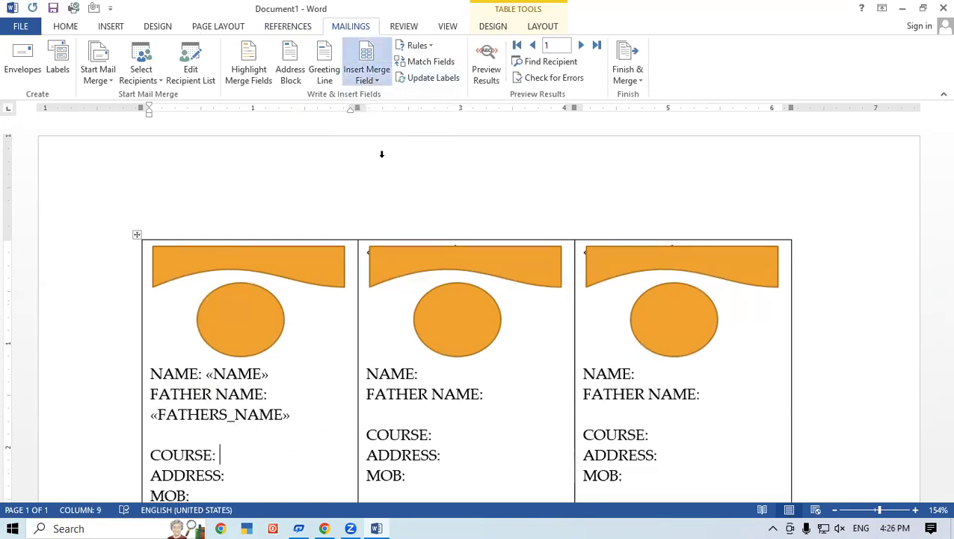
# Insert the ADDRESS and MOB merge fields after their captions in the first label.
pyautogui.scroll(-1, 267, 453)
pyautogui.click(244, 425)
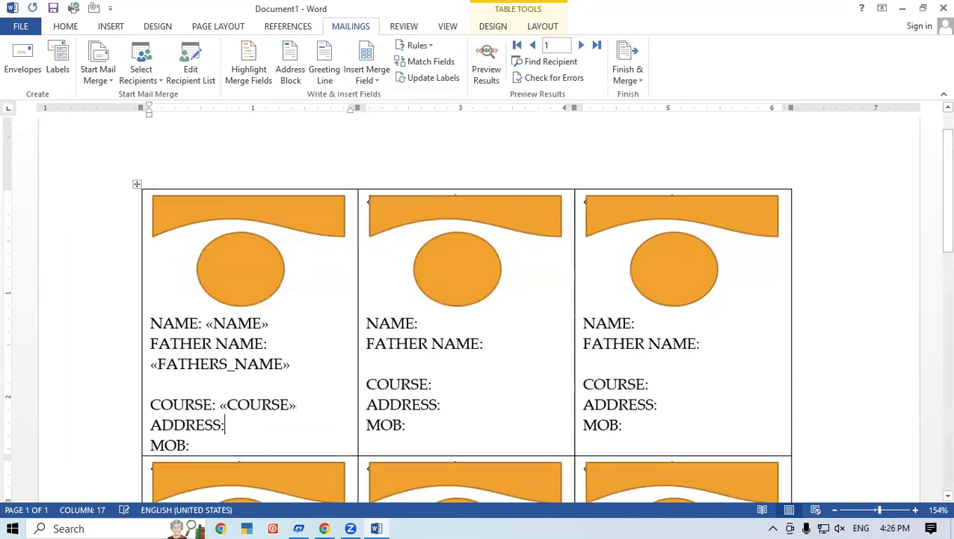
pyautogui.click(380, 80)
pyautogui.click(381, 143)
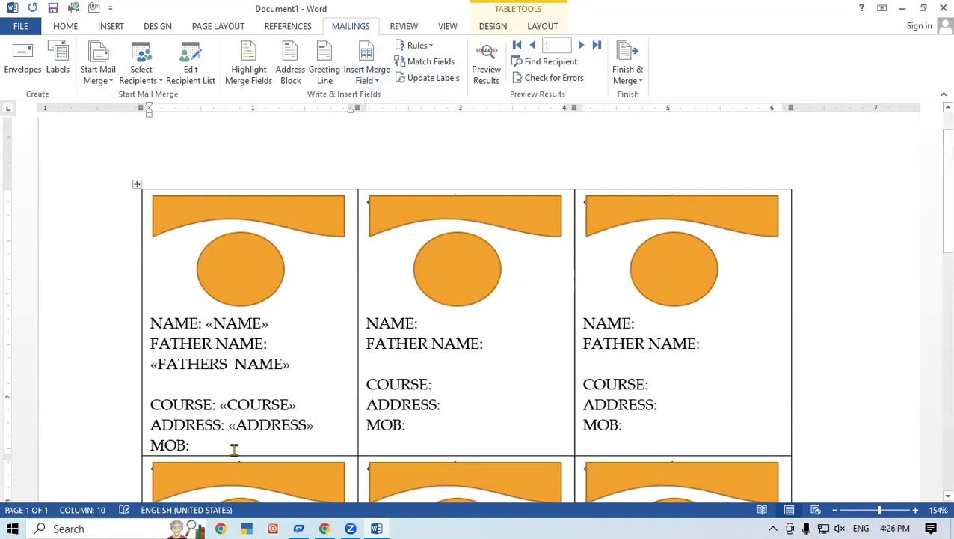
pyautogui.click(207, 445)
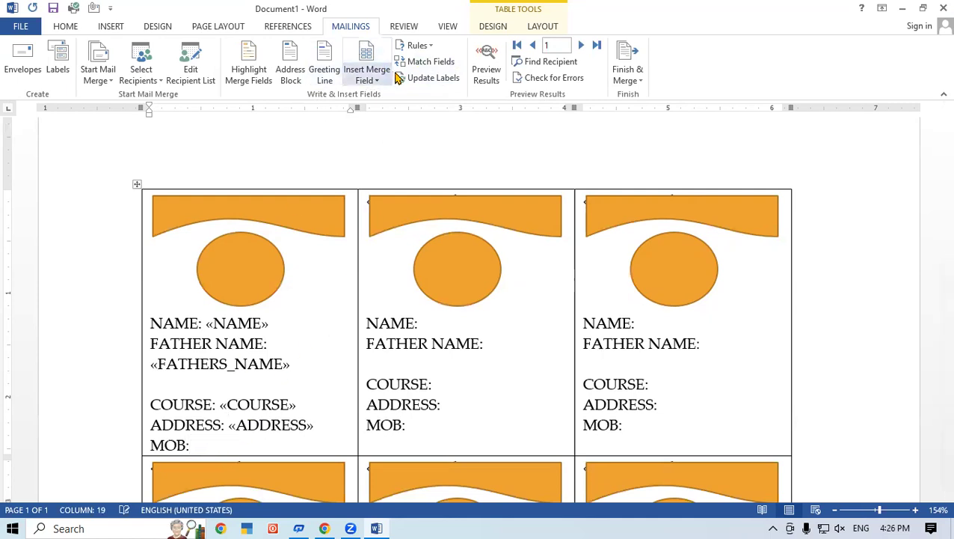
pyautogui.click(368, 80)
pyautogui.click(377, 160)
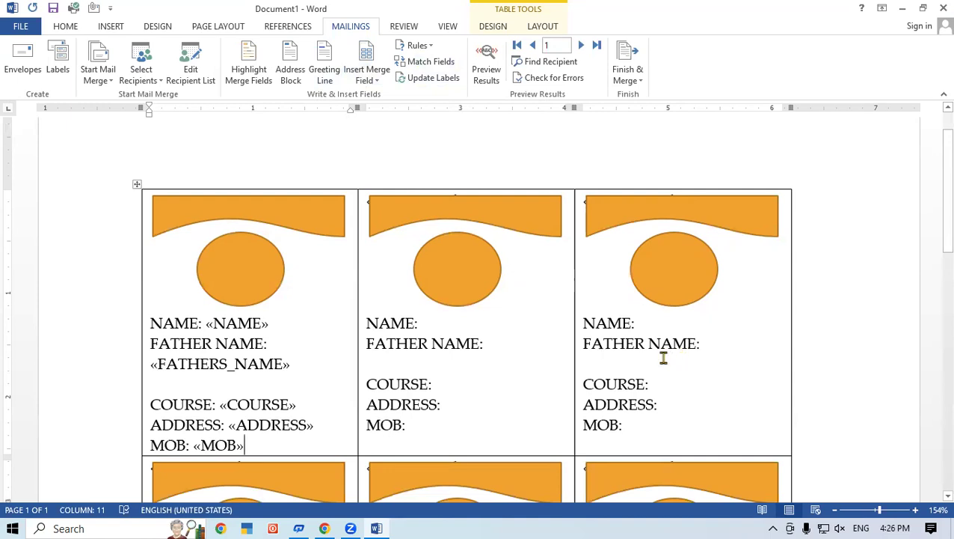
# Run Update Labels to copy NAME, FATHERS_NAME, COURSE, ADDRESS and MOB fields to every card, then check the page.
pyautogui.click(430, 80)
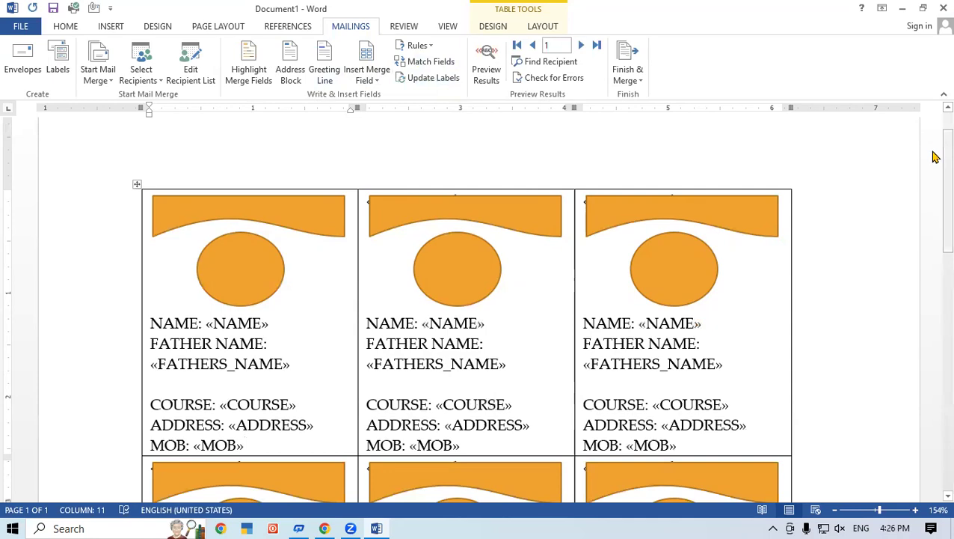
pyautogui.scroll(-2, 934, 206)
pyautogui.scroll(-3, 934, 206)
pyautogui.scroll(-4, 933, 262)
pyautogui.scroll(-3, 933, 310)
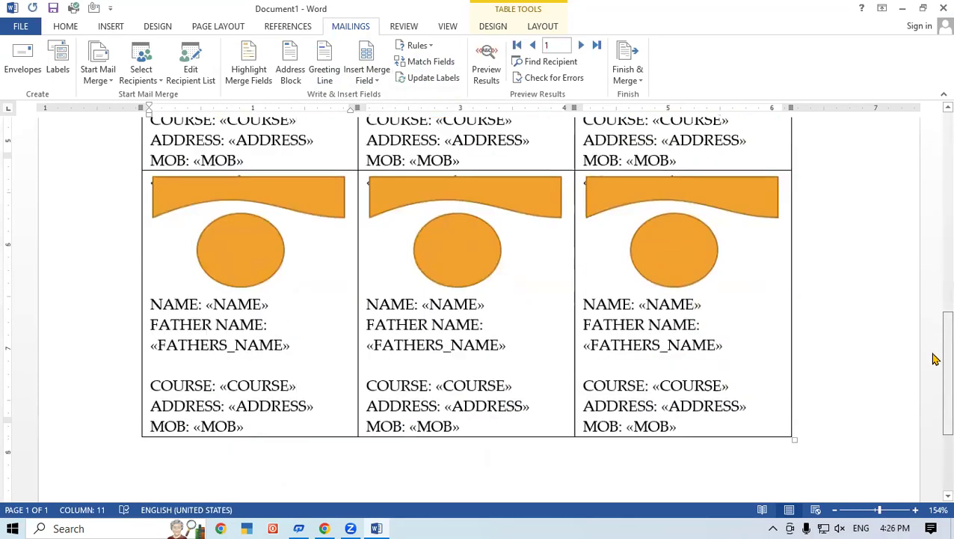
pyautogui.scroll(6, 933, 225)
pyautogui.scroll(6, 933, 127)
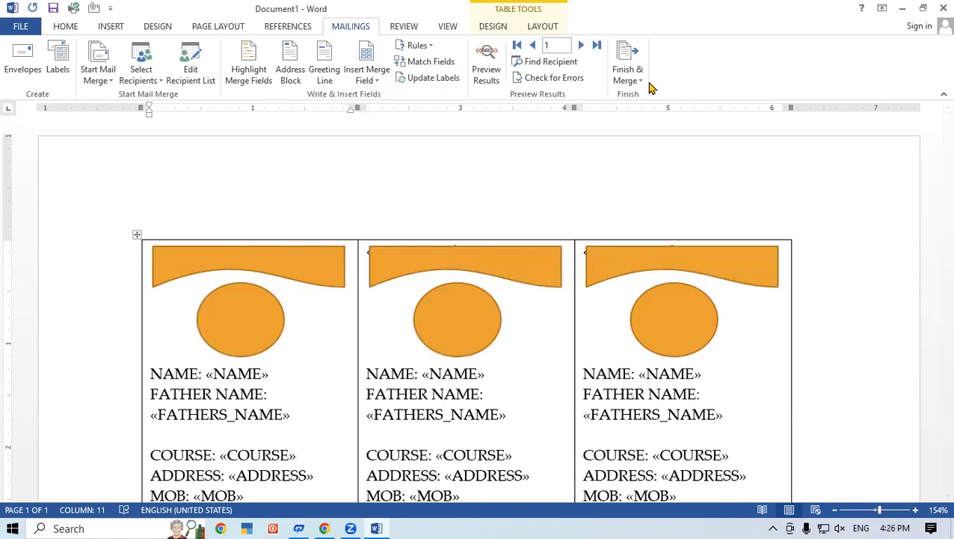
# Preview results and scroll through the cards showing real student names, DCA/ADFA courses, addresses and numbers.
pyautogui.click(488, 75)
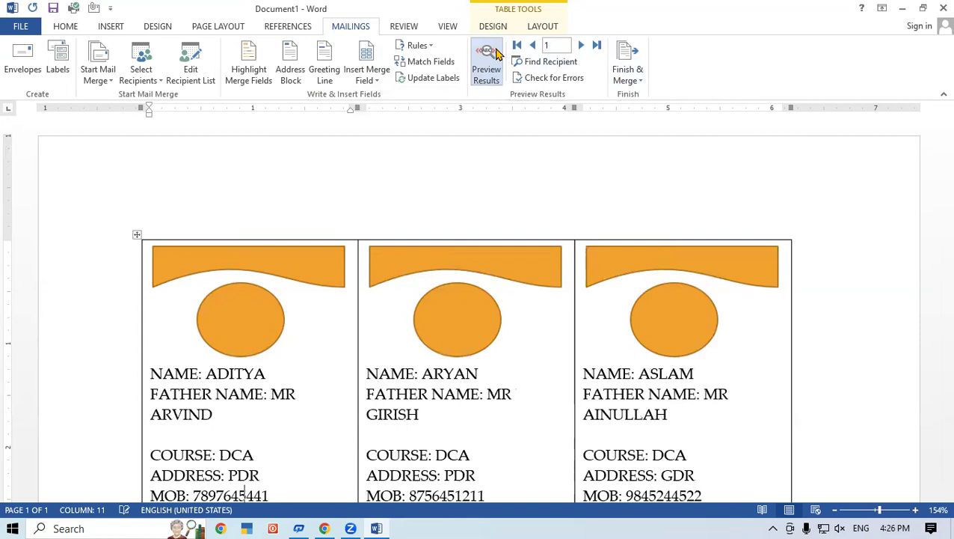
pyautogui.scroll(-2, 934, 192)
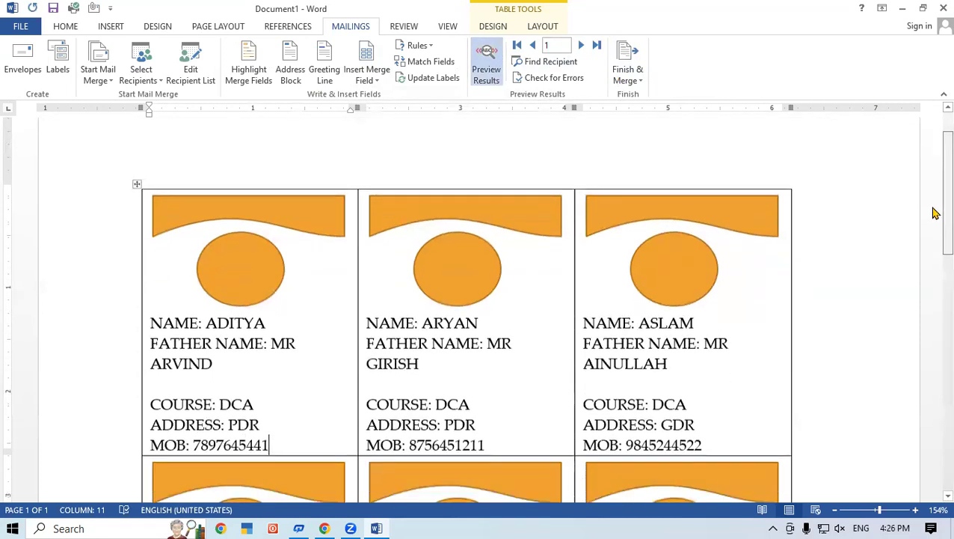
pyautogui.scroll(-1, 933, 217)
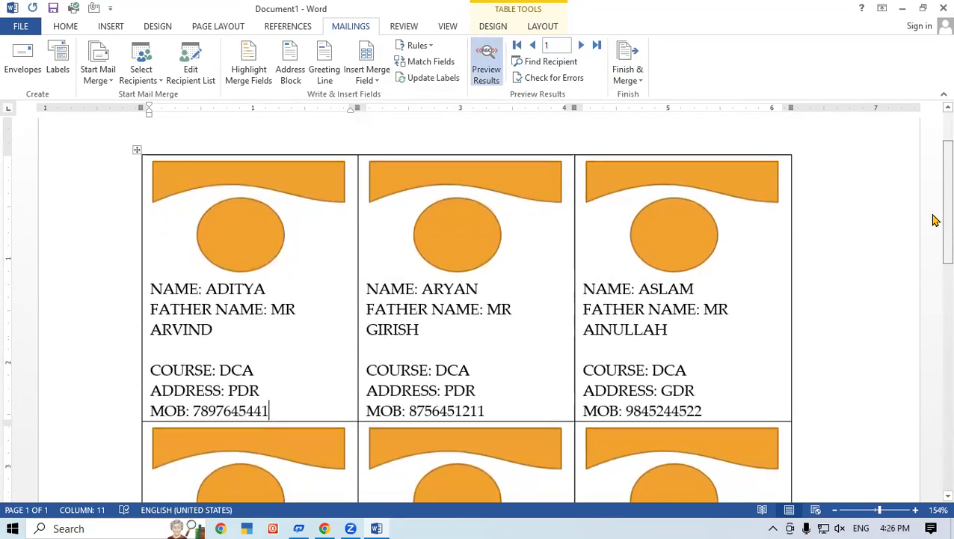
pyautogui.scroll(-1, 934, 220)
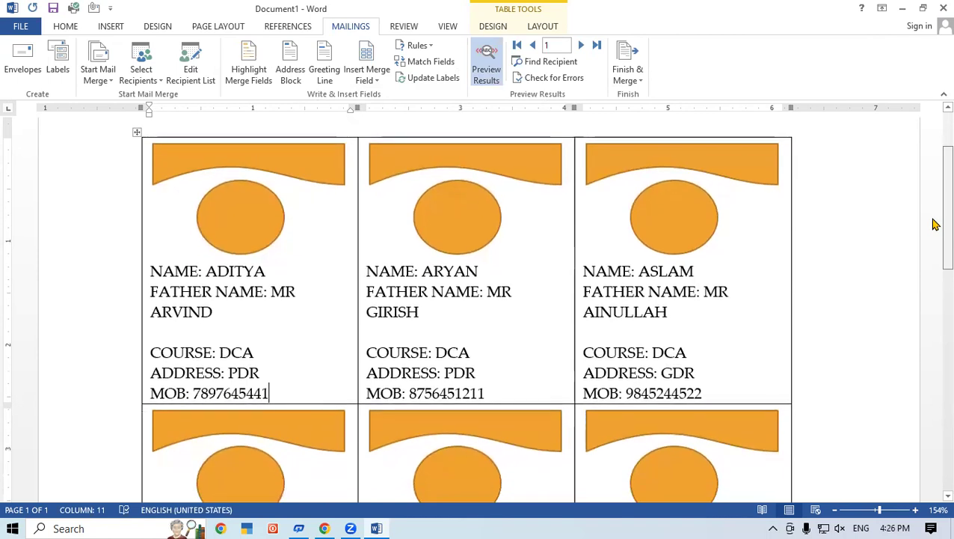
pyautogui.scroll(-2, 934, 236)
pyautogui.scroll(-2, 933, 258)
pyautogui.scroll(-1, 931, 270)
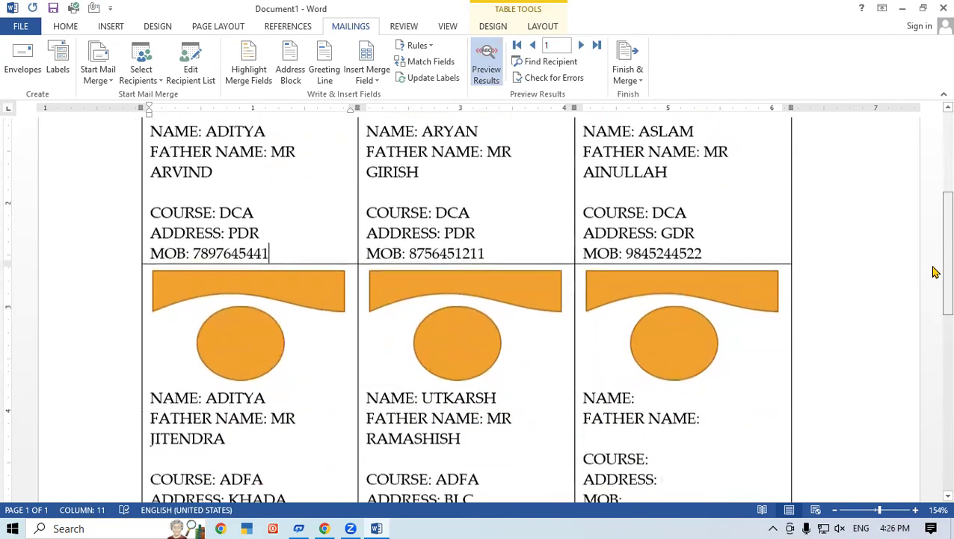
pyautogui.scroll(-2, 931, 299)
pyautogui.scroll(-3, 931, 309)
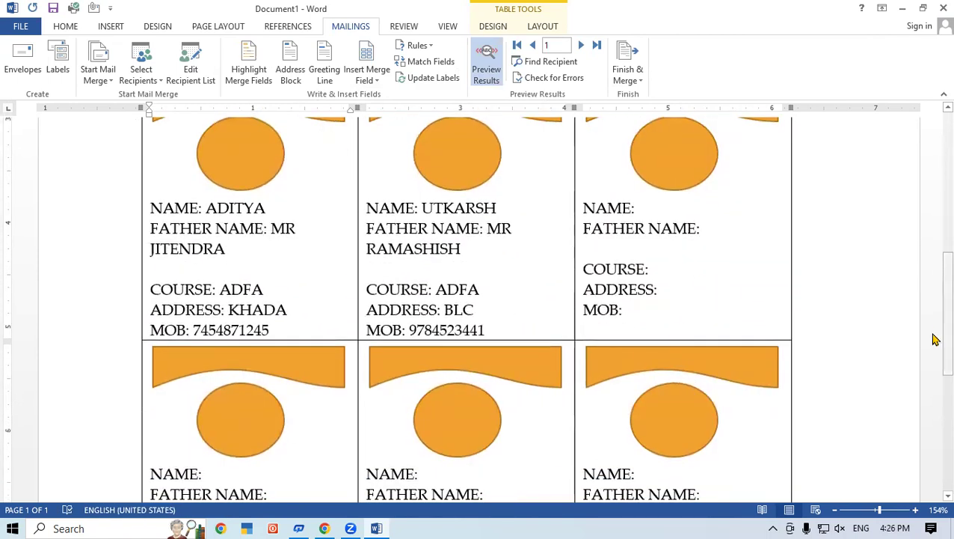
pyautogui.scroll(-3, 933, 359)
pyautogui.scroll(2, 934, 374)
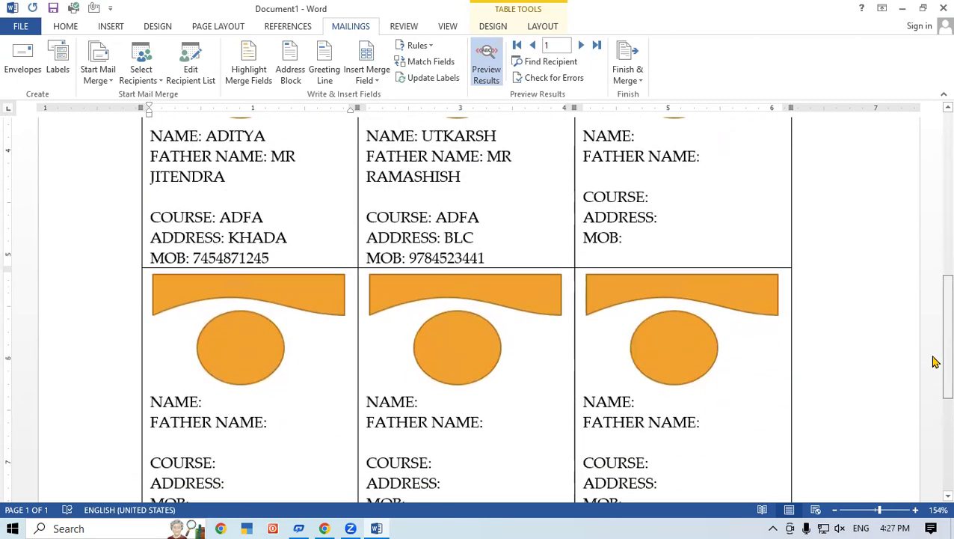
pyautogui.scroll(2, 933, 362)
pyautogui.scroll(3, 934, 327)
pyautogui.scroll(2, 934, 298)
pyautogui.scroll(1, 934, 262)
pyautogui.scroll(3, 934, 240)
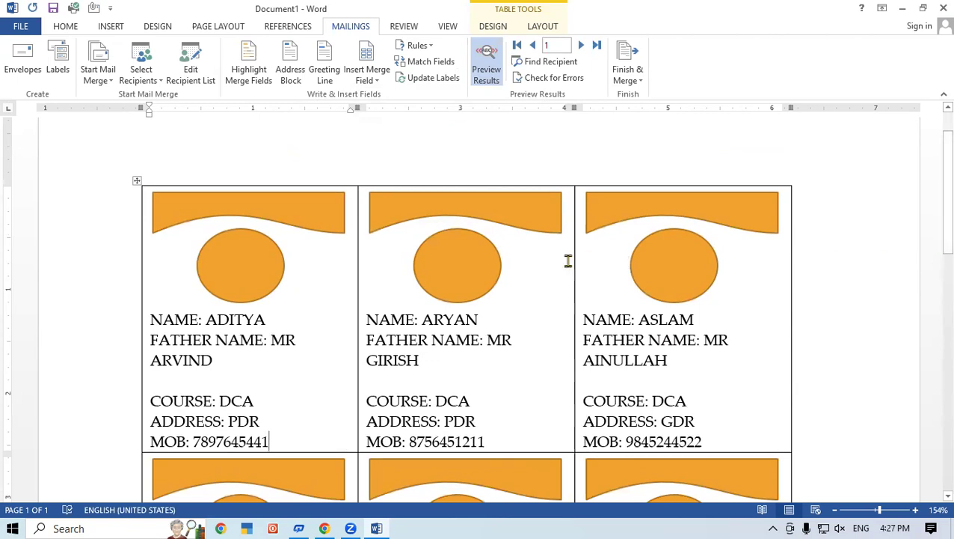
# Change the first card's orange oval to a light grey shape fill.
pyautogui.click(215, 271)
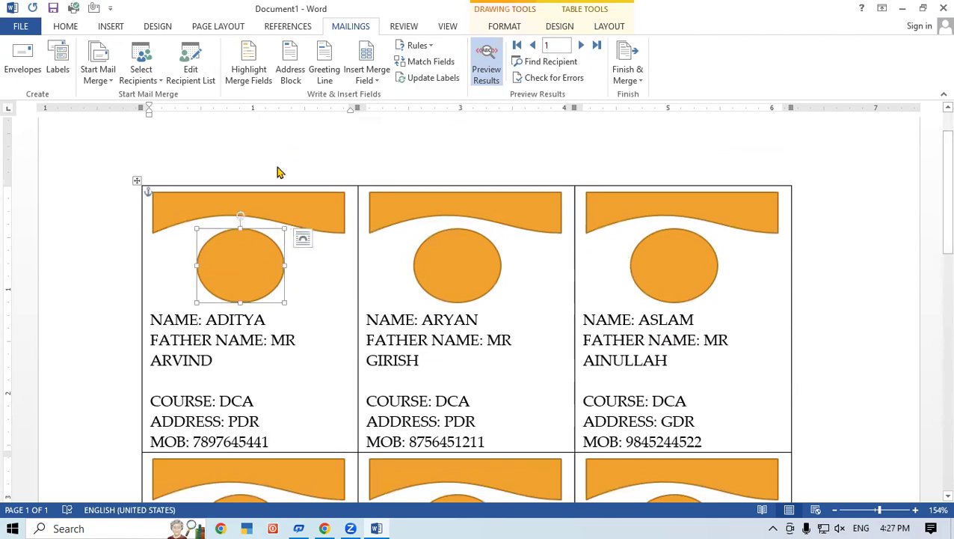
pyautogui.click(495, 29)
pyautogui.click(307, 84)
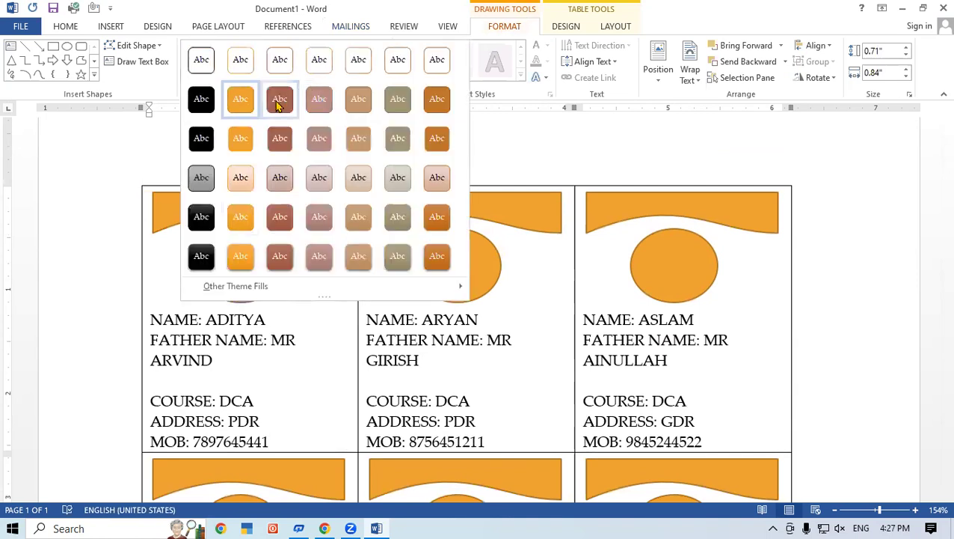
pyautogui.click(580, 124)
pyautogui.click(366, 45)
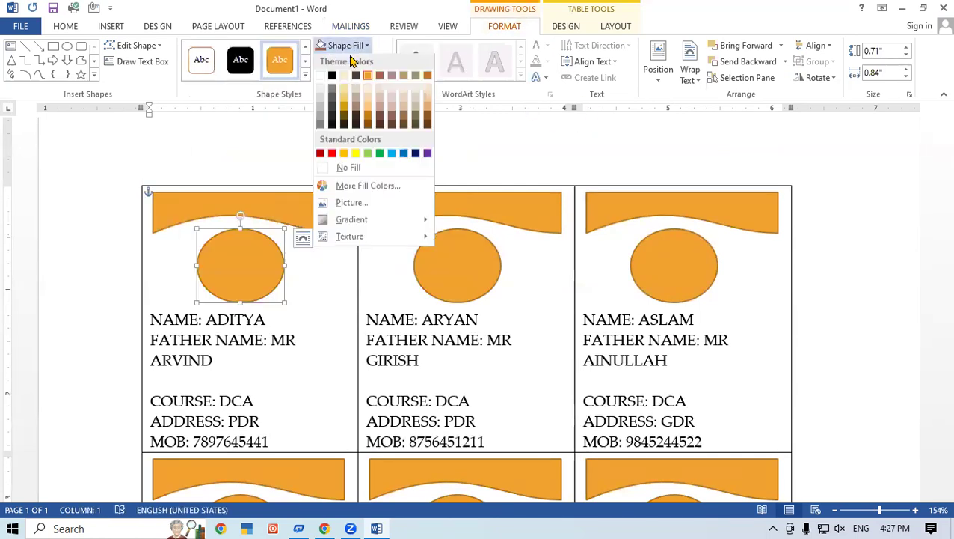
pyautogui.click(320, 86)
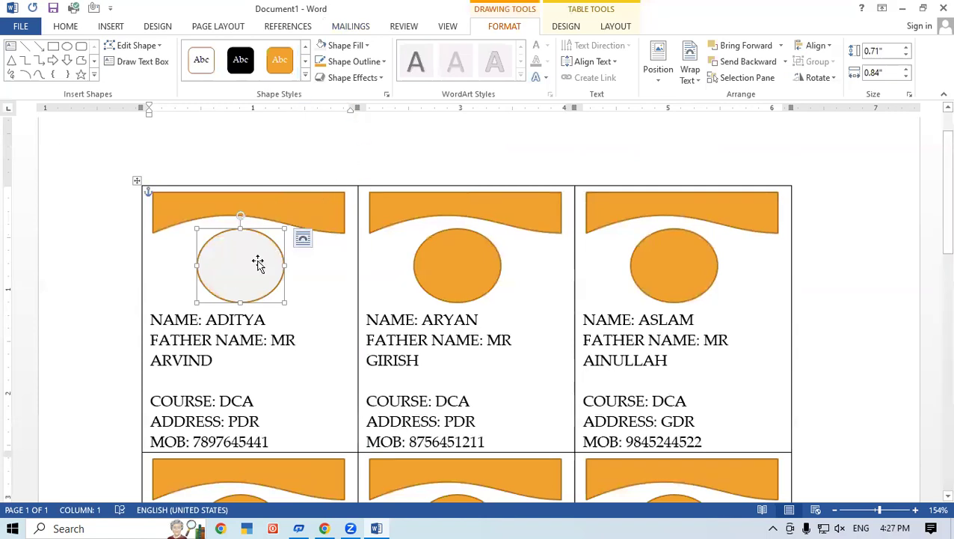
# Use the oval's Add Text option so it can hold content.
pyautogui.rightClick(234, 261)
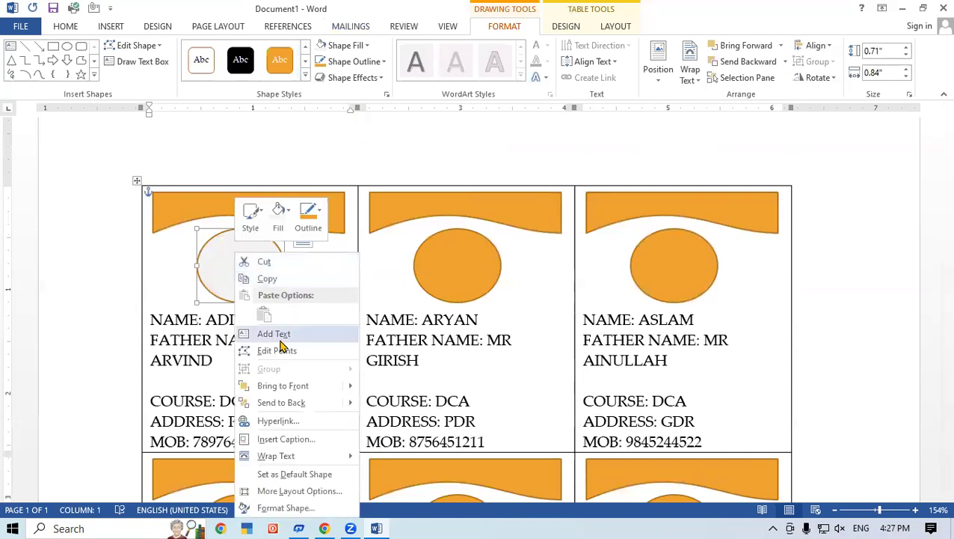
pyautogui.click(273, 333)
pyautogui.rightClick(231, 266)
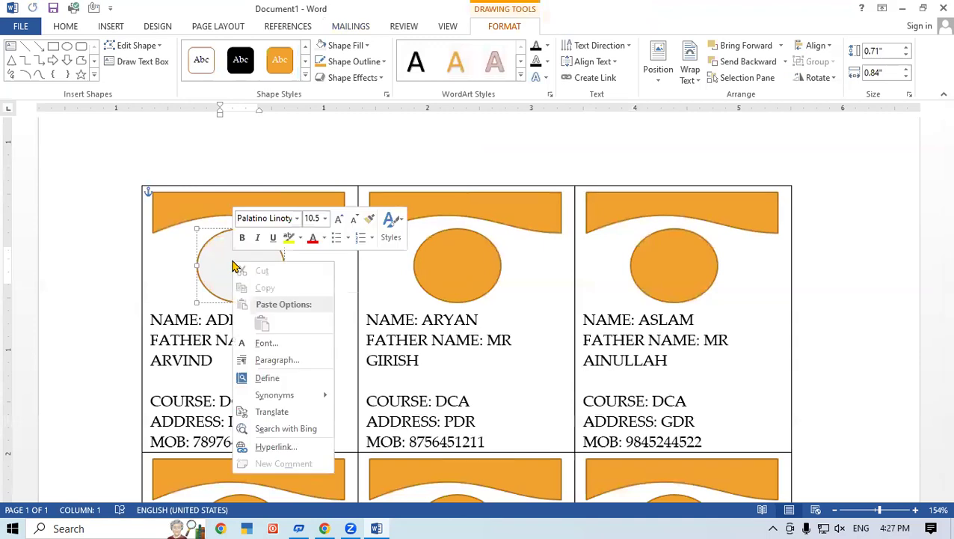
pyautogui.click(112, 26)
# Insert the picture 'A Photo 001' into the first card's oval.
pyautogui.click(129, 64)
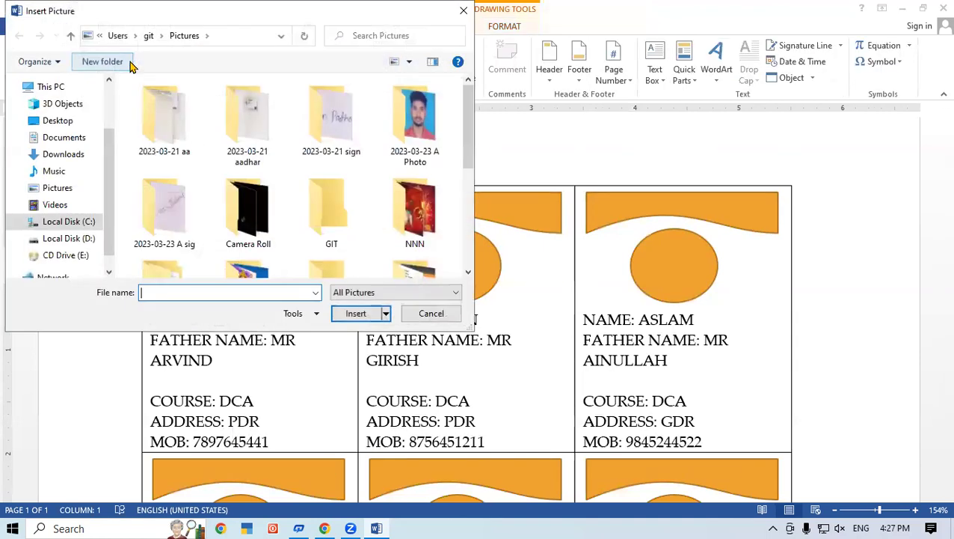
pyautogui.doubleClick(414, 123)
pyautogui.click(164, 116)
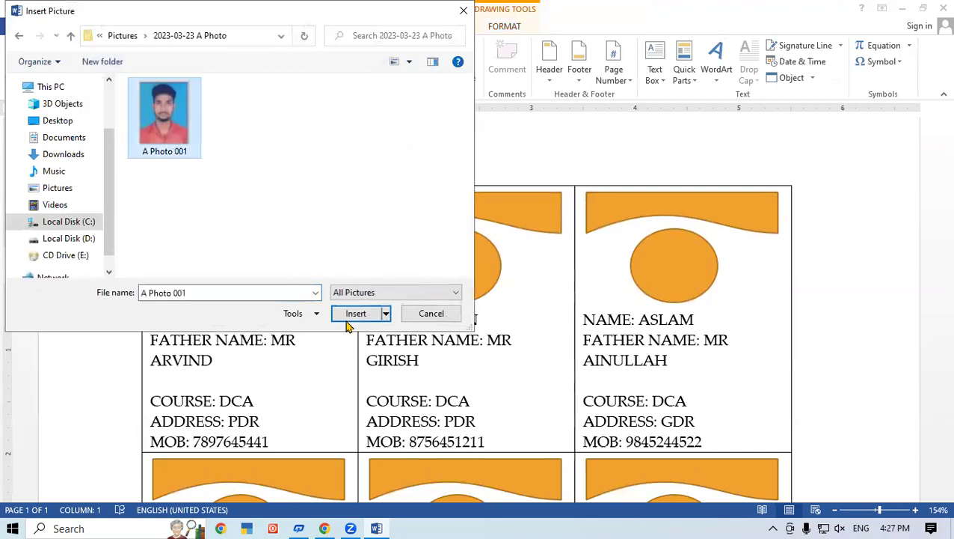
pyautogui.click(348, 318)
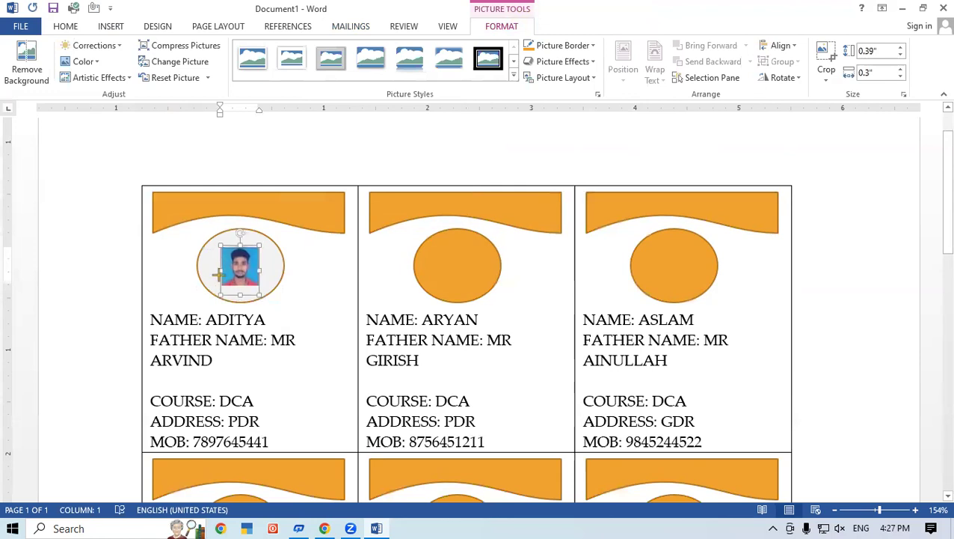
pyautogui.click(338, 279)
# Set the photo oval's shape outline to white.
pyautogui.click(275, 243)
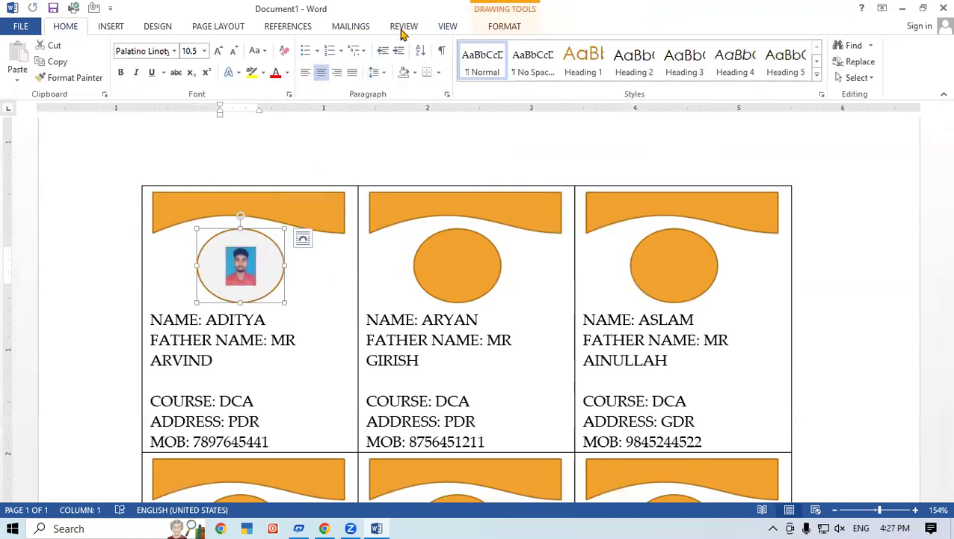
pyautogui.click(501, 27)
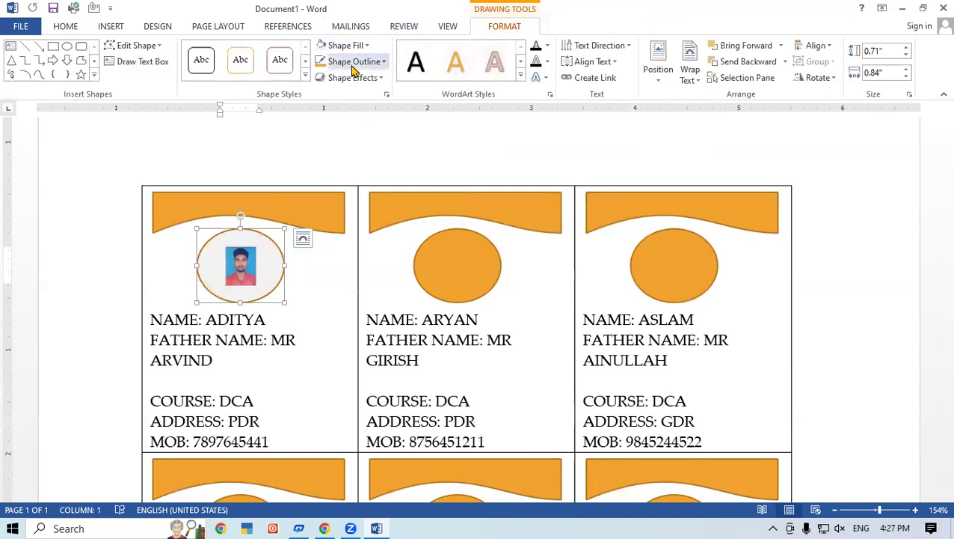
pyautogui.click(353, 66)
pyautogui.click(326, 96)
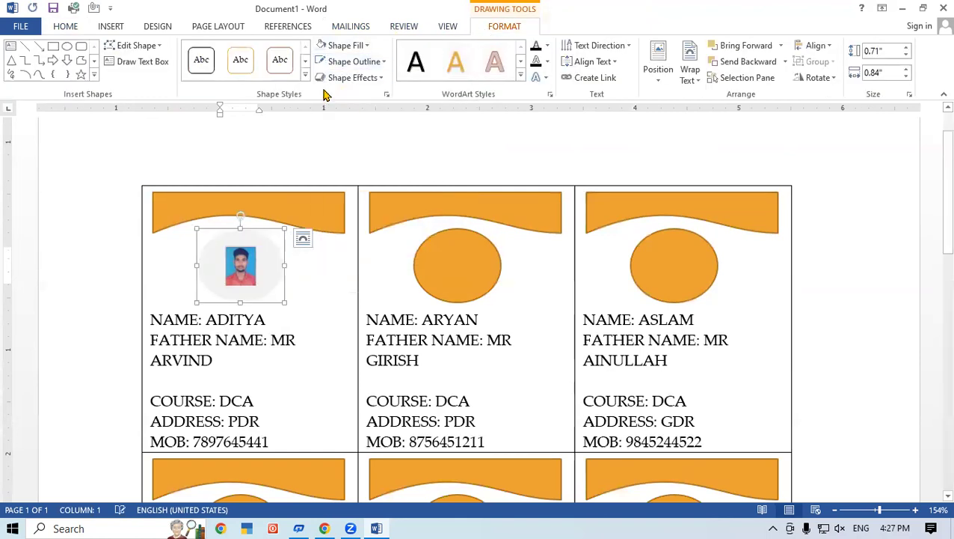
pyautogui.click(330, 296)
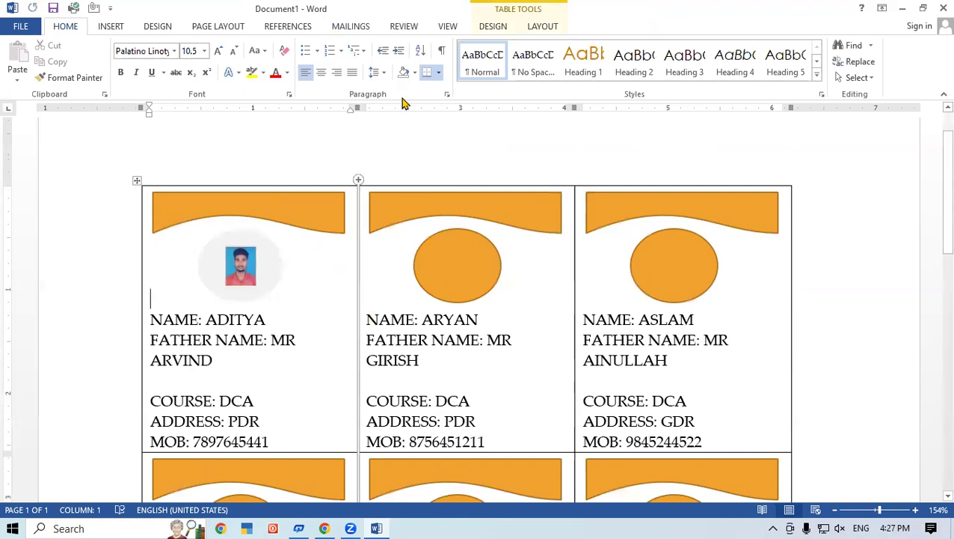
# Update Labels to copy the photo oval to all cards, then create a new blank document.
pyautogui.click(352, 27)
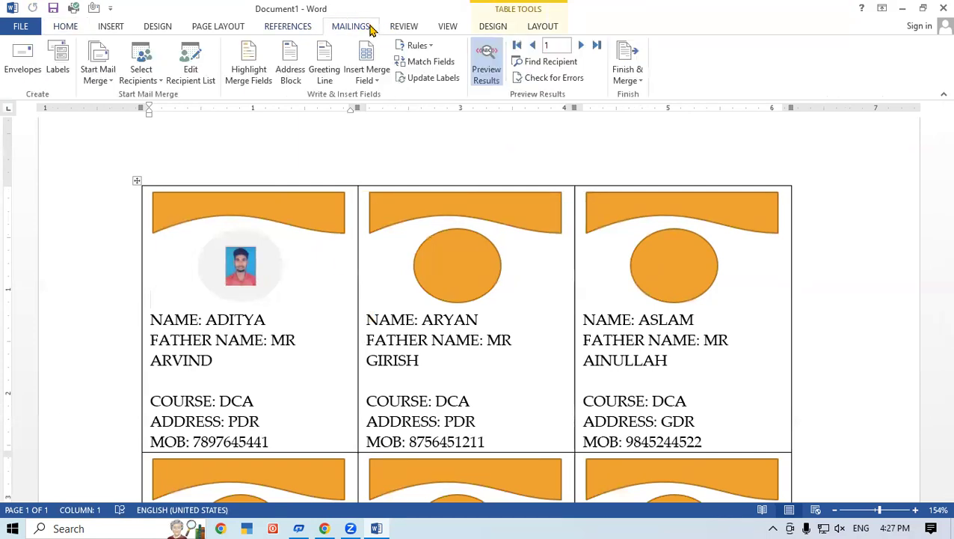
pyautogui.click(431, 77)
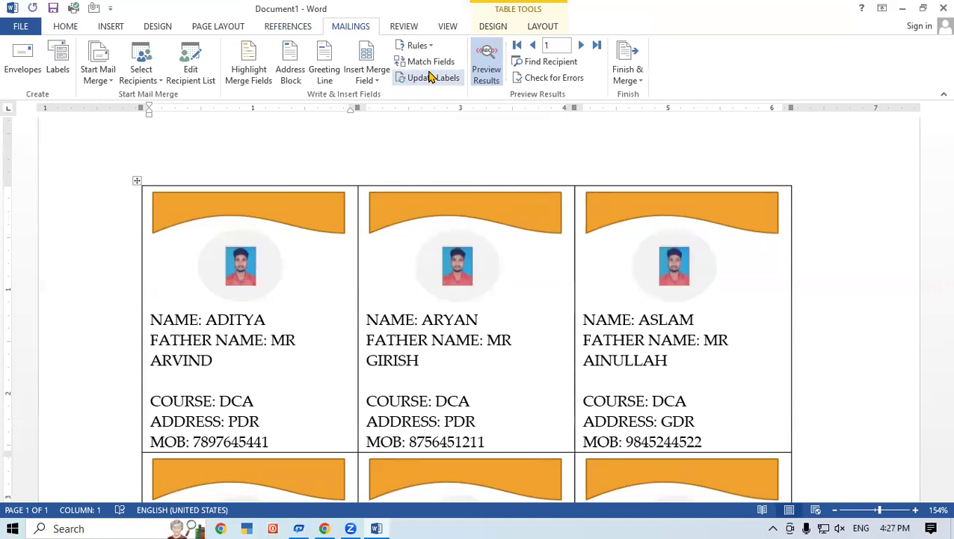
pyautogui.click(431, 78)
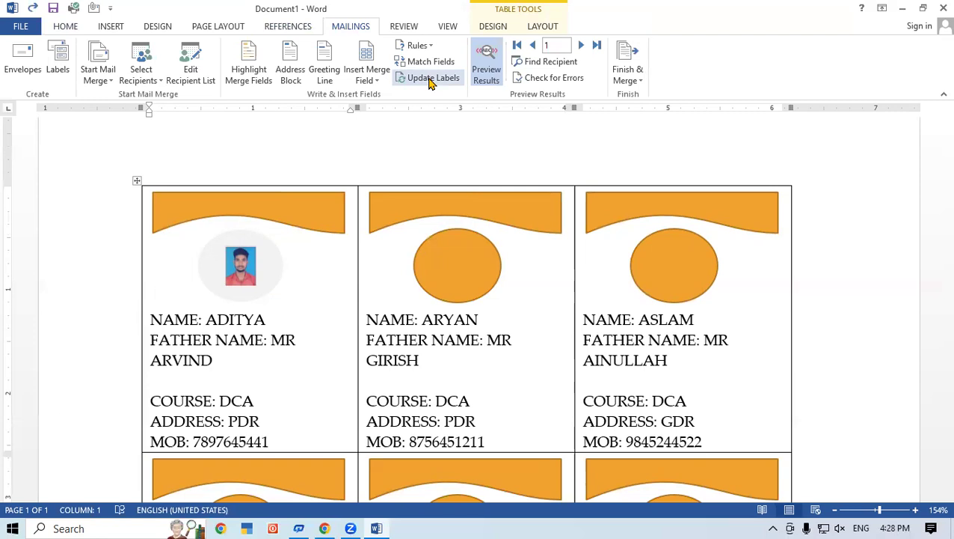
pyautogui.hotkey('ctrl', 'n')
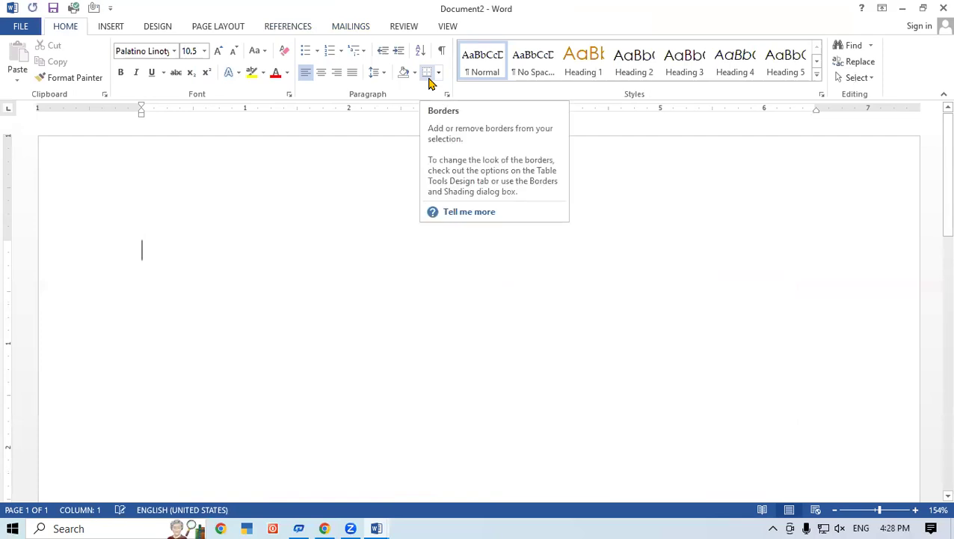
# Insert a 3x3 table and drag its resize handle down until the cells are card-sized.
pyautogui.click(111, 26)
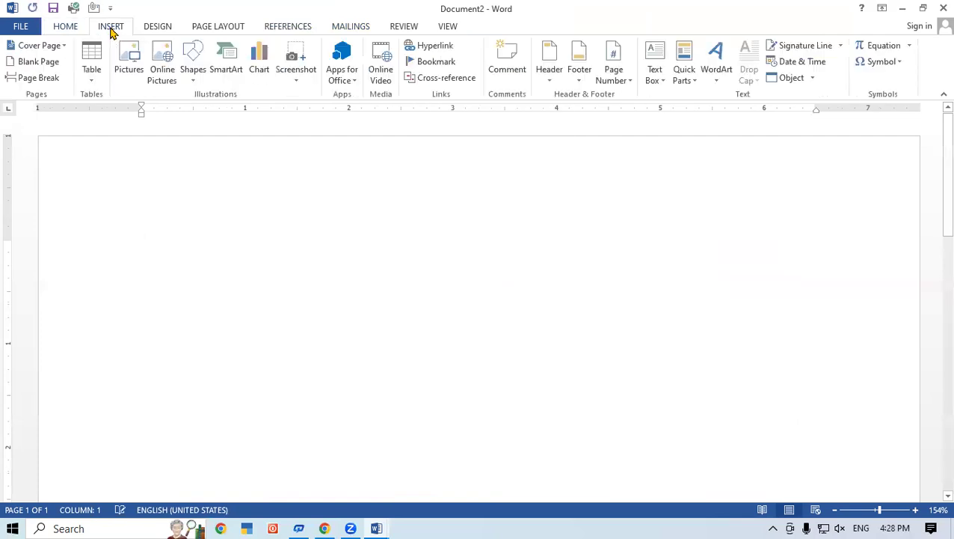
pyautogui.click(92, 75)
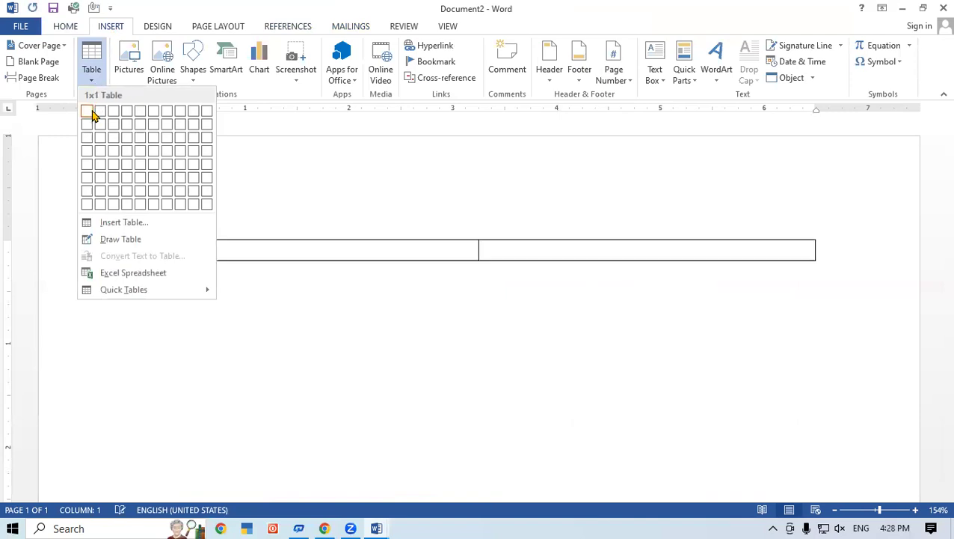
pyautogui.click(112, 140)
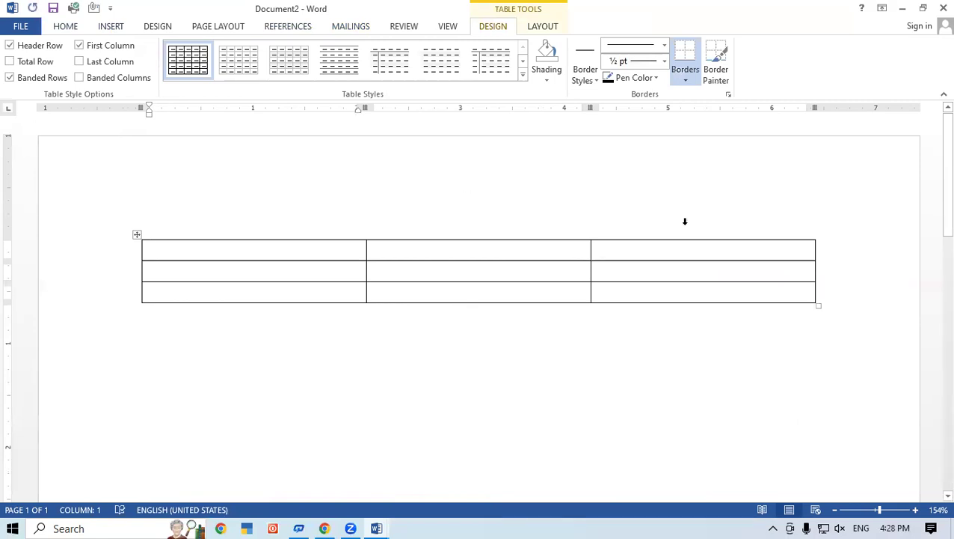
pyautogui.moveTo(817, 305); pyautogui.dragTo(826, 500)
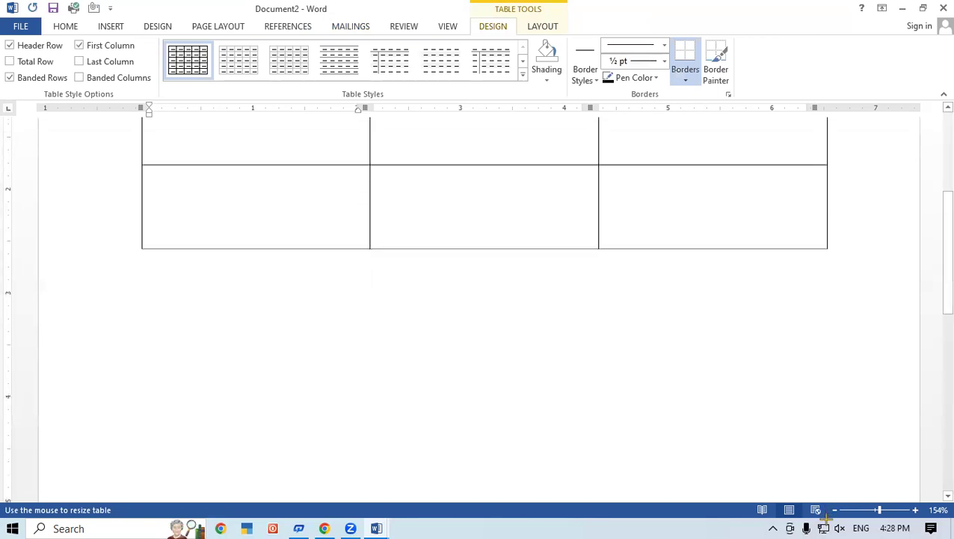
pyautogui.moveTo(826, 499)
pyautogui.mouseDown()
pyautogui.moveTo(824, 436)
pyautogui.moveTo(803, 458)
pyautogui.moveTo(803, 503)
pyautogui.mouseUp()
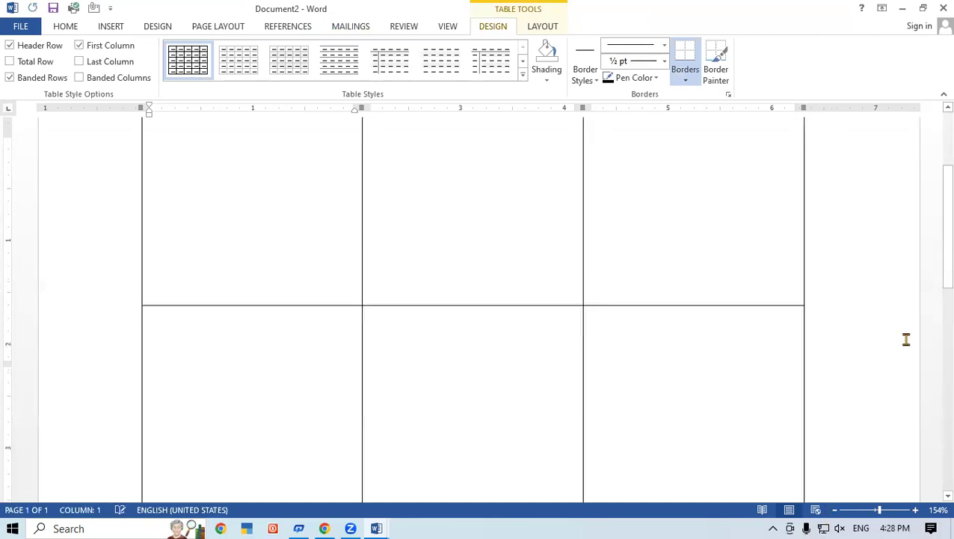
pyautogui.scroll(-2, 933, 359)
pyautogui.scroll(-5, 934, 404)
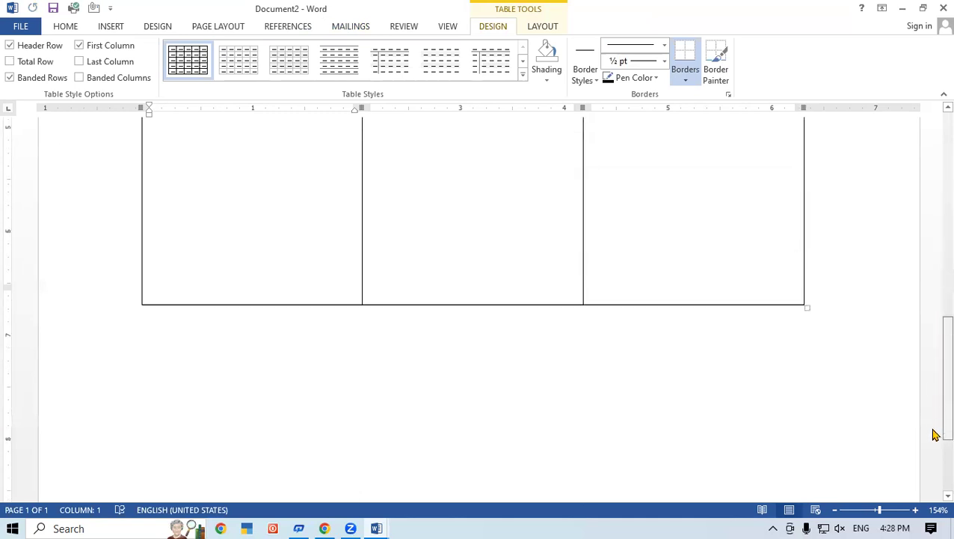
pyautogui.scroll(6, 934, 404)
pyautogui.scroll(-3, 934, 359)
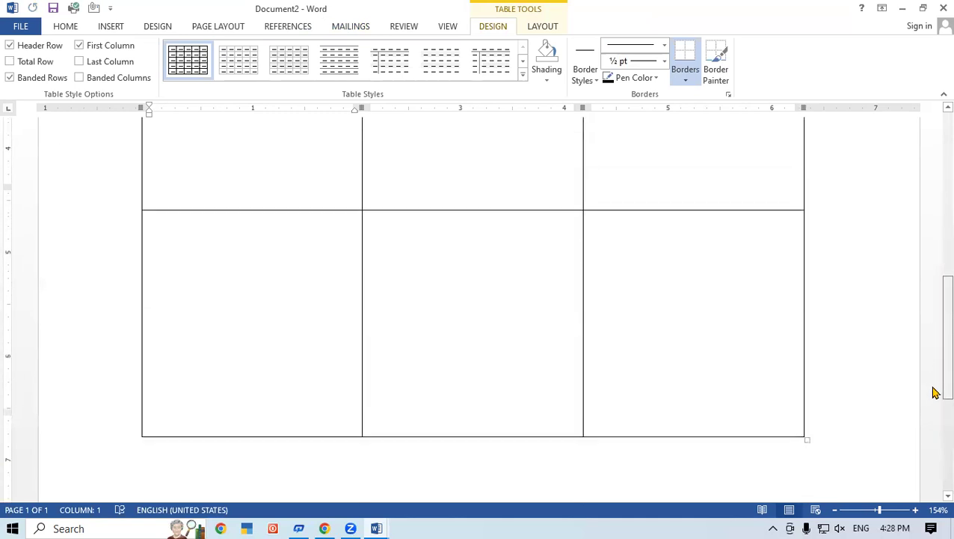
pyautogui.scroll(-2, 934, 390)
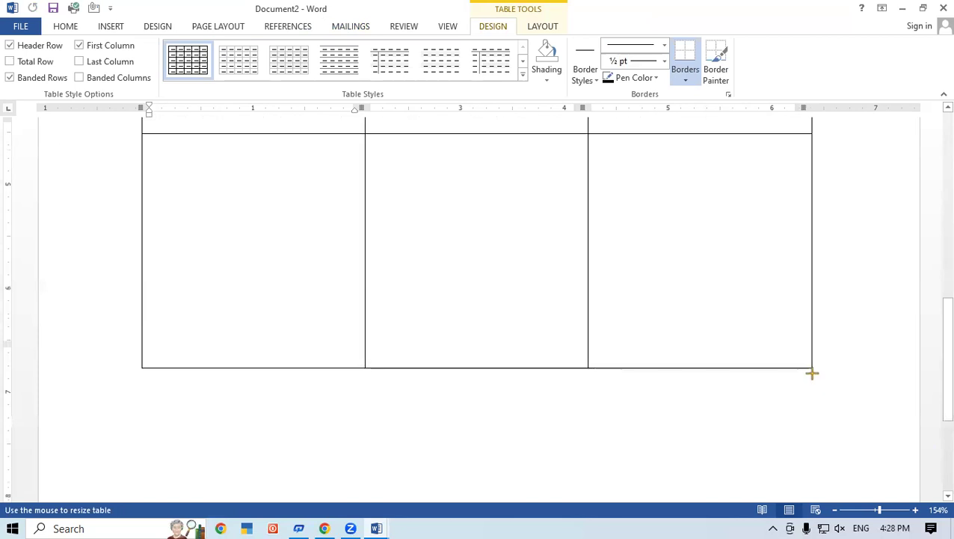
pyautogui.moveTo(810, 349); pyautogui.dragTo(823, 397)
pyautogui.moveTo(934, 368); pyautogui.dragTo(934, 198)
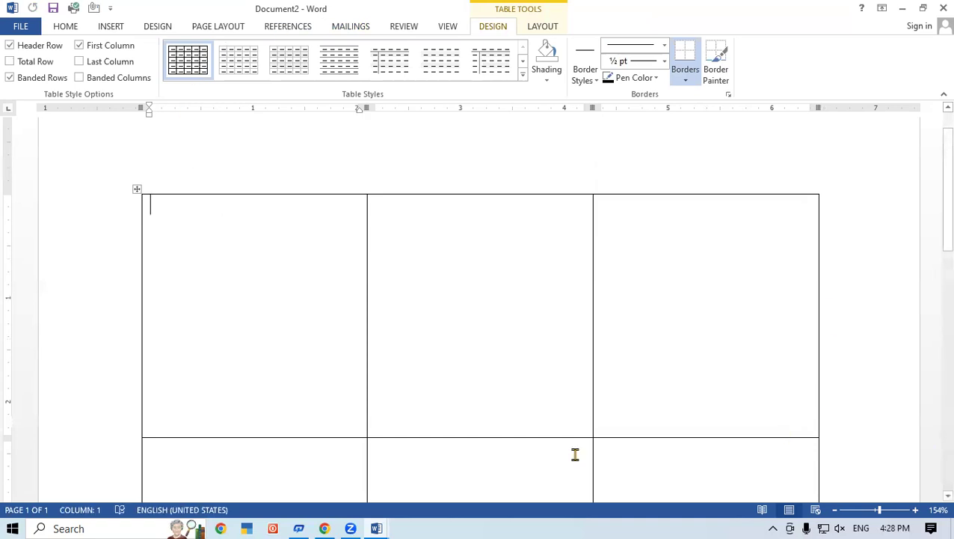
# Compare with the ID cards document, then return and place the caret in the table's top-left cell.
pyautogui.click(375, 526)
pyautogui.click(335, 488)
pyautogui.click(376, 527)
pyautogui.click(434, 484)
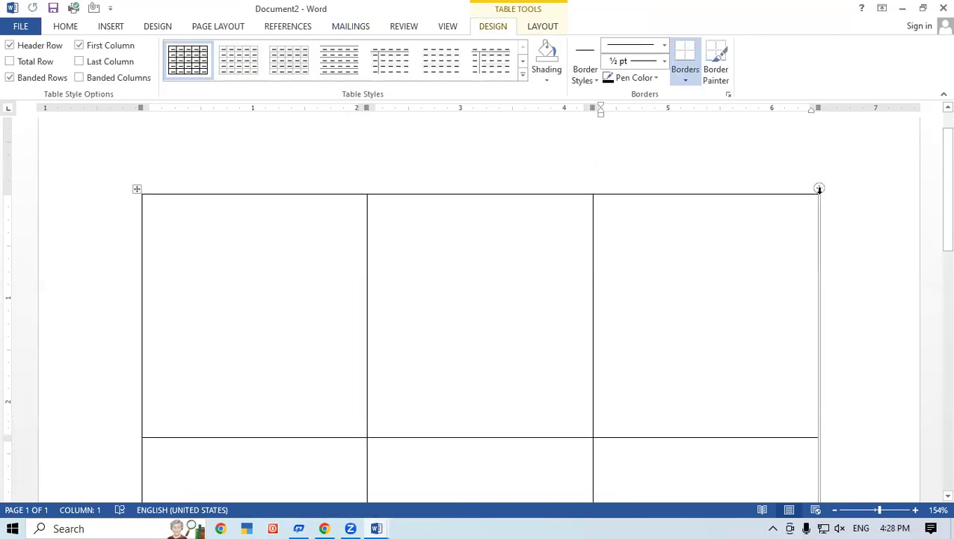
pyautogui.click(819, 190)
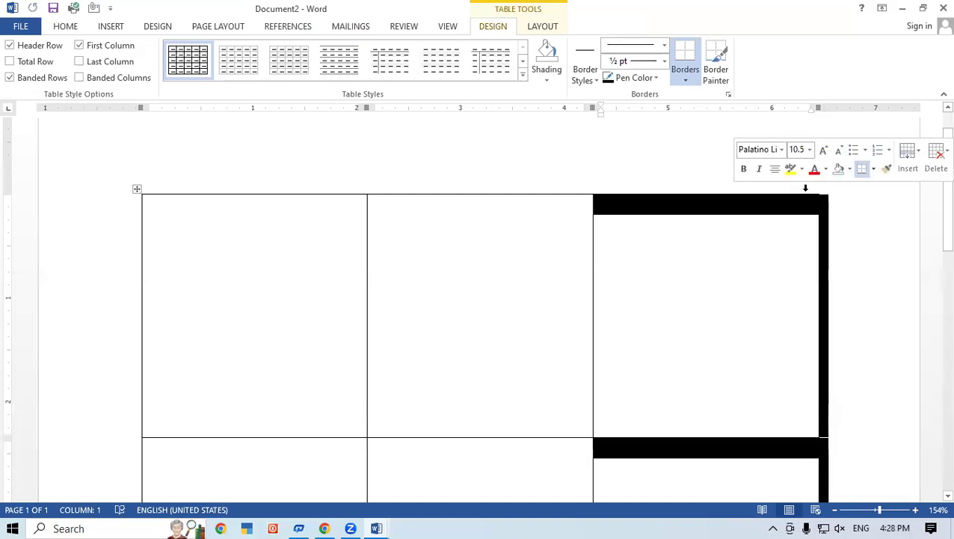
pyautogui.click(899, 255)
pyautogui.click(621, 249)
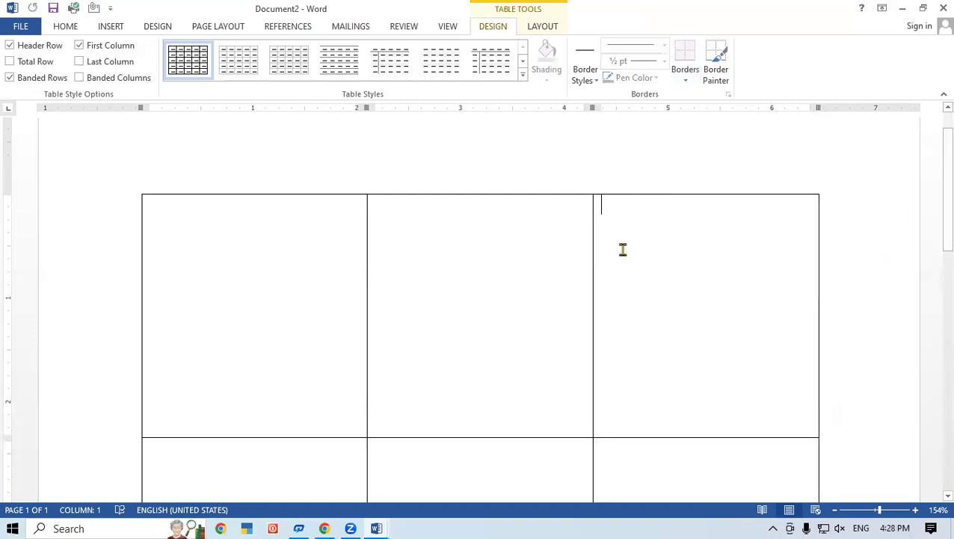
pyautogui.click(202, 213)
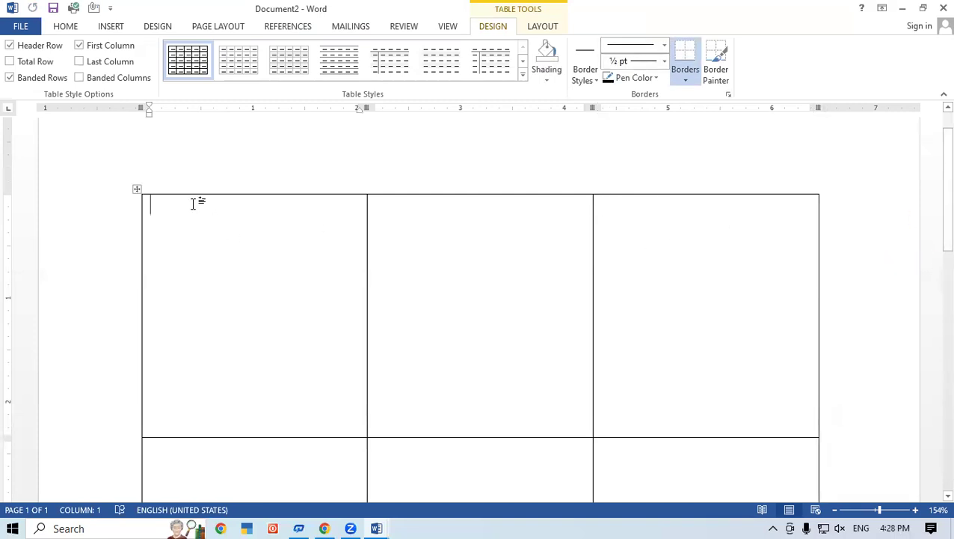
pyautogui.click(116, 30)
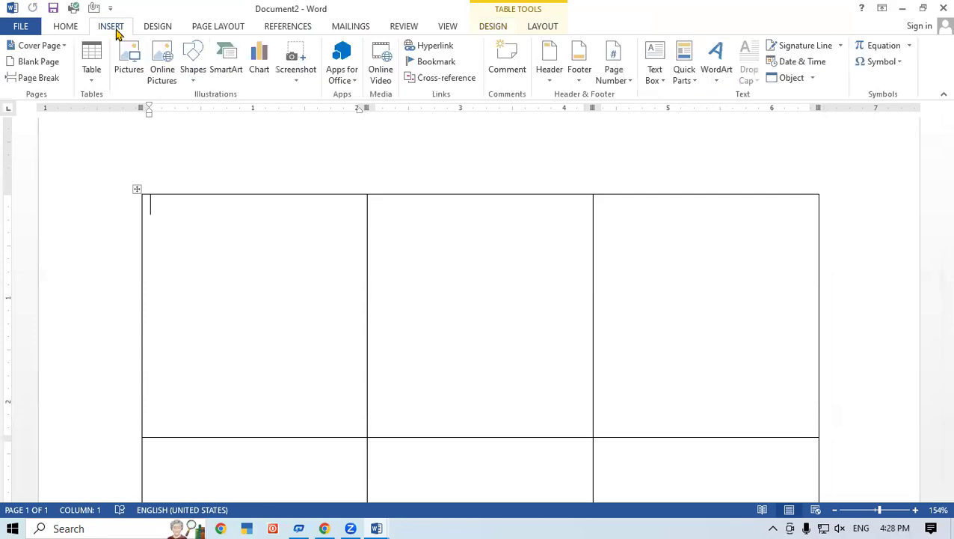
# Draw a rectangle across the top-left cell and curve its bottom edge into a wave with Edit Points.
pyautogui.click(198, 79)
pyautogui.click(184, 185)
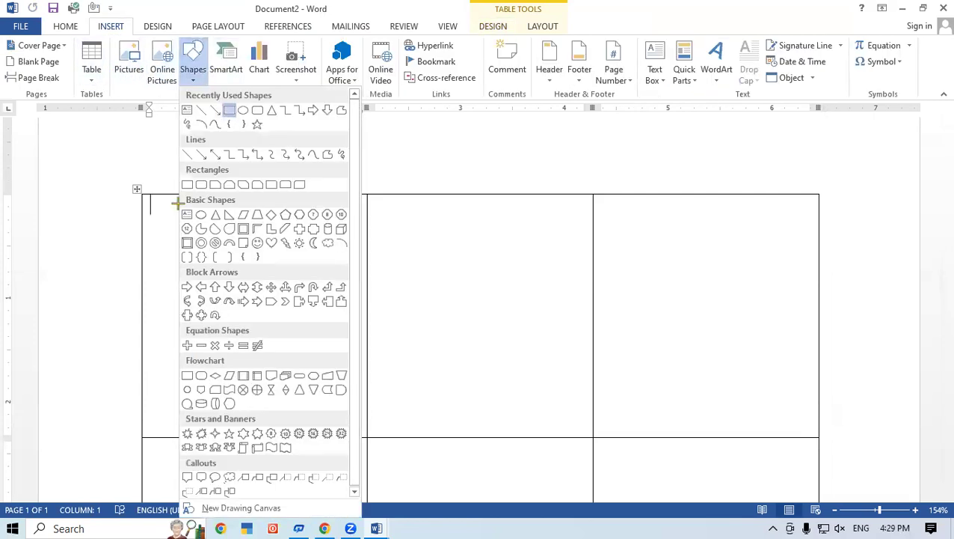
pyautogui.moveTo(155, 202); pyautogui.dragTo(356, 241)
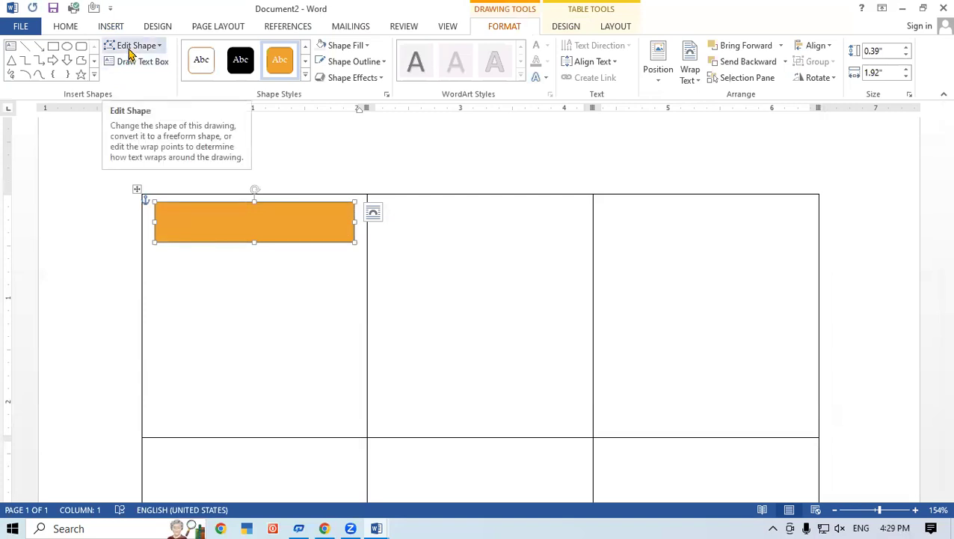
pyautogui.click(130, 46)
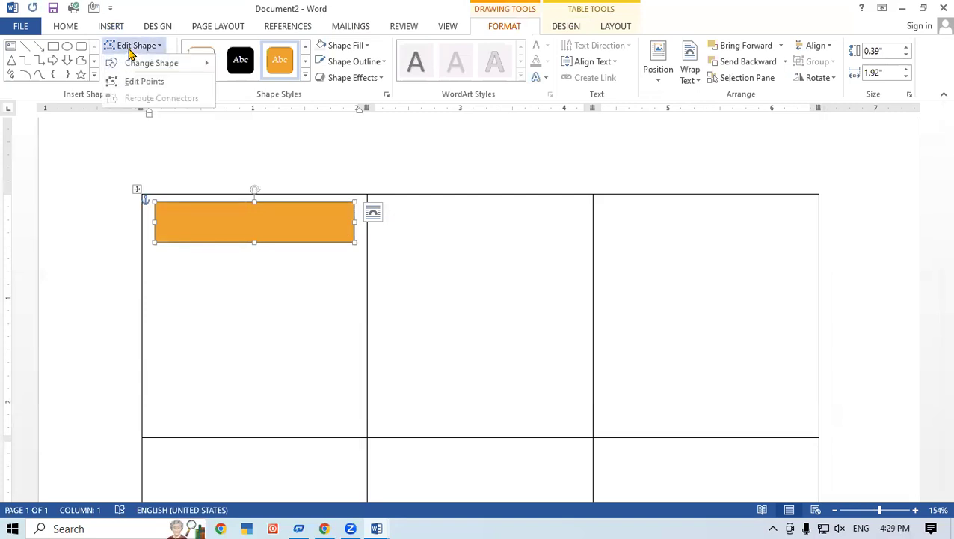
pyautogui.click(134, 84)
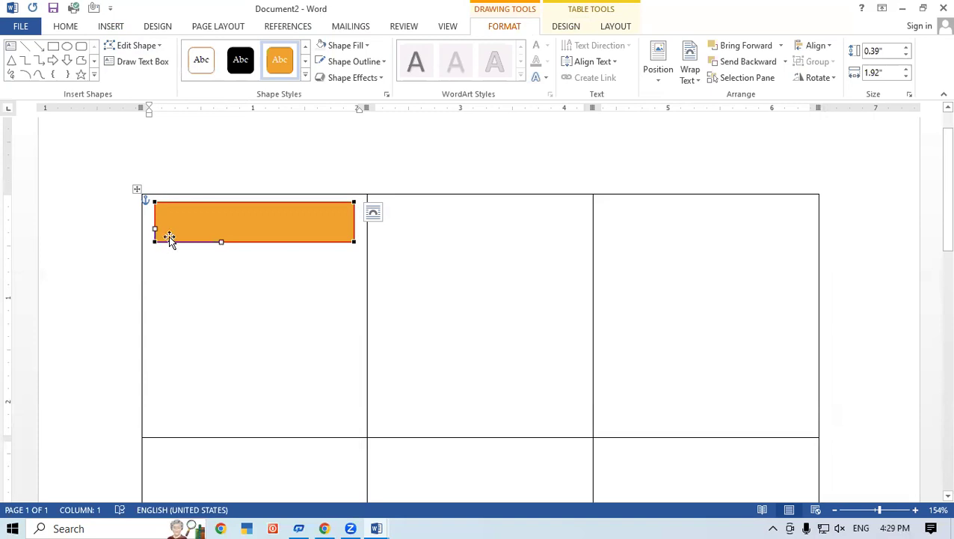
pyautogui.moveTo(223, 241); pyautogui.dragTo(240, 207)
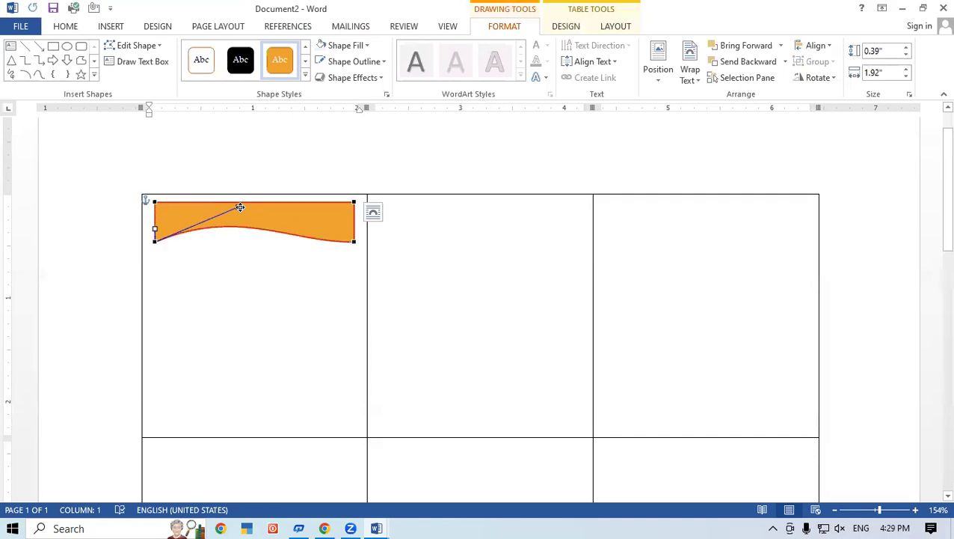
pyautogui.click(245, 250)
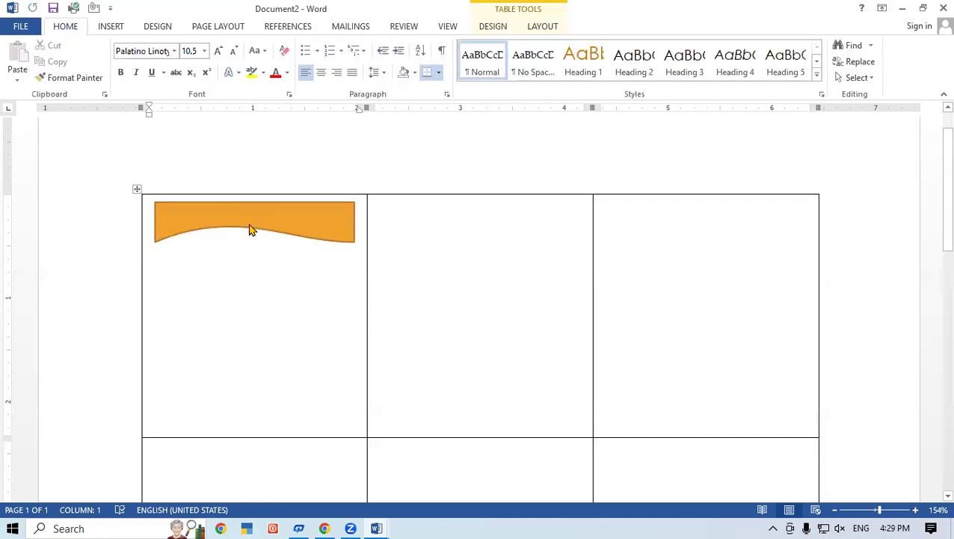
# Fill the wavy banner with light pink.
pyautogui.click(241, 216)
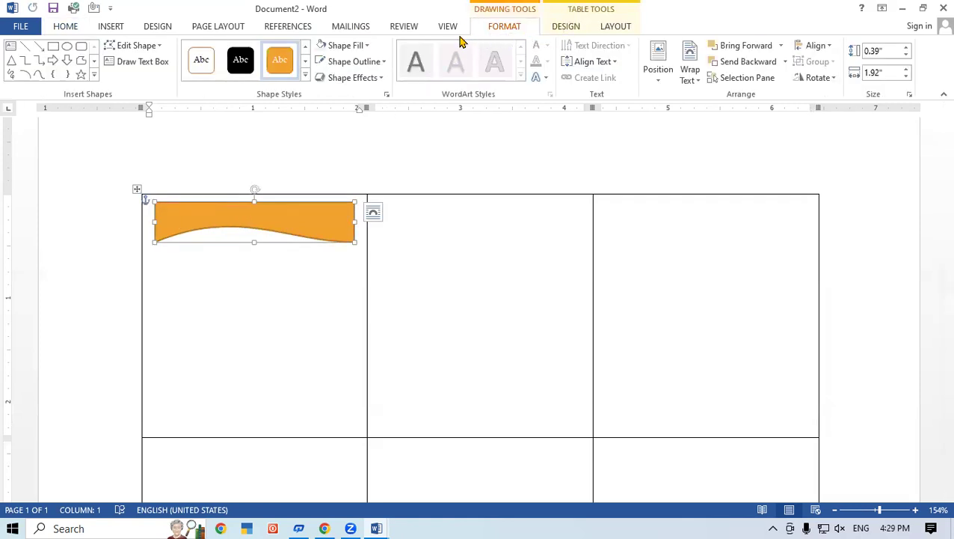
pyautogui.click(349, 46)
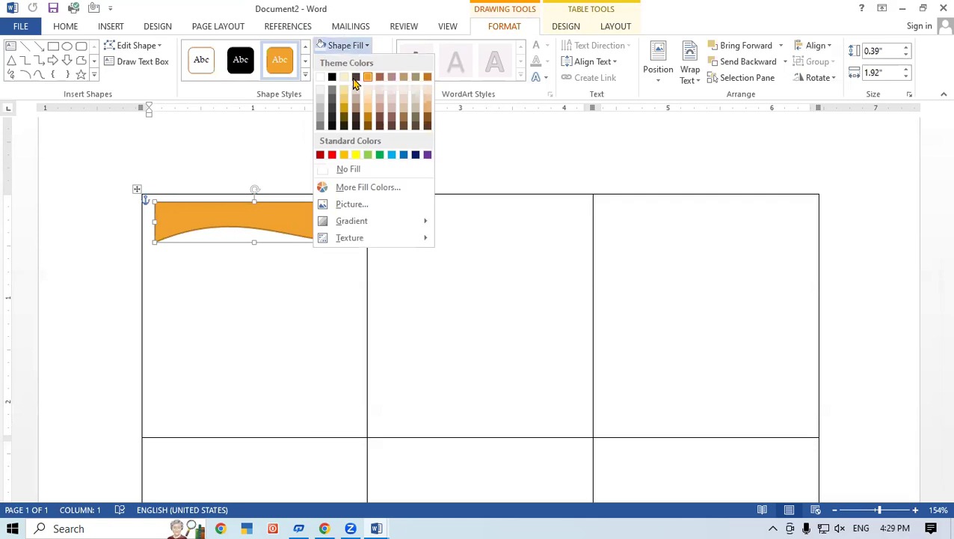
pyautogui.click(381, 95)
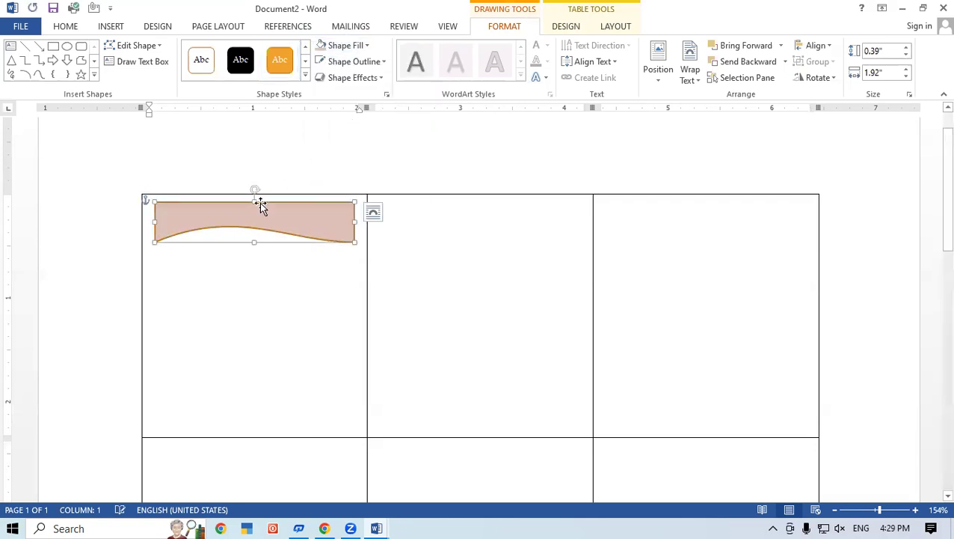
# Add the bold, coloured heading 'GAYATRI INSTITUTE' inside the banner.
pyautogui.rightClick(252, 209)
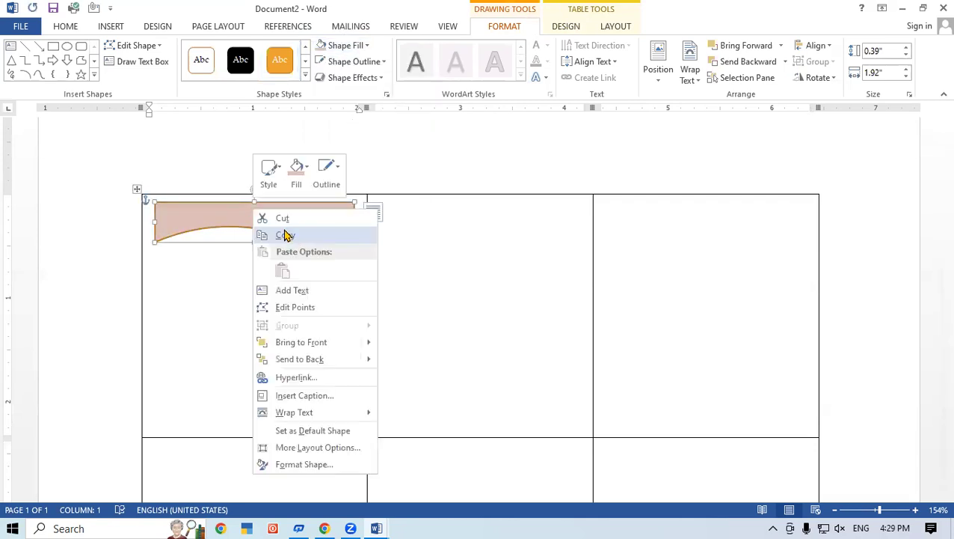
pyautogui.click(294, 290)
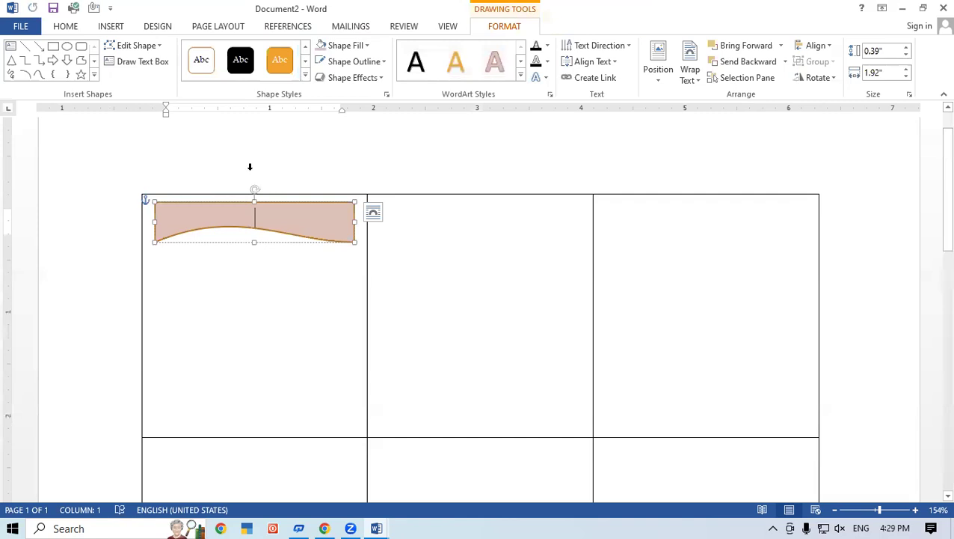
pyautogui.click(69, 27)
pyautogui.click(120, 72)
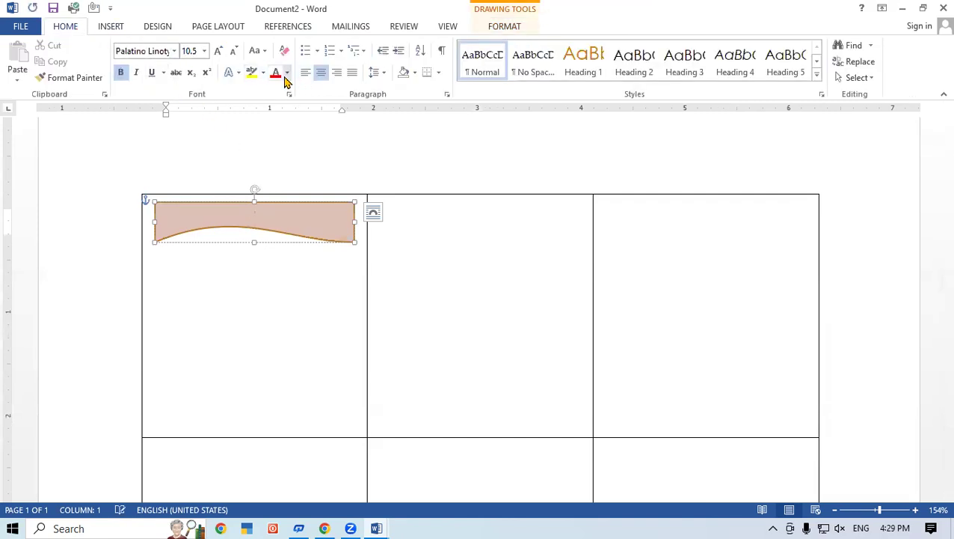
pyautogui.click(287, 72)
pyautogui.click(288, 121)
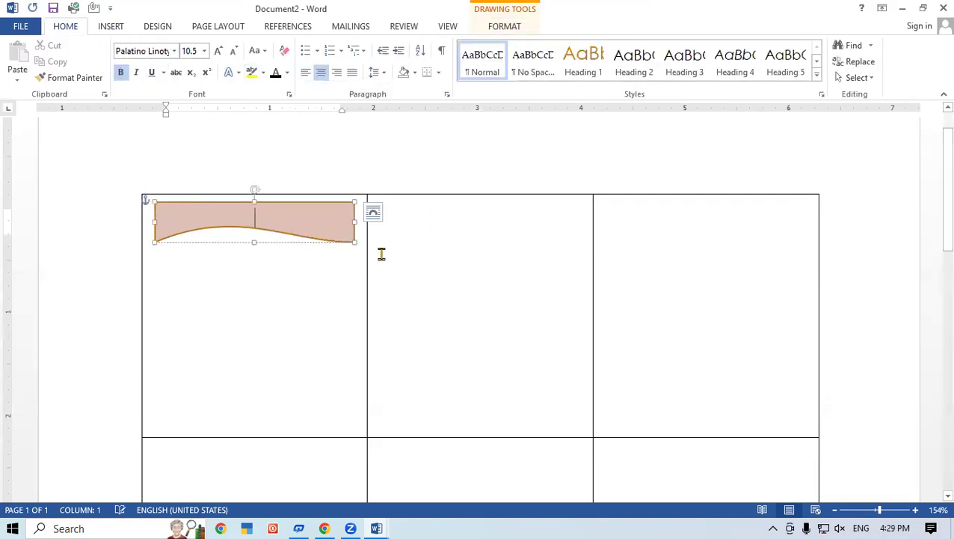
pyautogui.write('GAYATRI INSTITUTE')
pyautogui.click(305, 329)
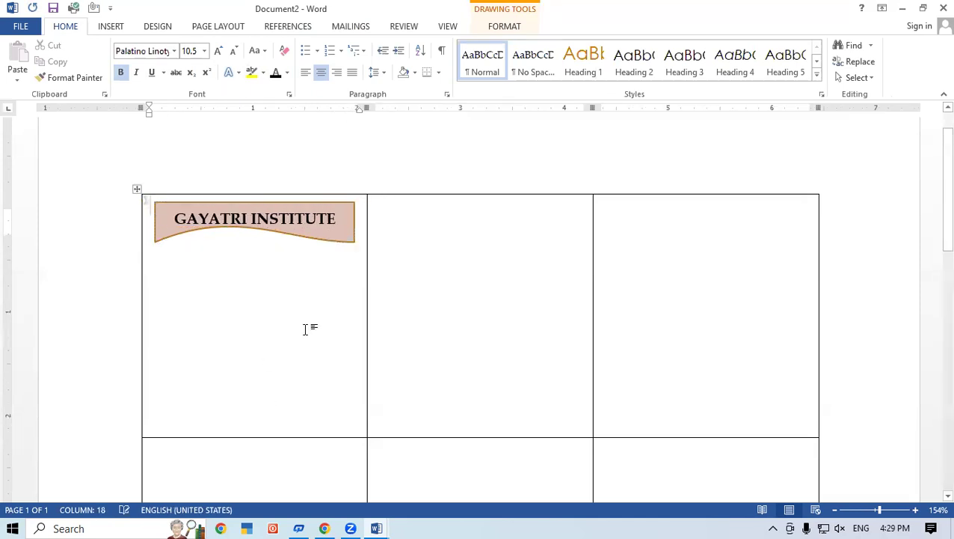
# Draw an orange oval centred below the GAYATRI INSTITUTE banner.
pyautogui.click(112, 28)
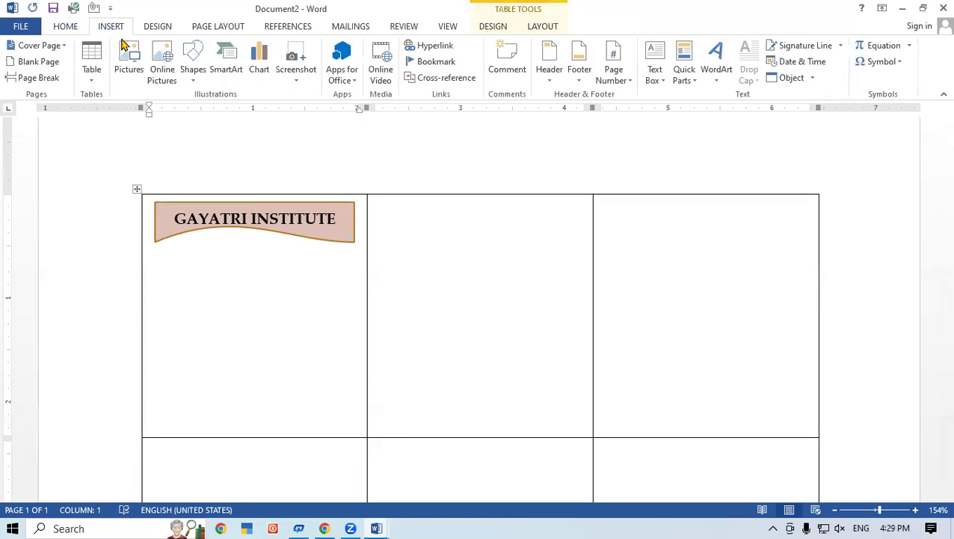
pyautogui.click(193, 73)
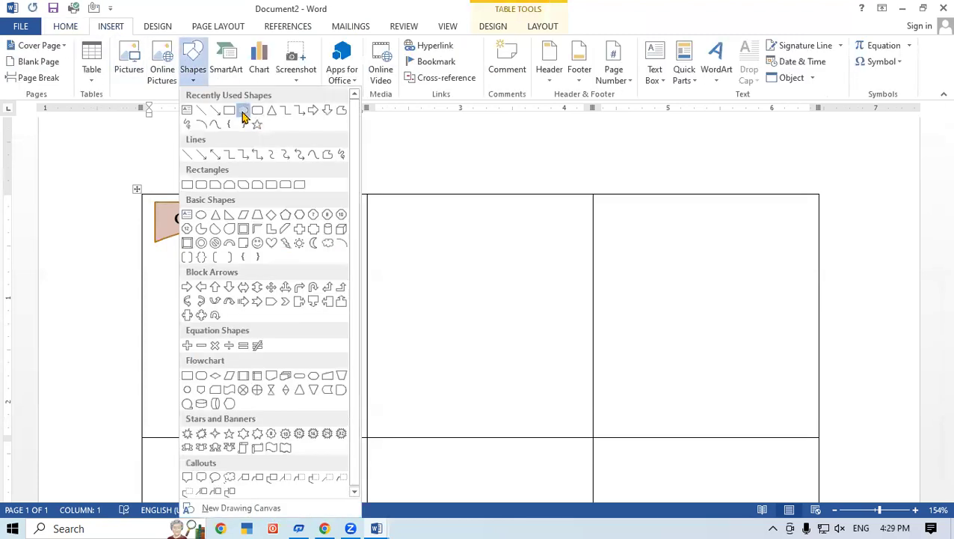
pyautogui.click(250, 290)
pyautogui.moveTo(223, 241); pyautogui.dragTo(302, 313)
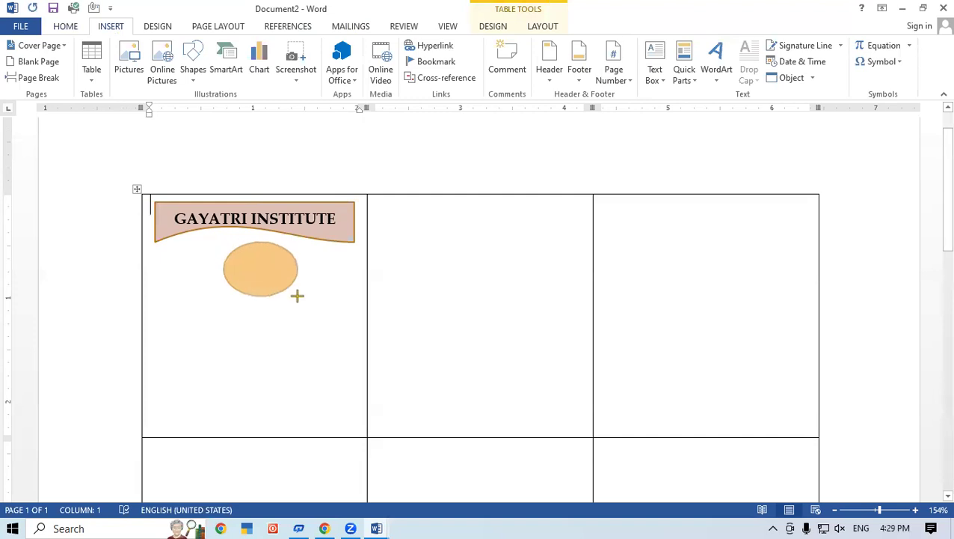
pyautogui.moveTo(259, 281); pyautogui.dragTo(247, 281)
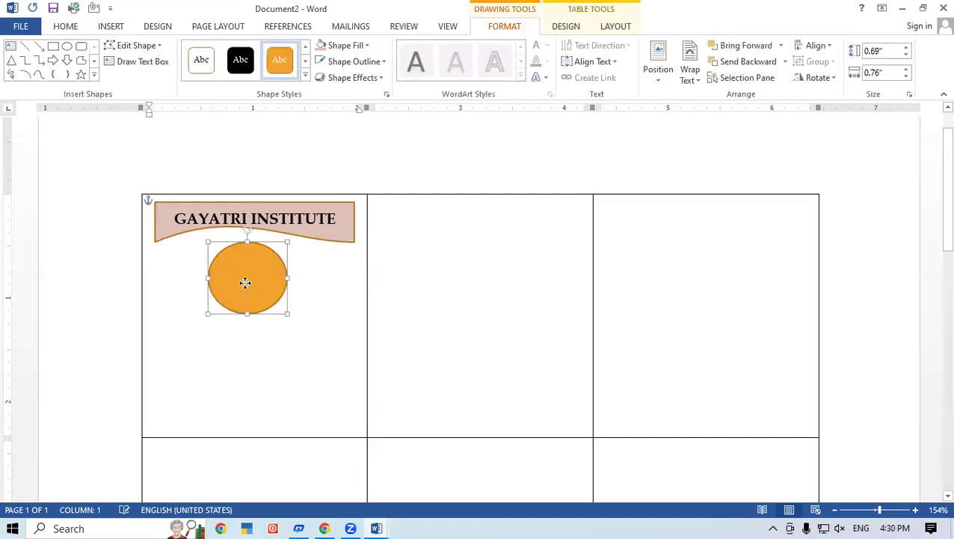
pyautogui.click(633, 234)
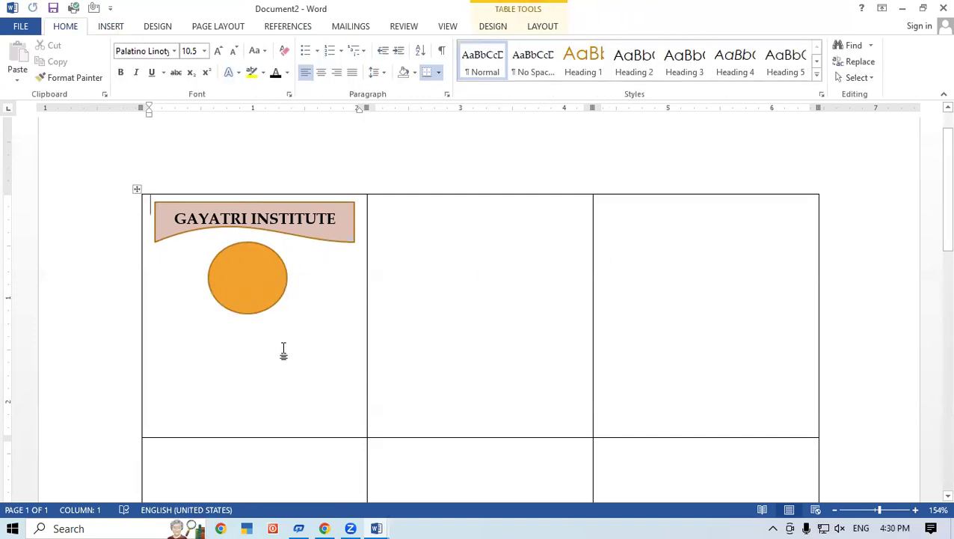
# Type the captions NAME:, FATHERS NAME:, COURSE:, ADDRESS:, MOB: on separate lines below the oval.
pyautogui.click(160, 334)
pyautogui.write('NAME')
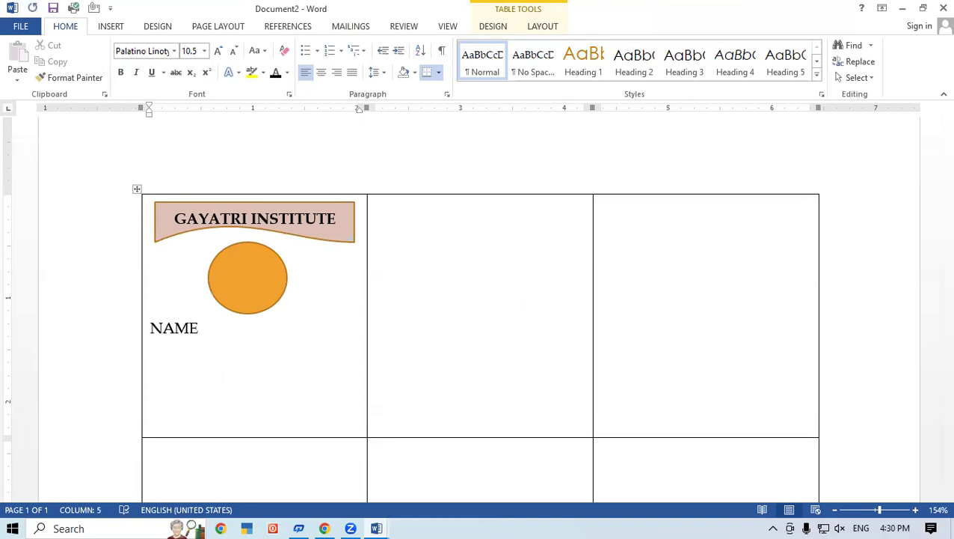
pyautogui.write(':')
pyautogui.press('Return')
pyautogui.write('FATHER')
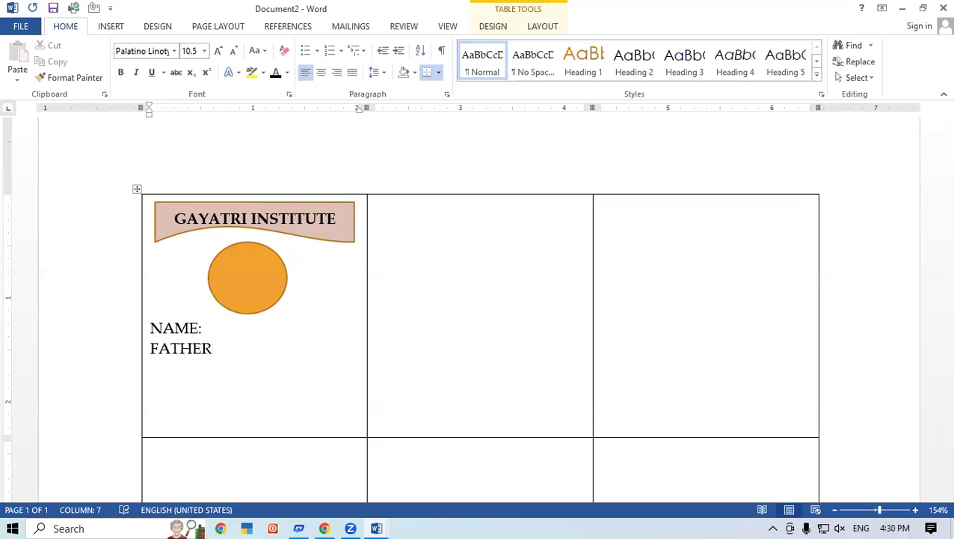
pyautogui.write('S NAME')
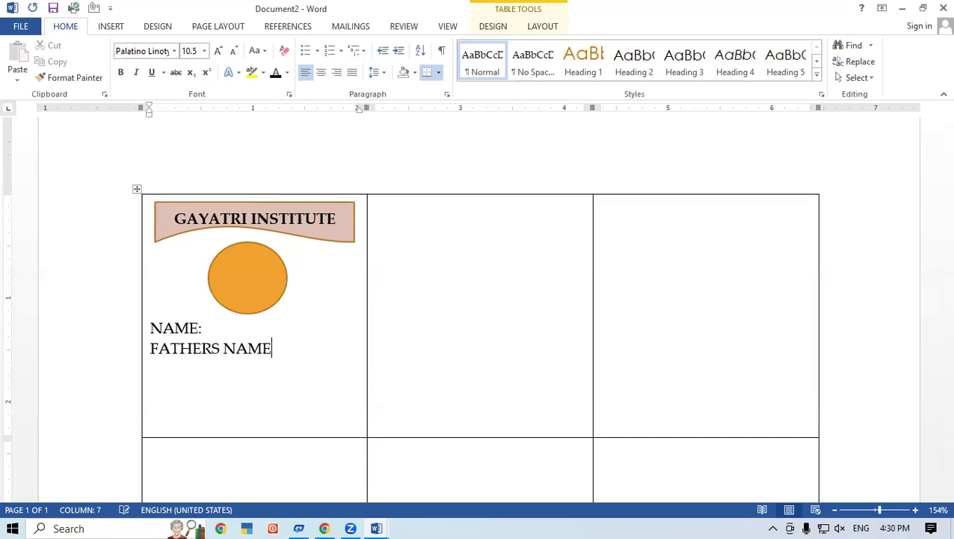
pyautogui.write(':')
pyautogui.press('Return')
pyautogui.write('c')
pyautogui.write('COURSE:')
pyautogui.press('Return')
pyautogui.write('ADDRESS')
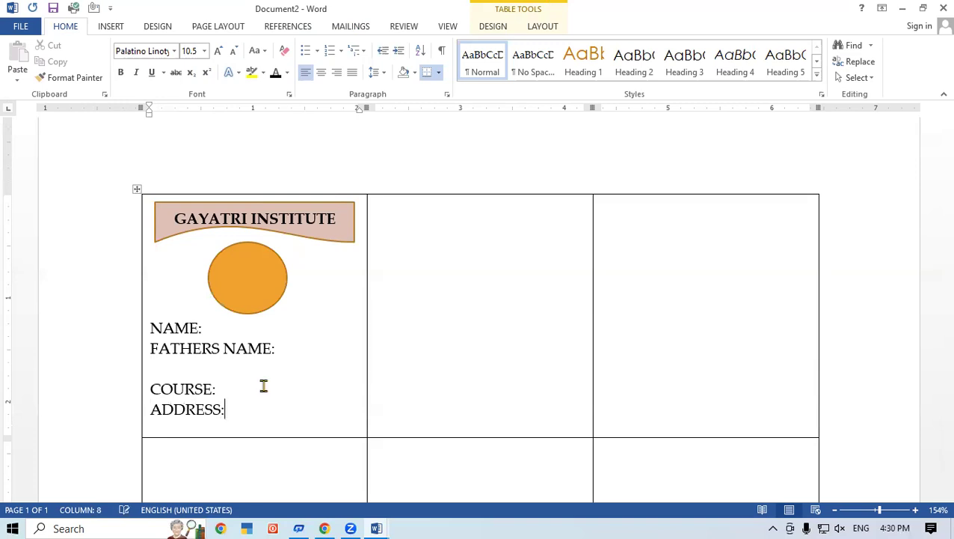
pyautogui.press('Return')
pyautogui.write('MOB:')
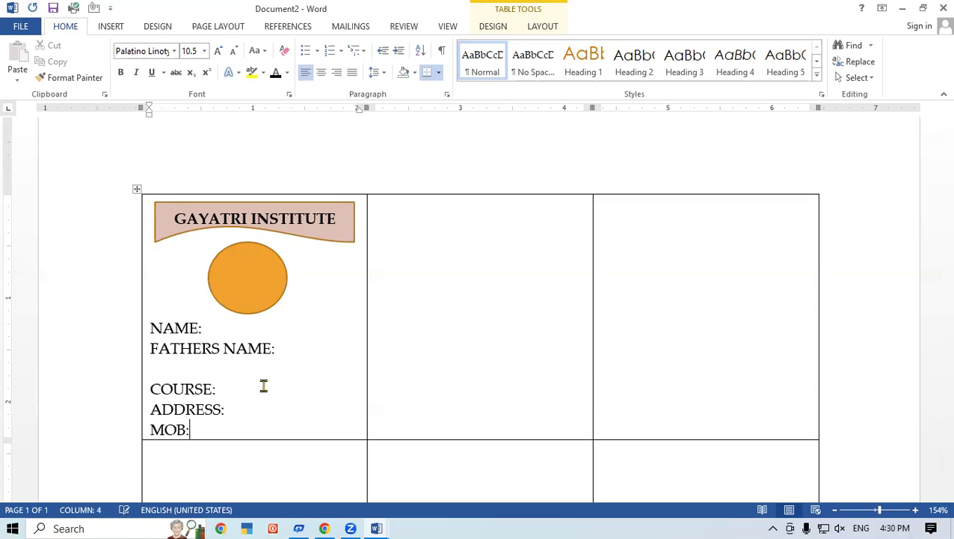
pyautogui.click(520, 313)
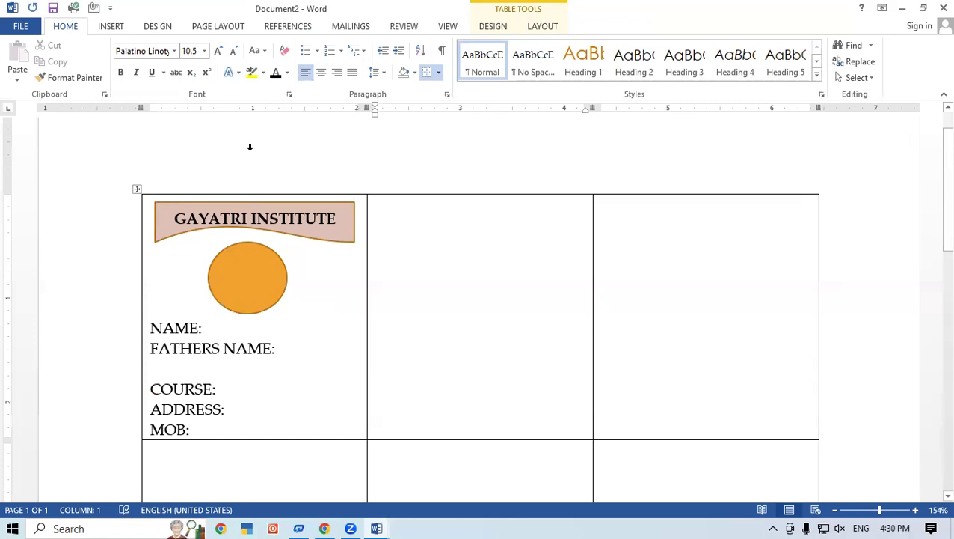
pyautogui.click(352, 26)
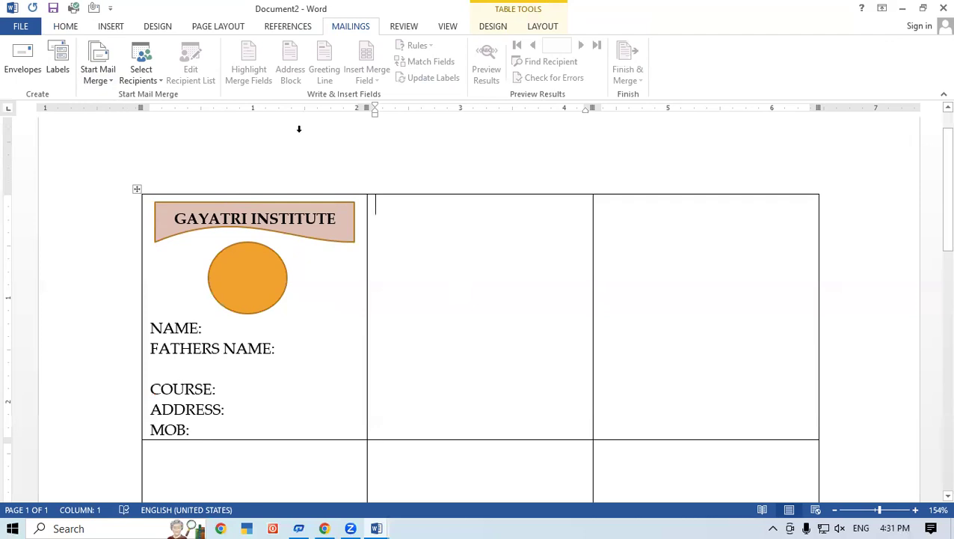
# Start a Labels mail merge using Microsoft 1/4 Letter and confirm replacing the document's contents.
pyautogui.click(110, 78)
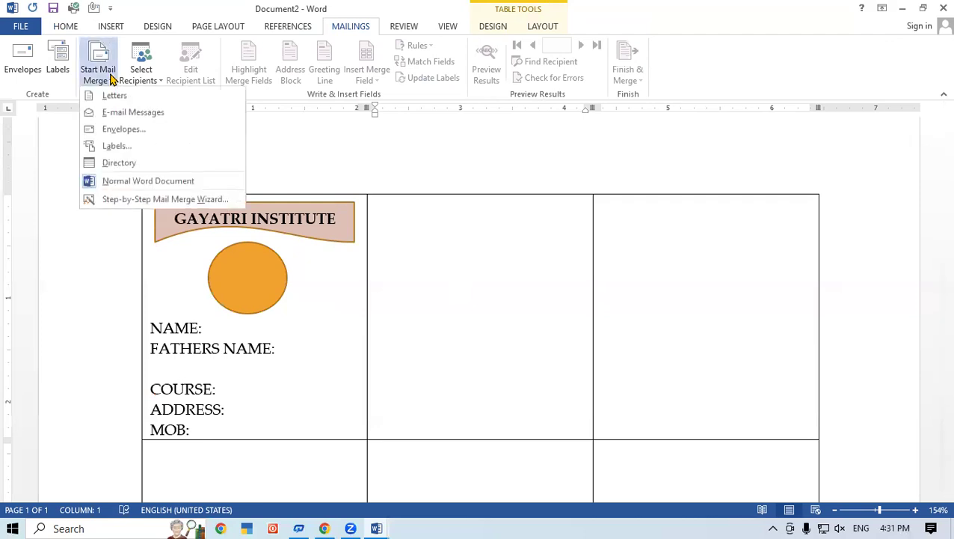
pyautogui.click(113, 147)
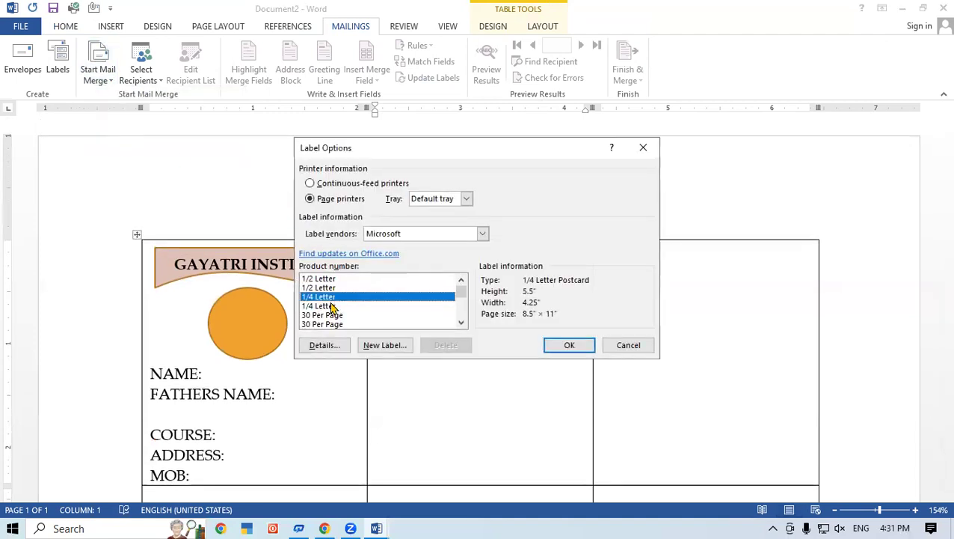
pyautogui.click(573, 346)
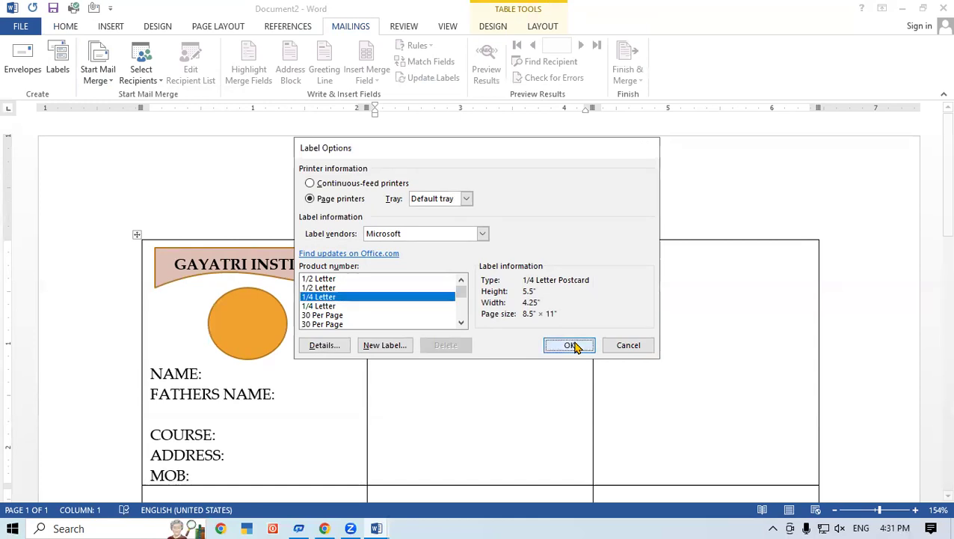
pyautogui.click(436, 313)
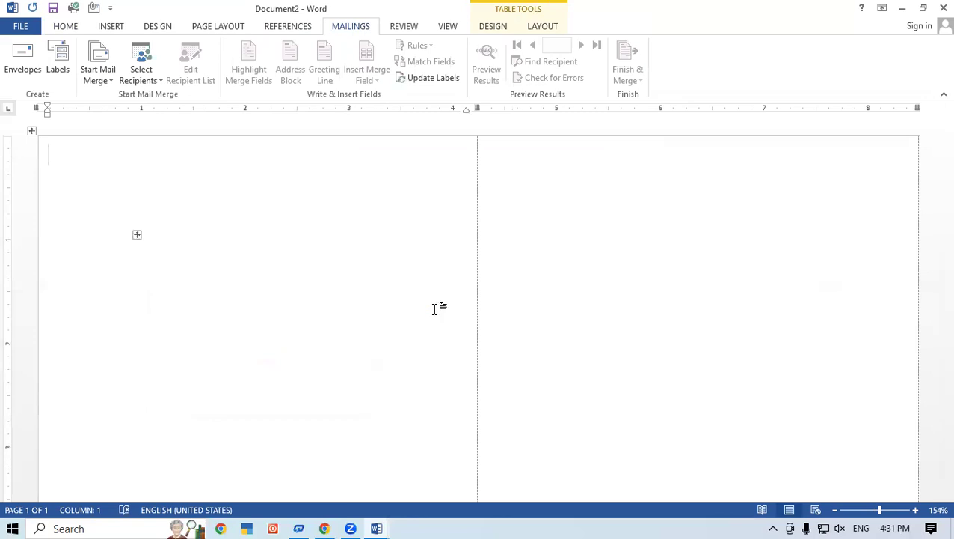
# Undo the deletion to restore the GAYATRI INSTITUTE ID card design on the label sheet.
pyautogui.hotkey('ctrl', 'z')
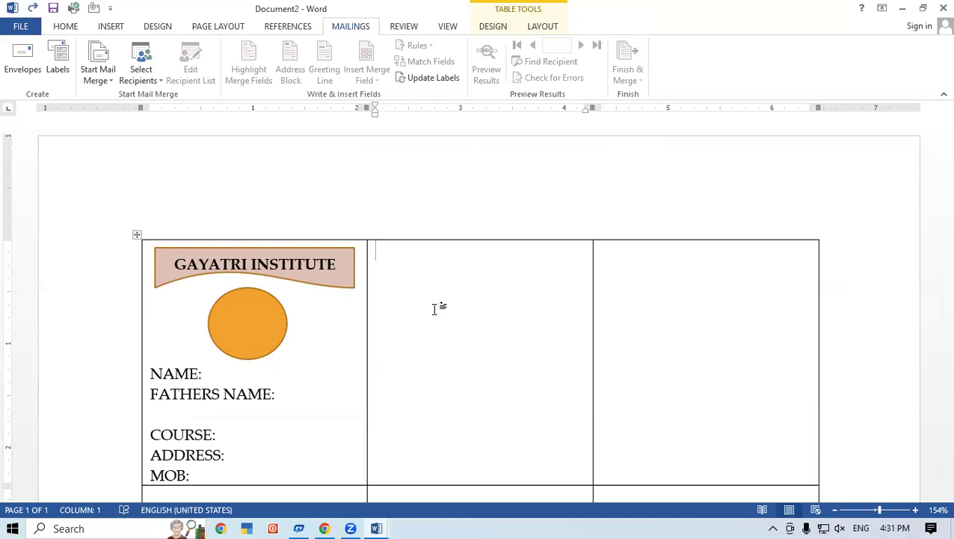
pyautogui.click(451, 78)
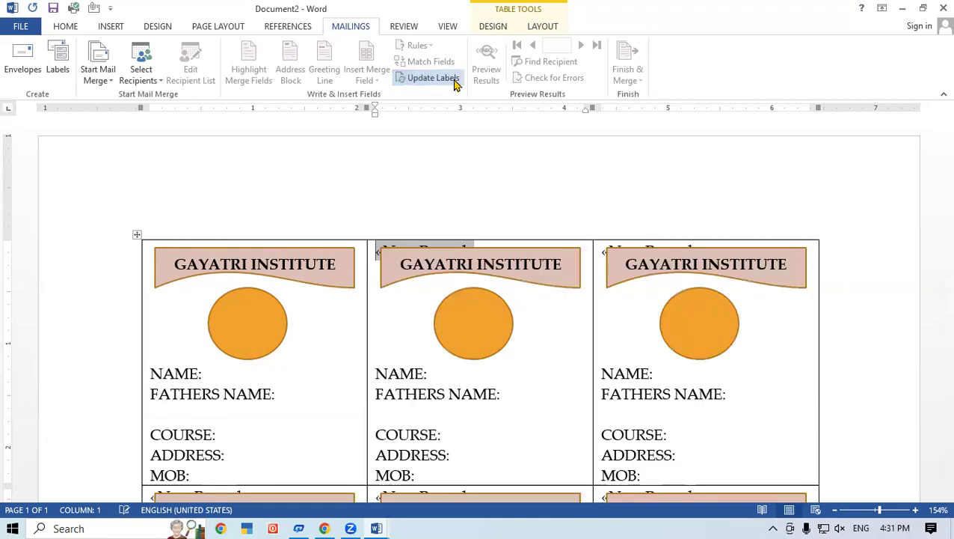
pyautogui.scroll(-6, 934, 213)
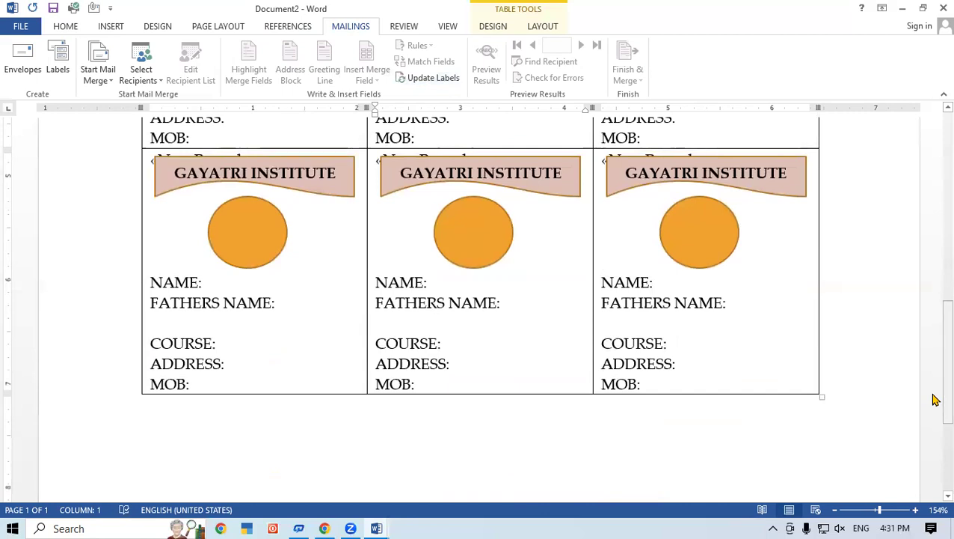
pyautogui.scroll(3, 935, 341)
pyautogui.scroll(3, 935, 340)
pyautogui.scroll(3, 934, 292)
pyautogui.scroll(3, 933, 262)
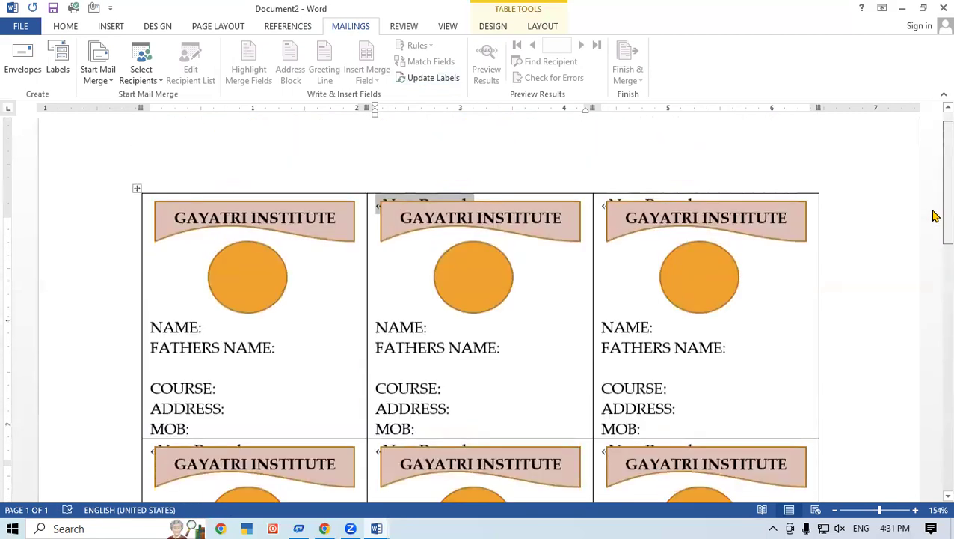
pyautogui.scroll(1, 934, 213)
pyautogui.scroll(1, 934, 213)
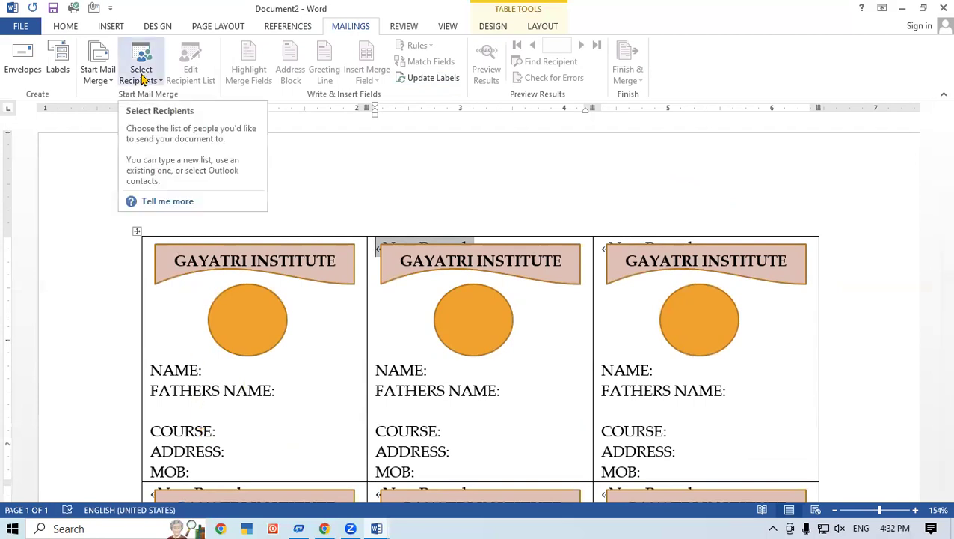
# Use Sheet1$ of the Excel workbook 4.3 in the Music folder, with headers, as recipients.
pyautogui.click(143, 80)
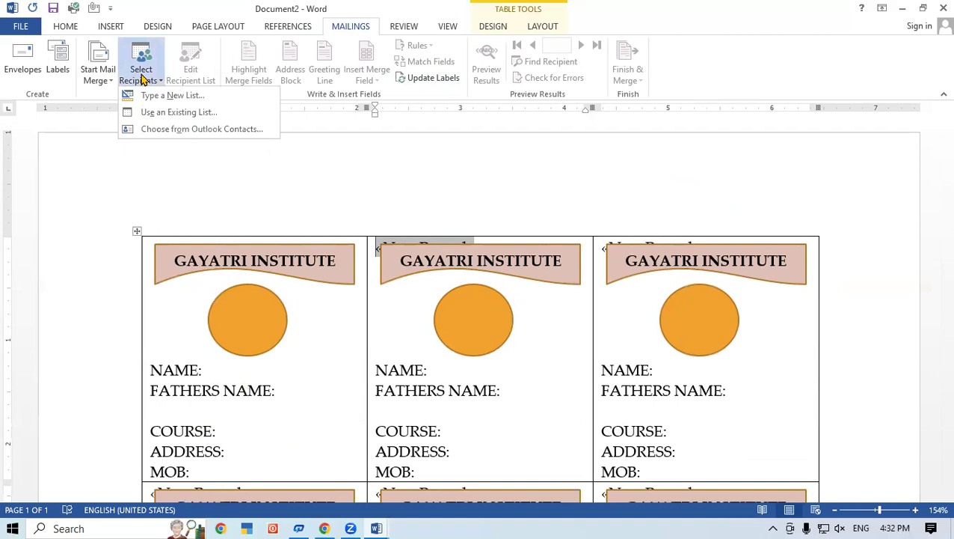
pyautogui.click(148, 120)
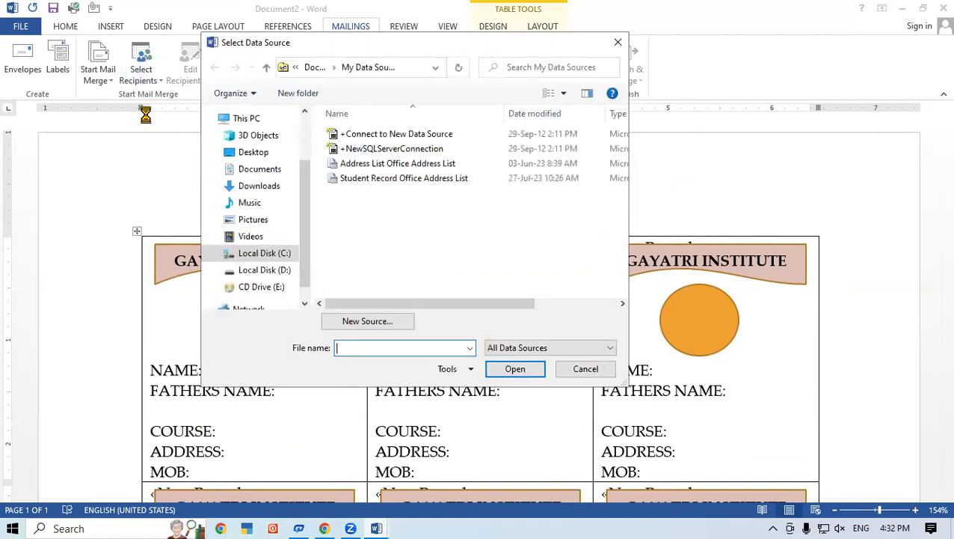
pyautogui.moveTo(249, 203)
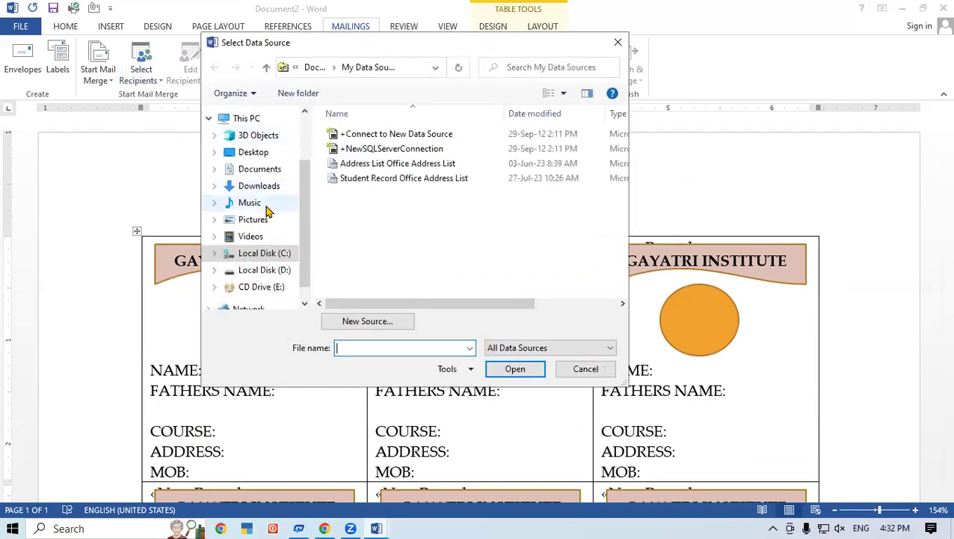
pyautogui.click(266, 206)
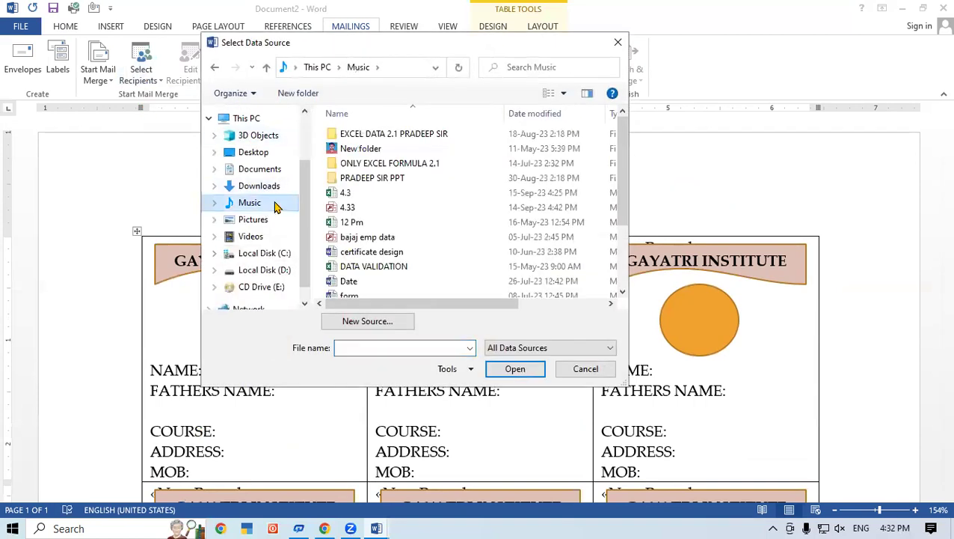
pyautogui.click(344, 196)
pyautogui.click(544, 369)
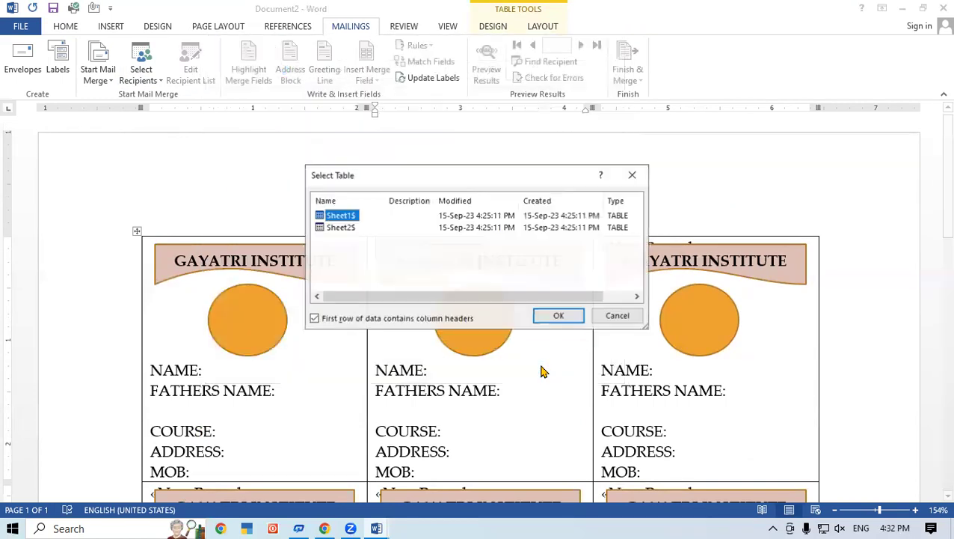
pyautogui.click(556, 315)
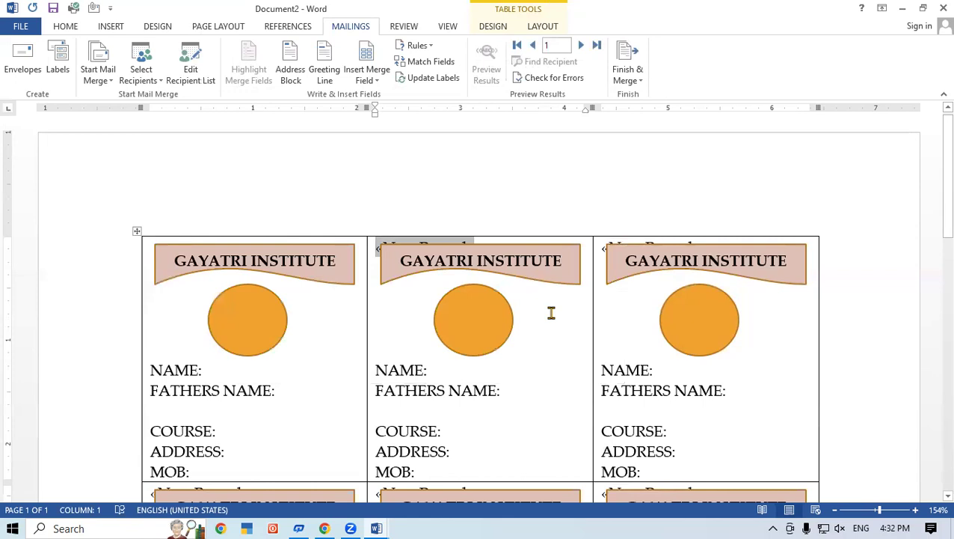
# Insert the NAME and FATHERS_NAME merge fields after their captions on the first card.
pyautogui.scroll(-1, 550, 313)
pyautogui.scroll(1, 550, 313)
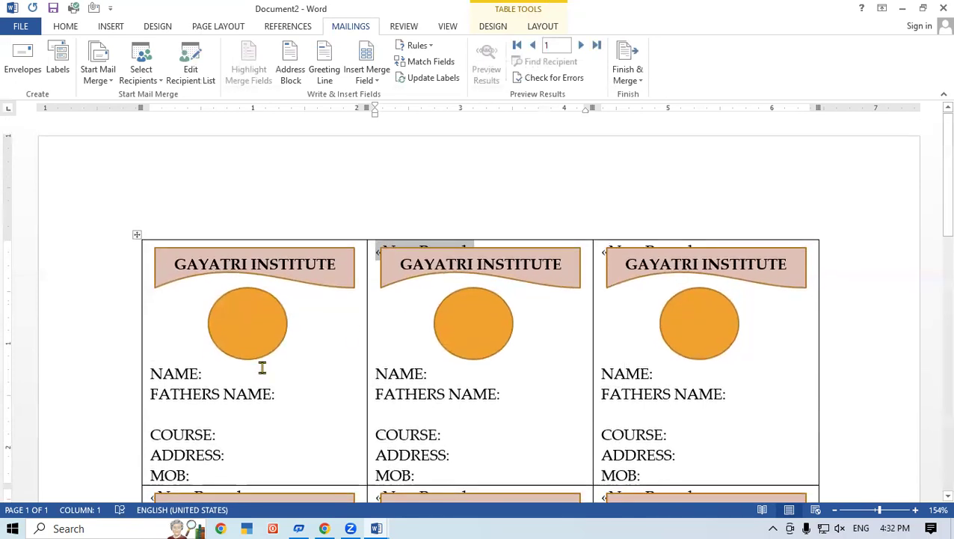
pyautogui.scroll(-3, 313, 382)
pyautogui.click(246, 266)
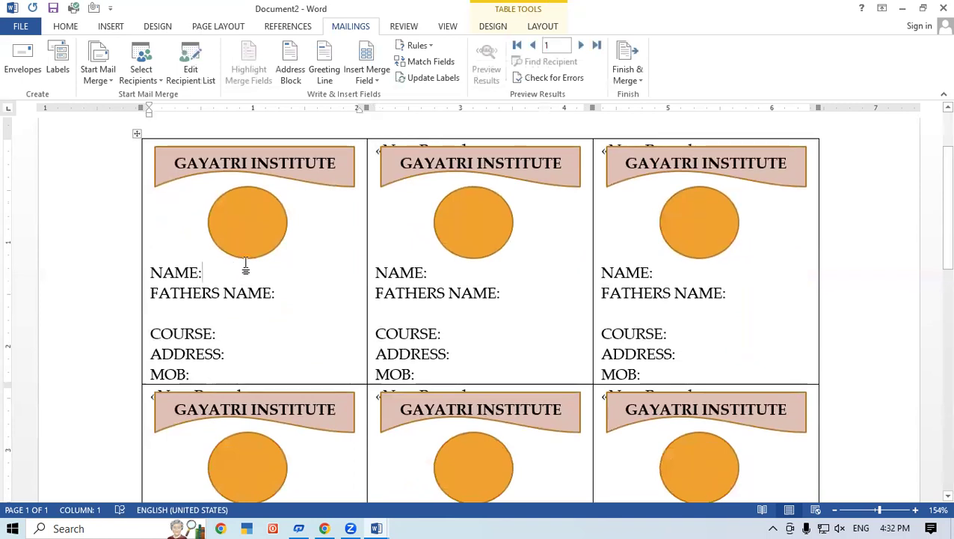
pyautogui.click(372, 74)
pyautogui.click(373, 102)
pyautogui.click(285, 294)
pyautogui.click(368, 75)
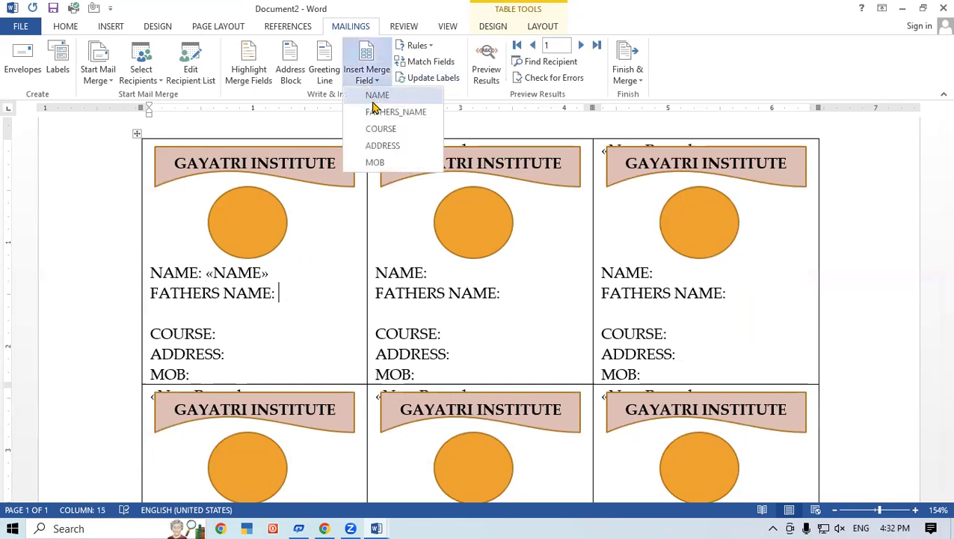
pyautogui.click(374, 112)
# Add COURSE, ADDRESS and MOB fields after their captions, then update all labels.
pyautogui.click(242, 352)
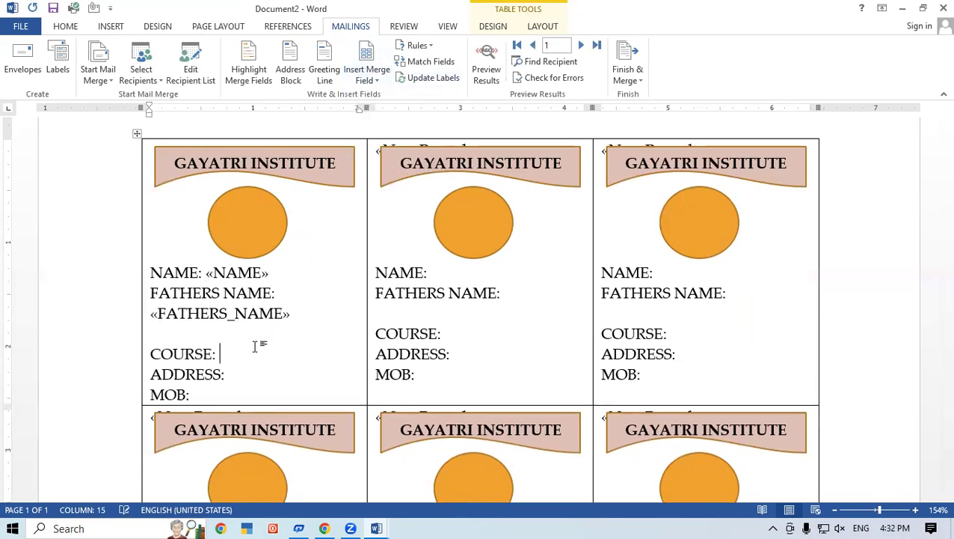
pyautogui.click(374, 78)
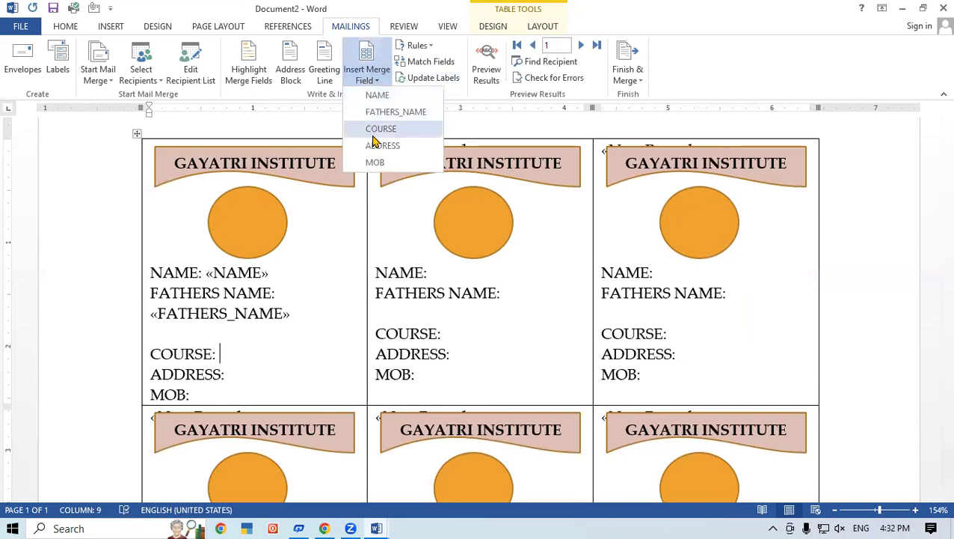
pyautogui.click(374, 135)
pyautogui.click(245, 373)
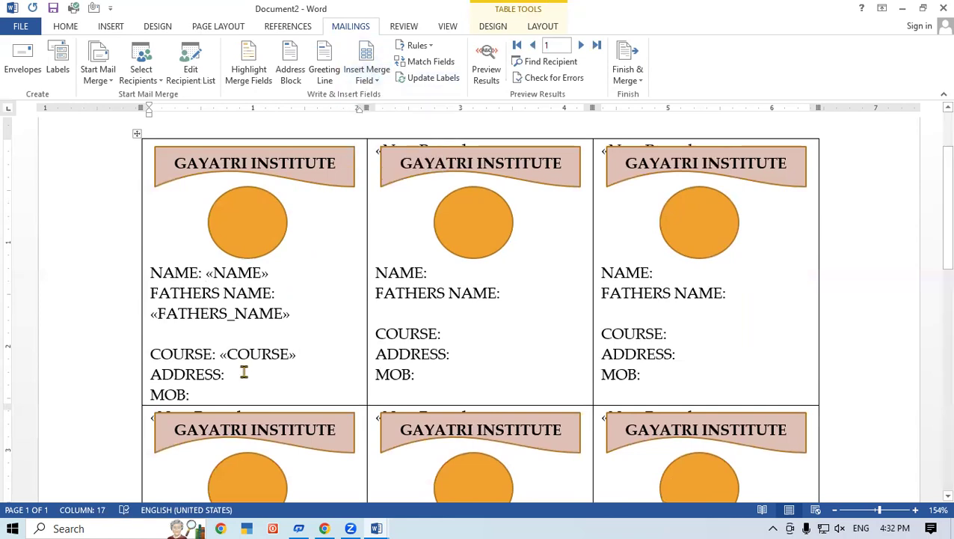
pyautogui.click(372, 78)
pyautogui.click(373, 147)
pyautogui.click(217, 395)
pyautogui.click(366, 74)
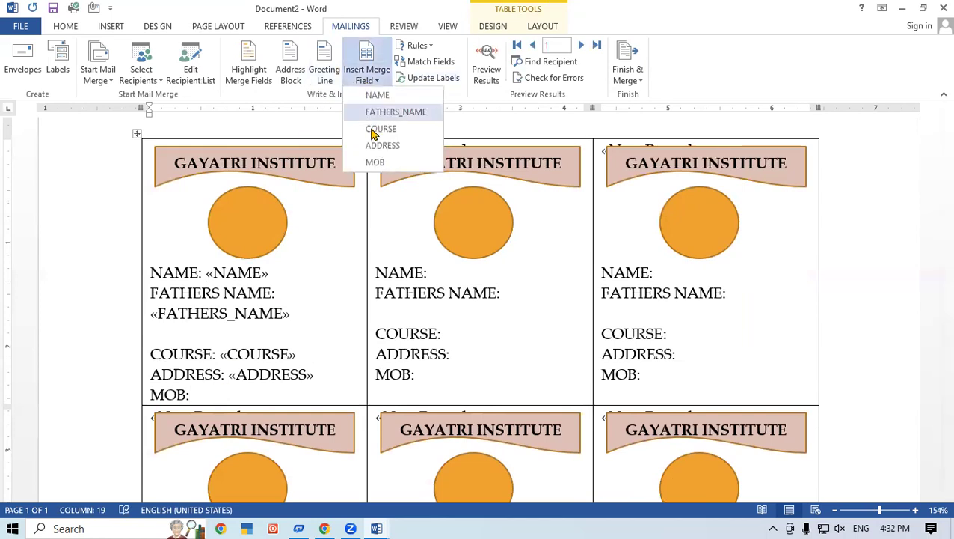
pyautogui.click(374, 162)
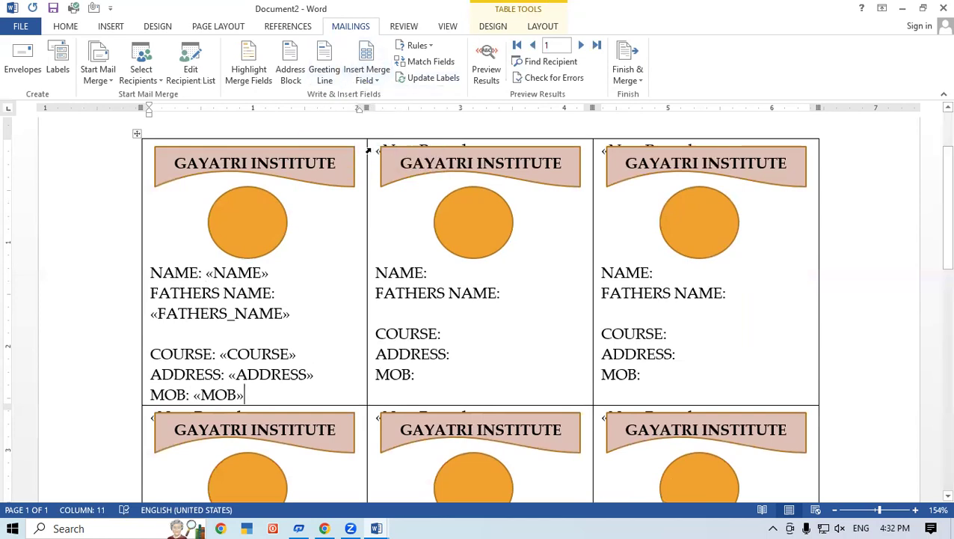
pyautogui.click(416, 85)
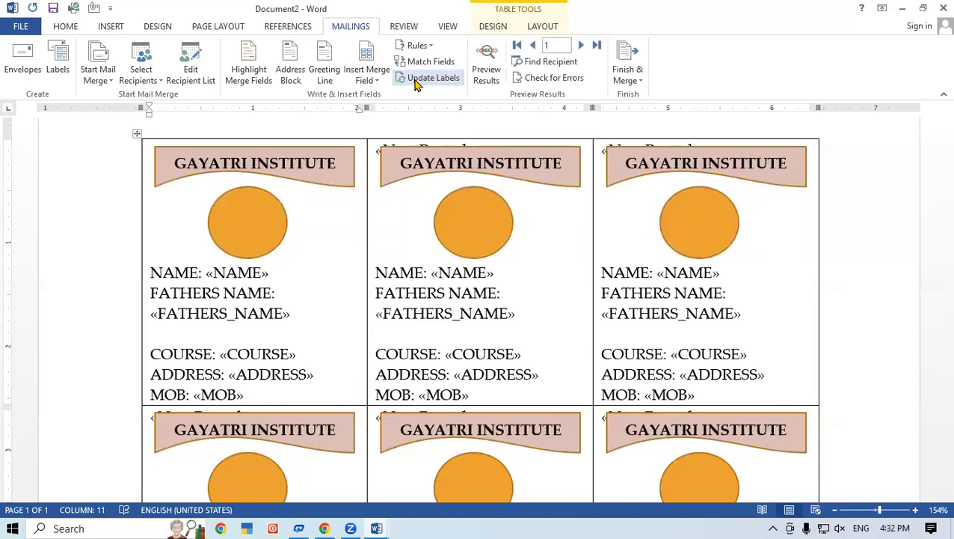
# Preview the cards with actual student names, courses, addresses and numbers from workbook 4.3.
pyautogui.click(486, 64)
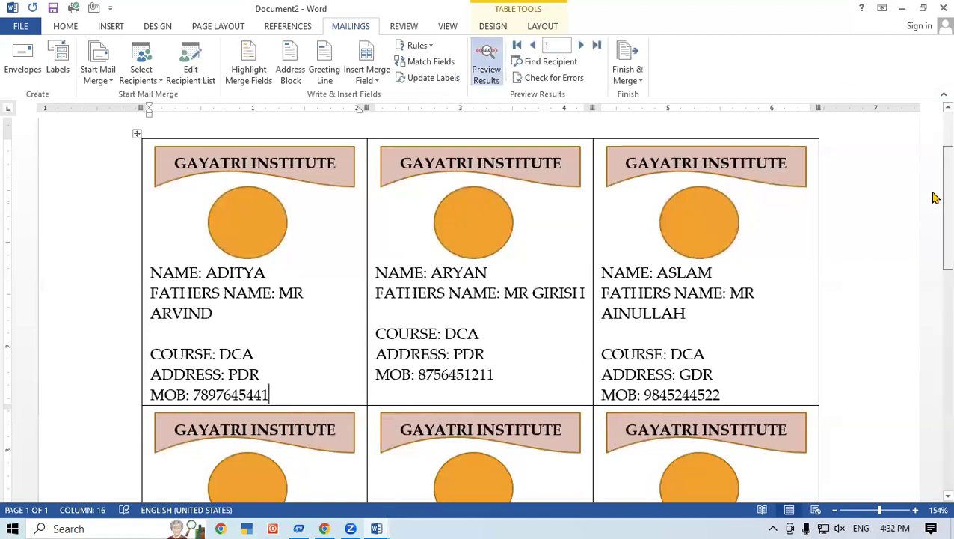
pyautogui.scroll(-3, 933, 202)
pyautogui.scroll(-1, 933, 221)
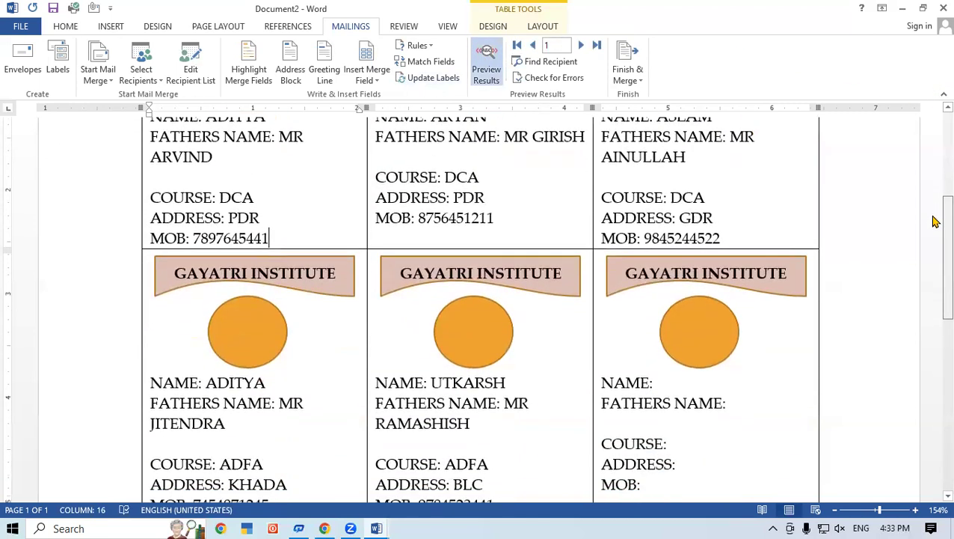
pyautogui.scroll(3, 933, 220)
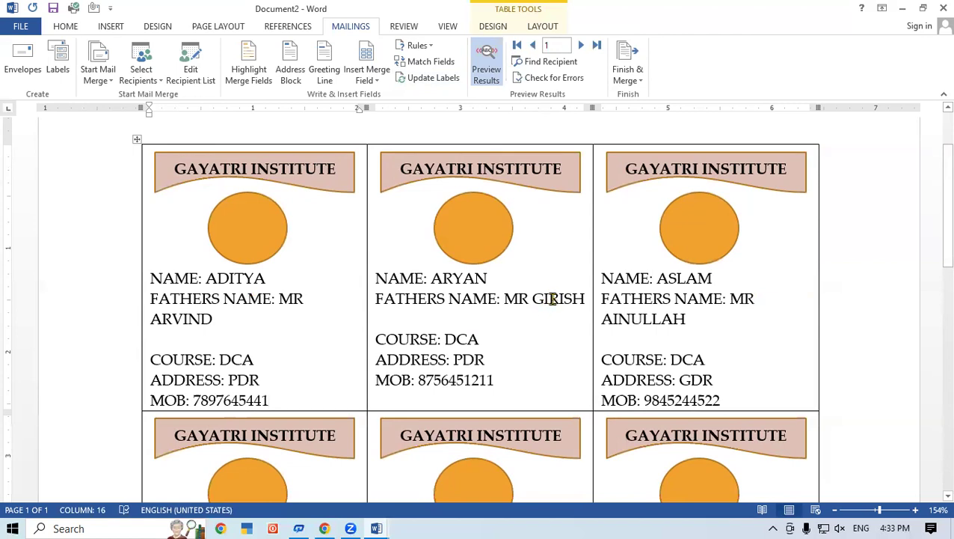
# Shade merged values grey and step the Address Block preview through four more students.
pyautogui.click(254, 77)
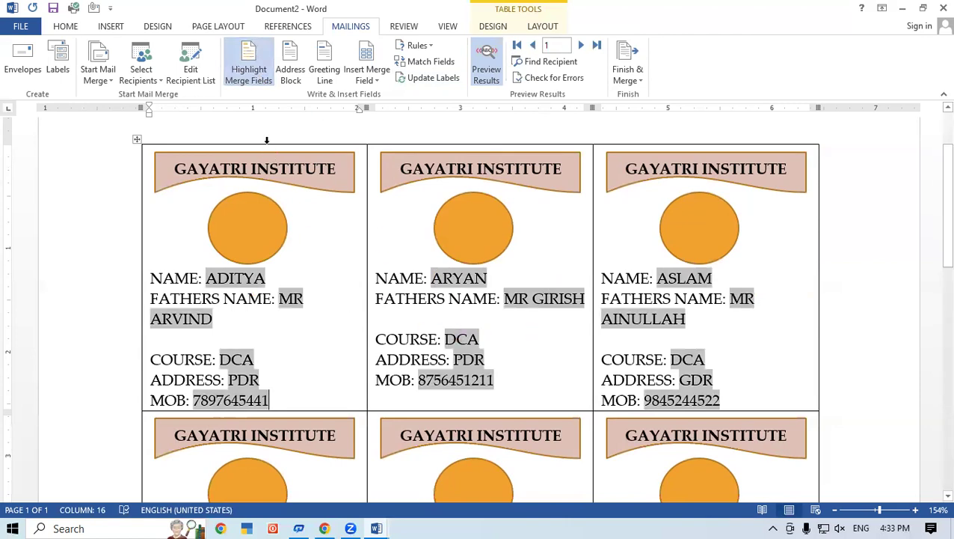
pyautogui.click(292, 71)
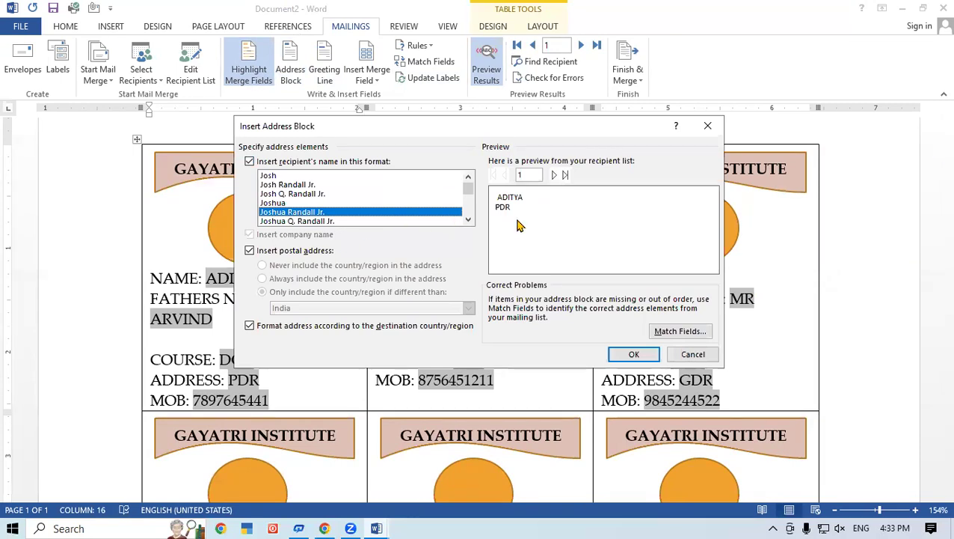
pyautogui.click(554, 175)
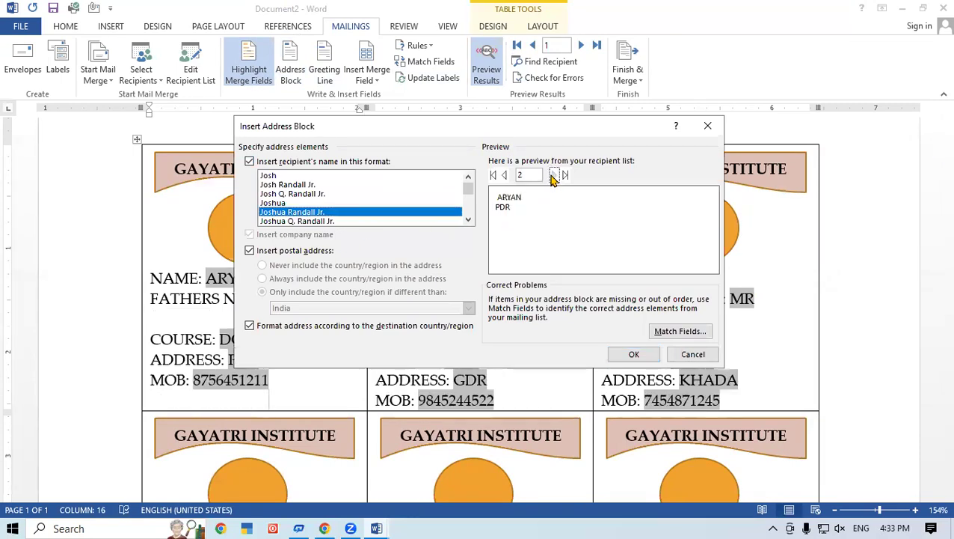
pyautogui.click(553, 175)
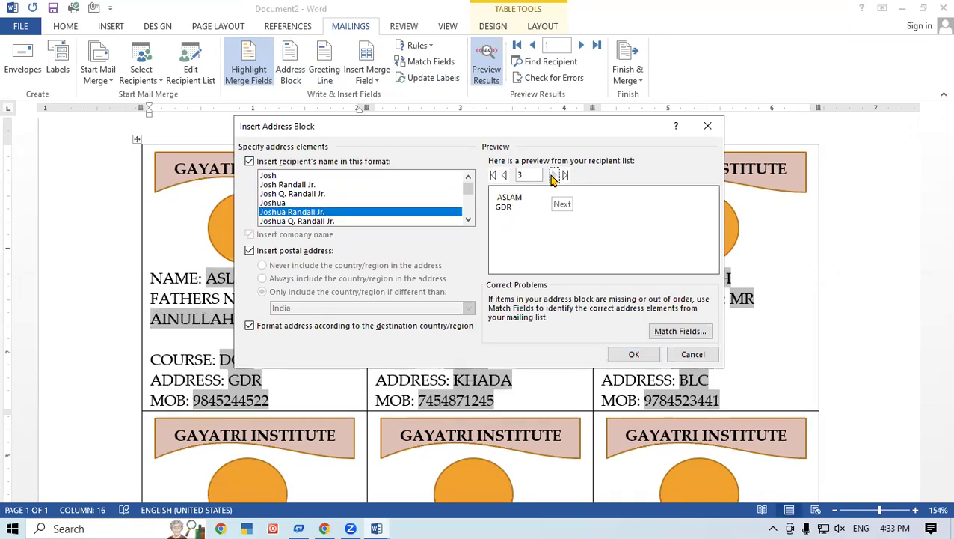
pyautogui.click(557, 175)
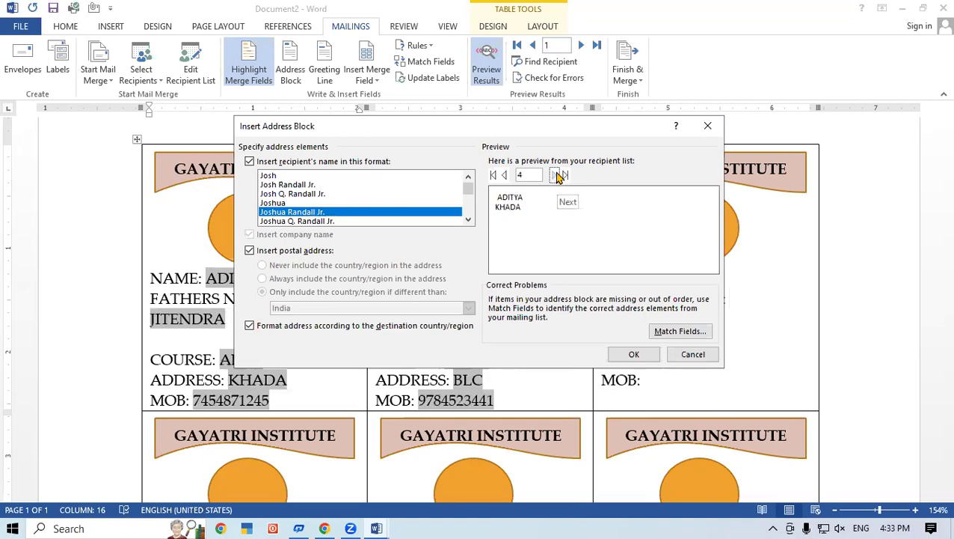
pyautogui.click(557, 175)
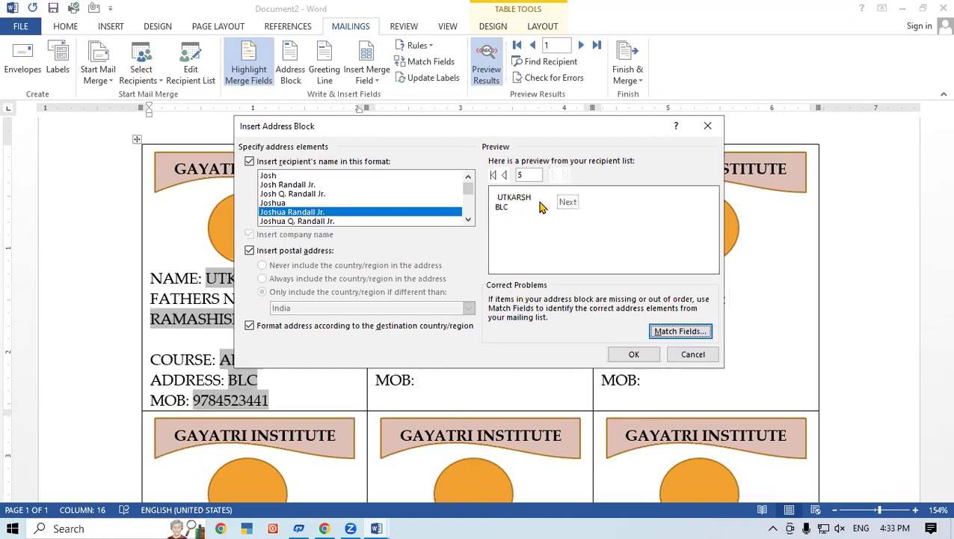
# Close Address Block without inserting, then view and close the Match Fields settings.
pyautogui.click(708, 129)
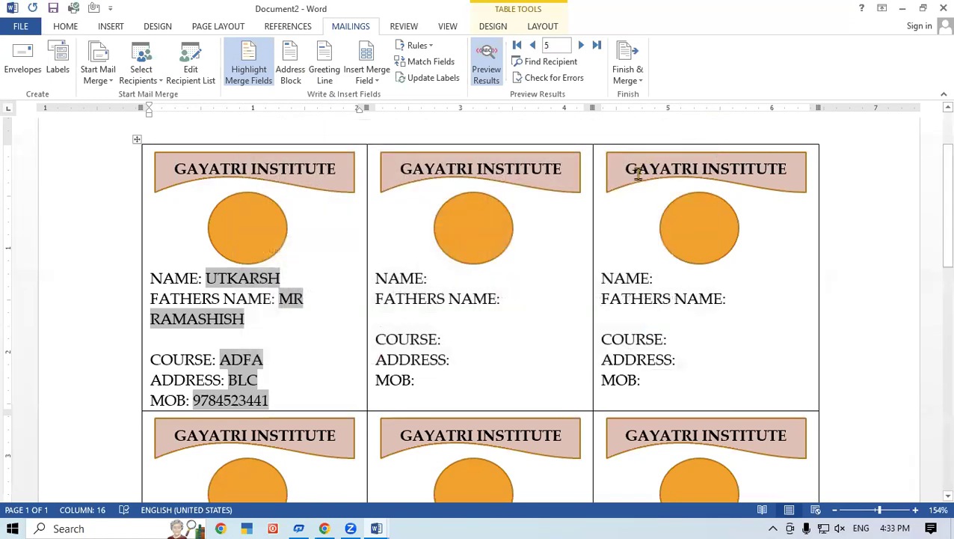
pyautogui.click(431, 61)
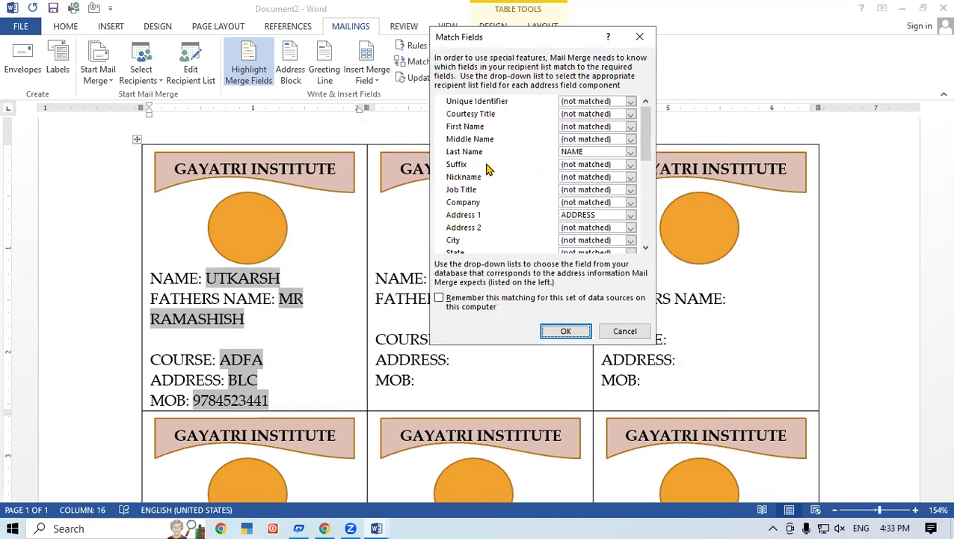
pyautogui.click(640, 37)
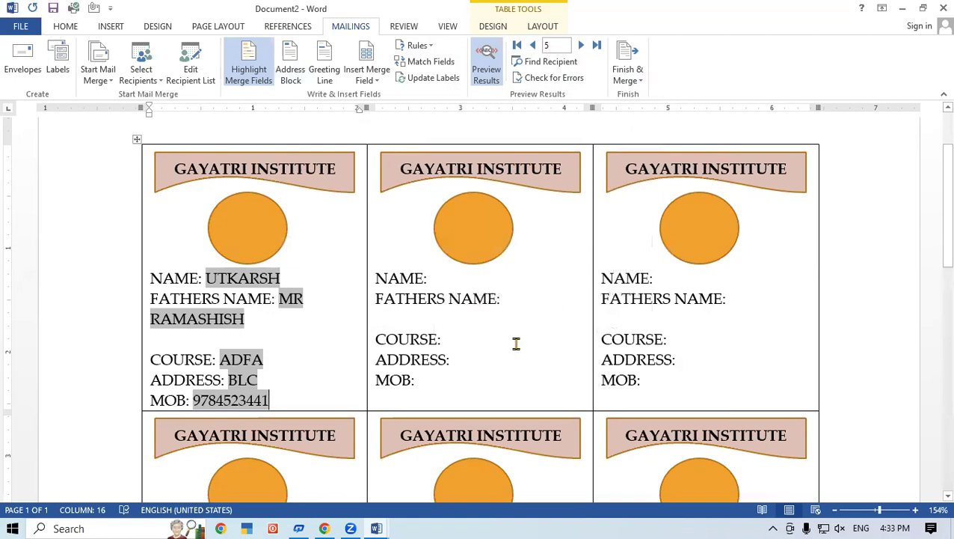
# Step the preview back to recipient 2 so the sheet begins with ARYAN's card.
pyautogui.click(536, 46)
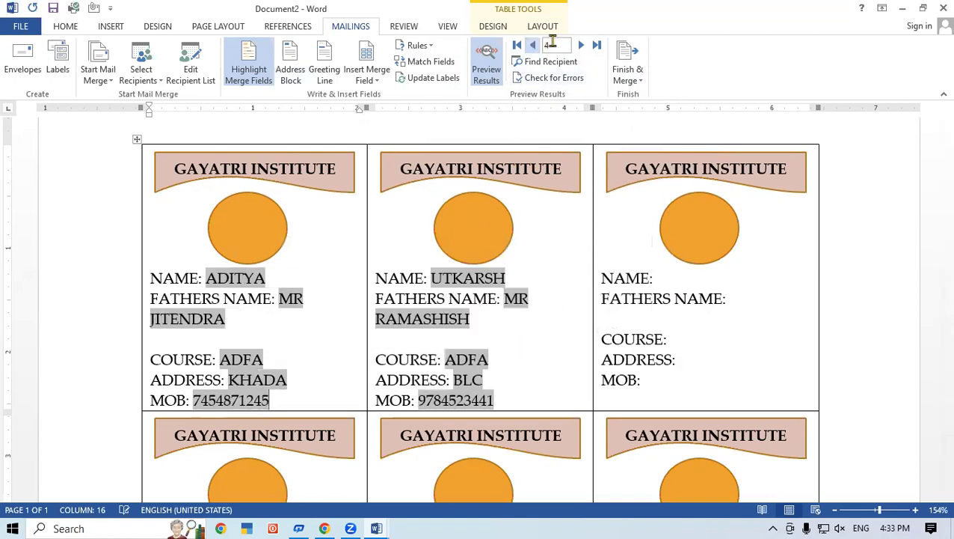
pyautogui.click(533, 50)
pyautogui.click(533, 48)
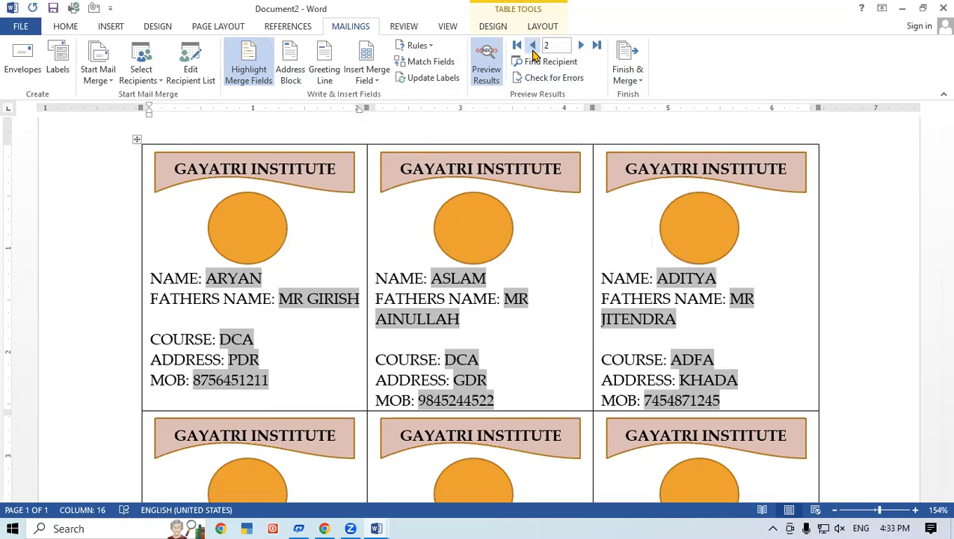
pyautogui.click(337, 275)
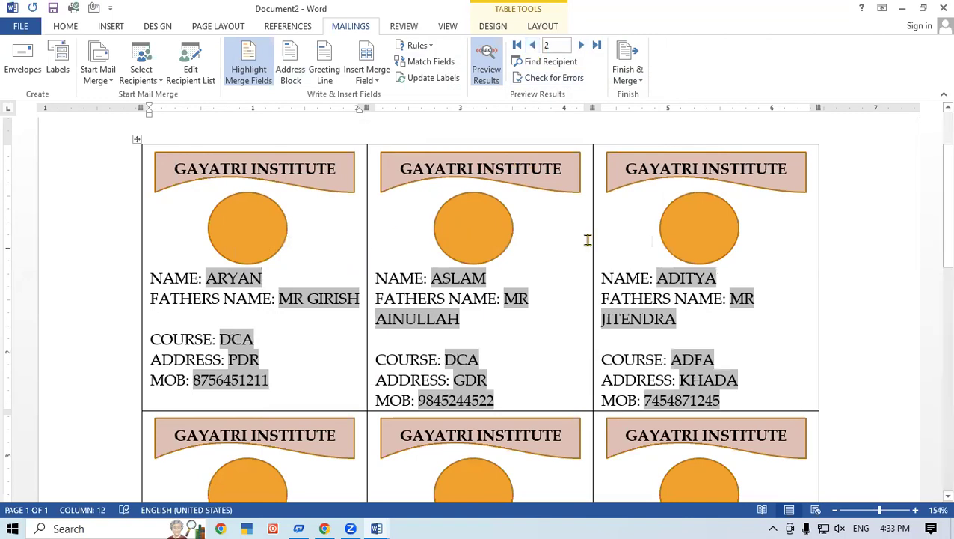
pyautogui.scroll(-3, 935, 305)
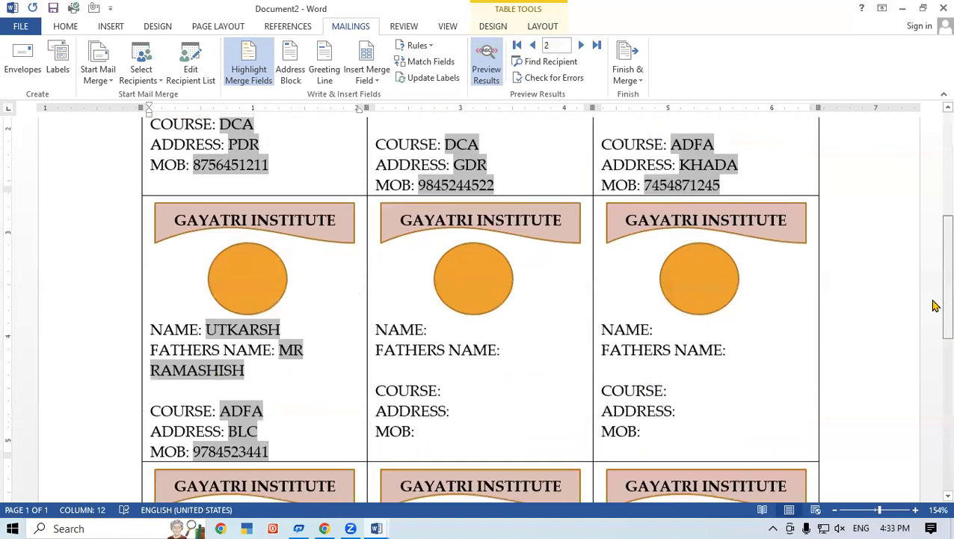
pyautogui.scroll(3, 934, 279)
pyautogui.scroll(2, 934, 205)
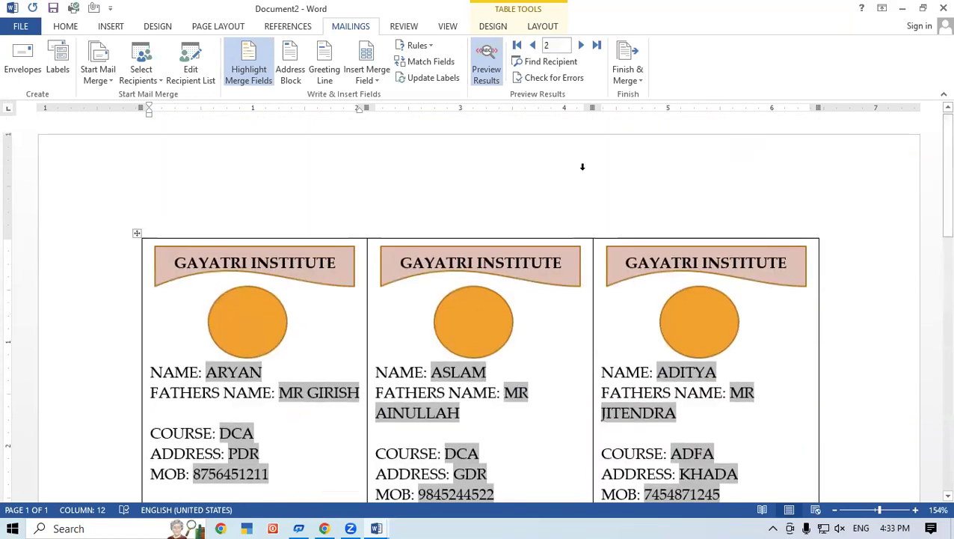
# Merge all records into a new editable document, Labels1, via Edit Individual Documents.
pyautogui.click(632, 74)
pyautogui.click(639, 96)
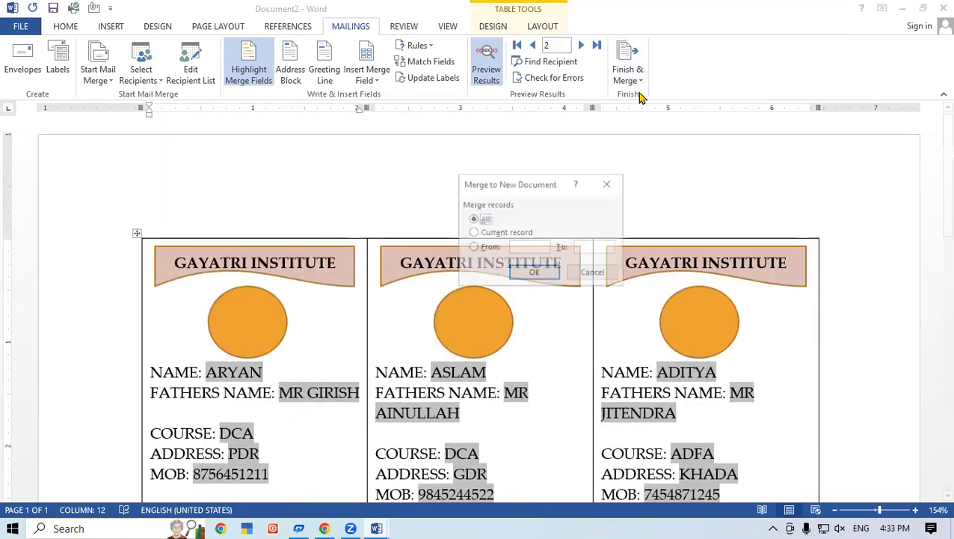
pyautogui.click(534, 272)
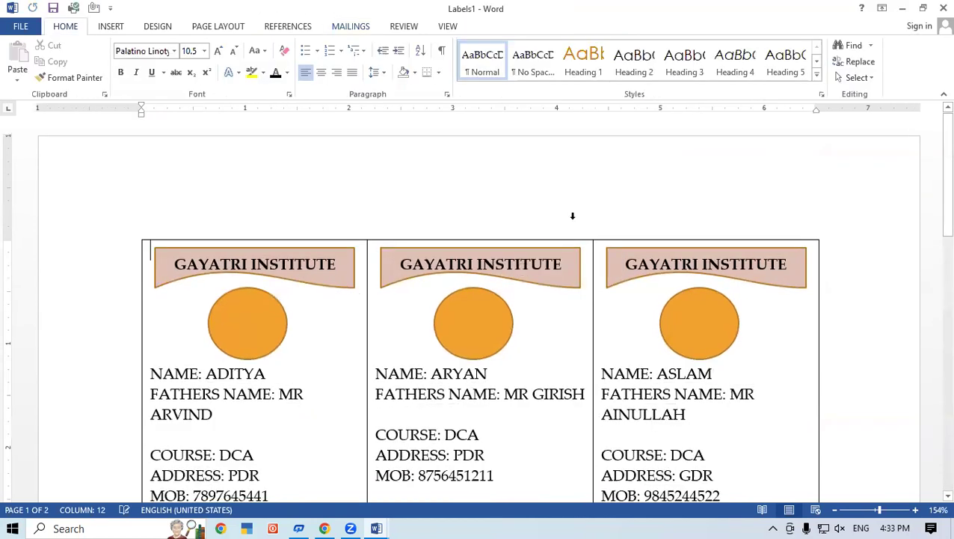
pyautogui.moveTo(931, 217)
pyautogui.mouseDown()
pyautogui.moveTo(934, 298)
pyautogui.moveTo(939, 192)
pyautogui.mouseUp()
# Look over the Mailings, Review and View ribbon options in Labels1.
pyautogui.click(347, 28)
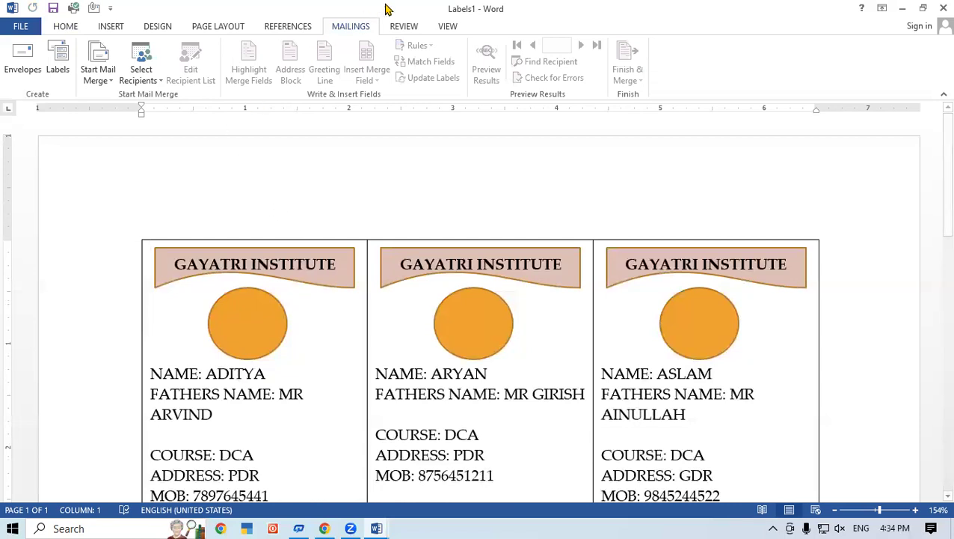
pyautogui.click(407, 27)
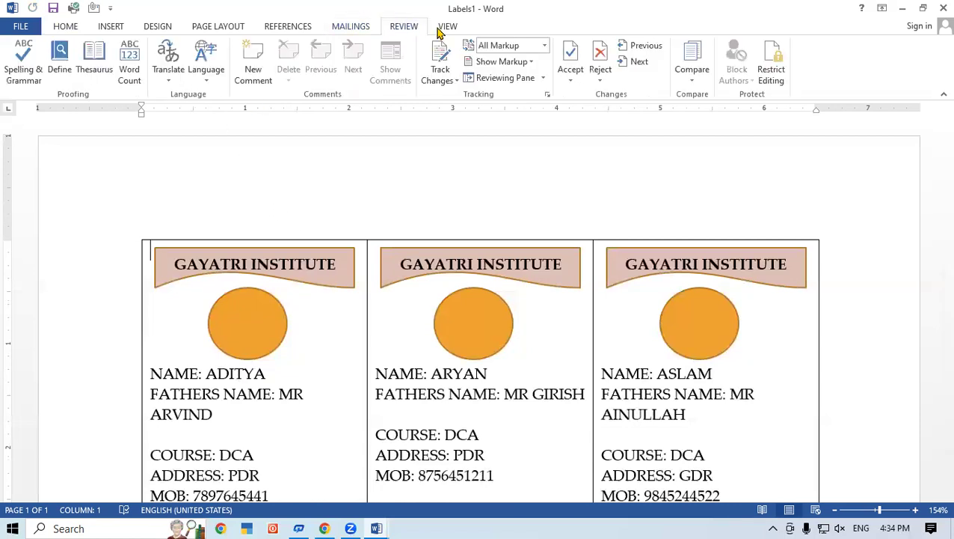
pyautogui.click(443, 29)
pyautogui.click(408, 30)
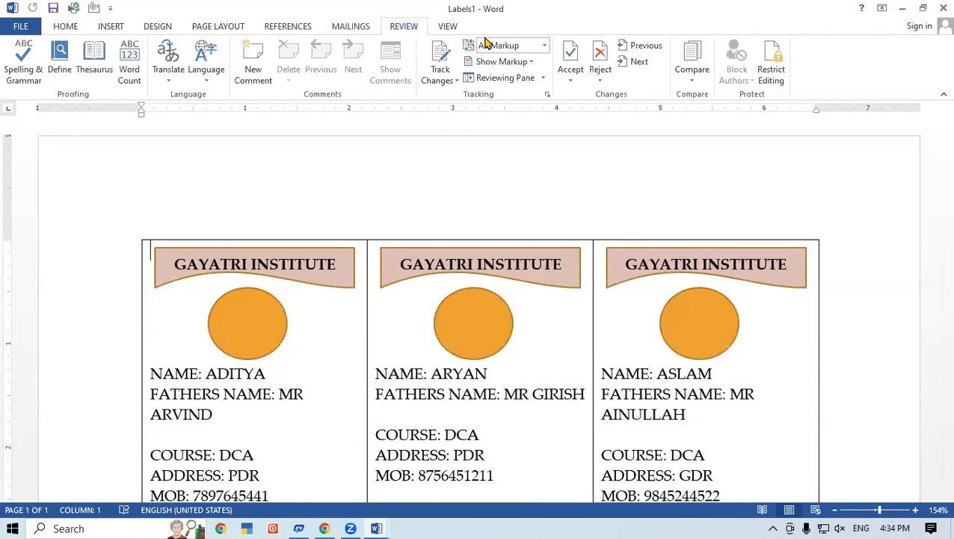